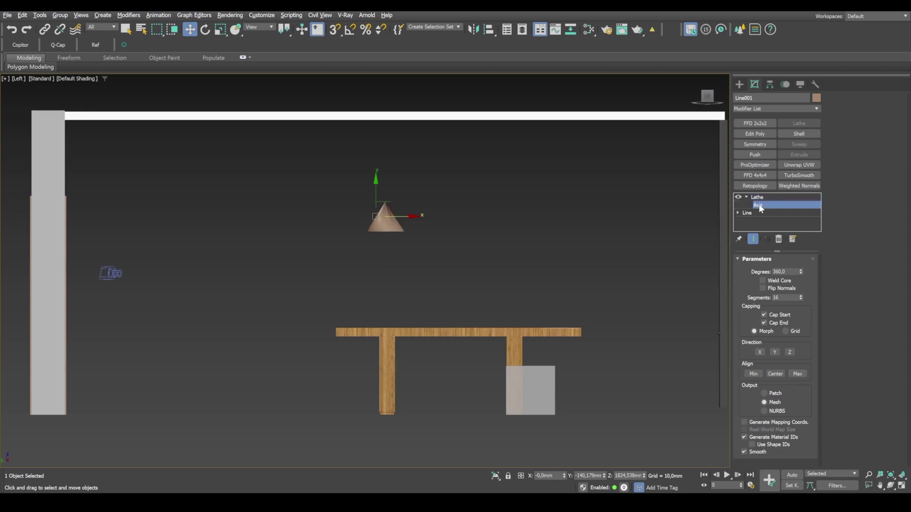
# Shift the Lathe axis of the cone above the table sideways.
pyautogui.moveTo(414, 216)
pyautogui.mouseDown()
pyautogui.moveTo(424, 219)
pyautogui.moveTo(413, 217)
pyautogui.mouseUp()
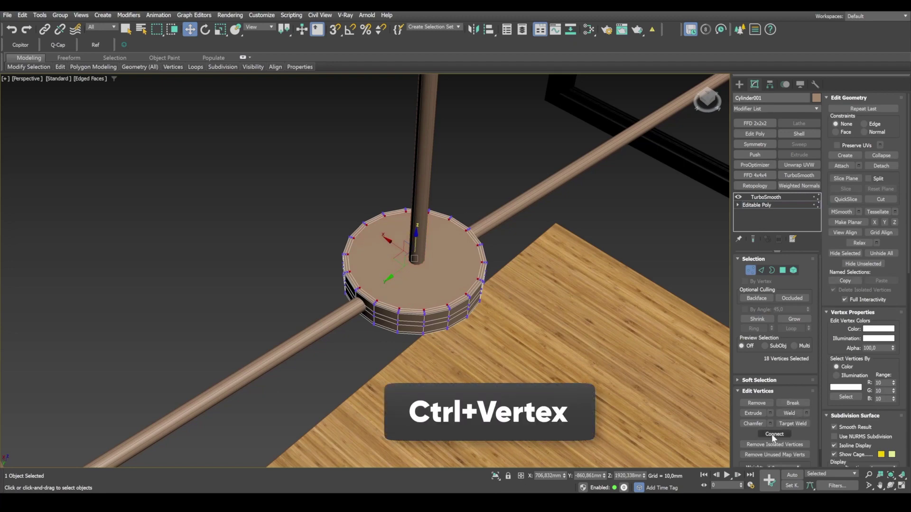
# Connect the selected vertices of the lamp's central disc and check the mesh with TurboSmooth in shaded and wireframe display.
pyautogui.click(774, 434)
pyautogui.click(765, 197)
pyautogui.press('F3')
pyautogui.press('F3')
pyautogui.scroll(-4, 489, 305)
pyautogui.moveTo(489, 305)
pyautogui.keyDown('alt'); pyautogui.mouseDown(button='middle')
pyautogui.moveTo(477, 261)
pyautogui.moveTo(474, 282)
pyautogui.moveTo(480, 276)
pyautogui.mouseUp(button='middle'); pyautogui.keyUp('alt')
pyautogui.press('Delete')
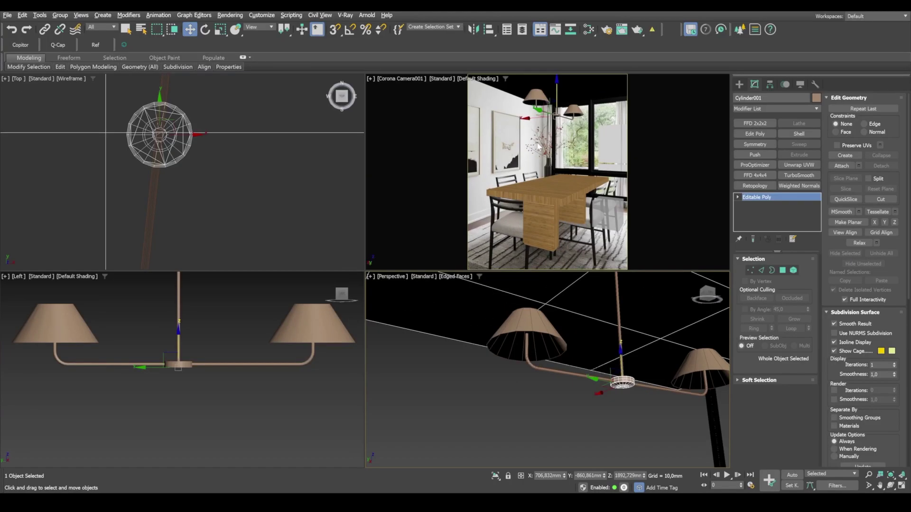
# Compare the lamp in the enlarged camera view with the reference photo.
pyautogui.hotkey('alt', 'w')
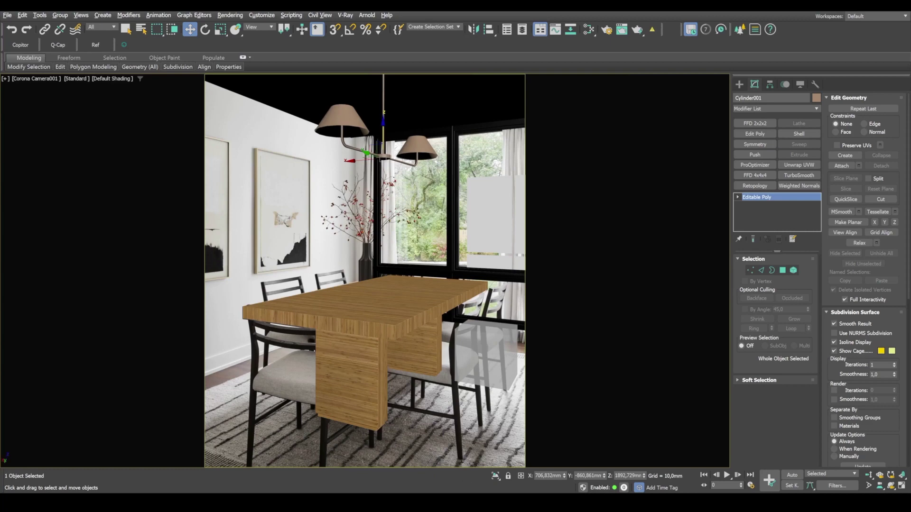
pyautogui.click(451, 502)
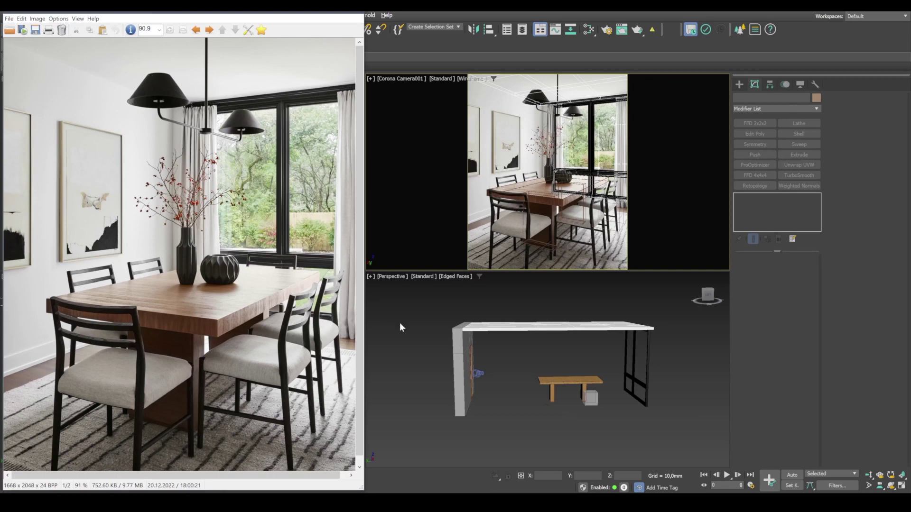
pyautogui.click(309, 7)
# Draw a slanted two-point line above the table in the Left view as the lampshade's profile.
pyautogui.click(415, 304)
pyautogui.hotkey('alt', 'w')
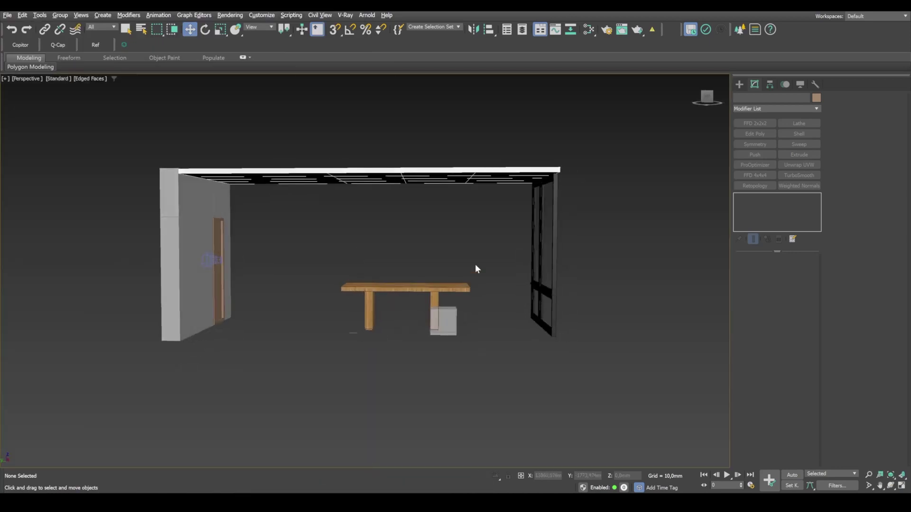
pyautogui.hotkey('alt', 'w')
pyautogui.click(199, 337)
pyautogui.hotkey('alt', 'w')
pyautogui.press('z')
pyautogui.scroll(-3, 306, 325)
pyautogui.moveTo(319, 323); pyautogui.dragTo(388, 311, button='middle')
pyautogui.scroll(2, 361, 295)
pyautogui.click(738, 85)
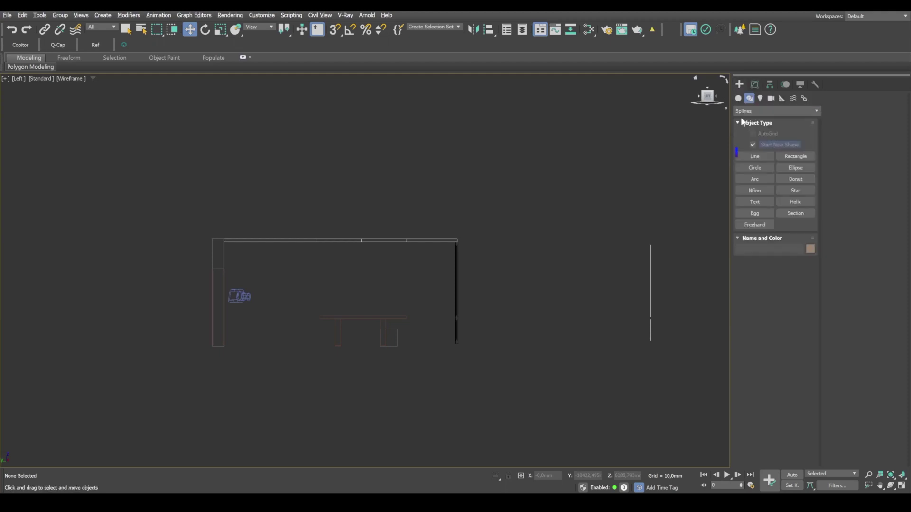
pyautogui.click(754, 156)
pyautogui.scroll(5, 423, 226)
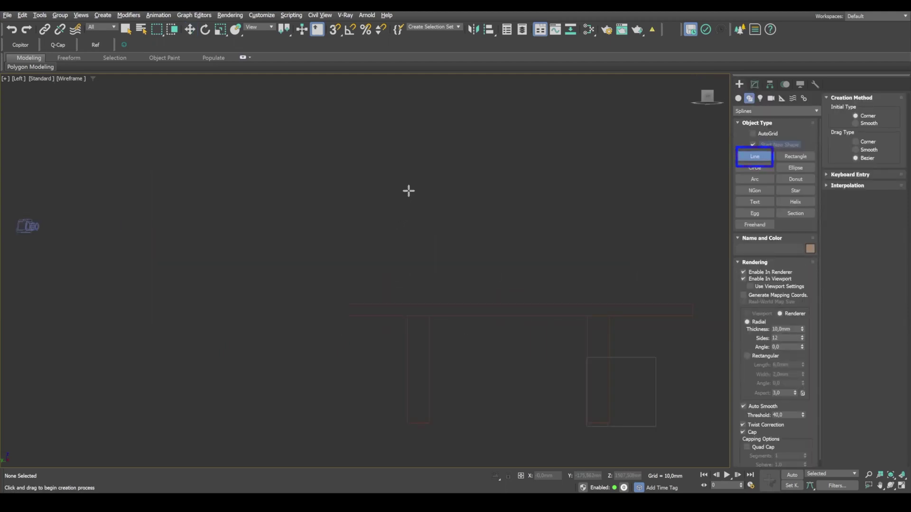
pyautogui.click(415, 125)
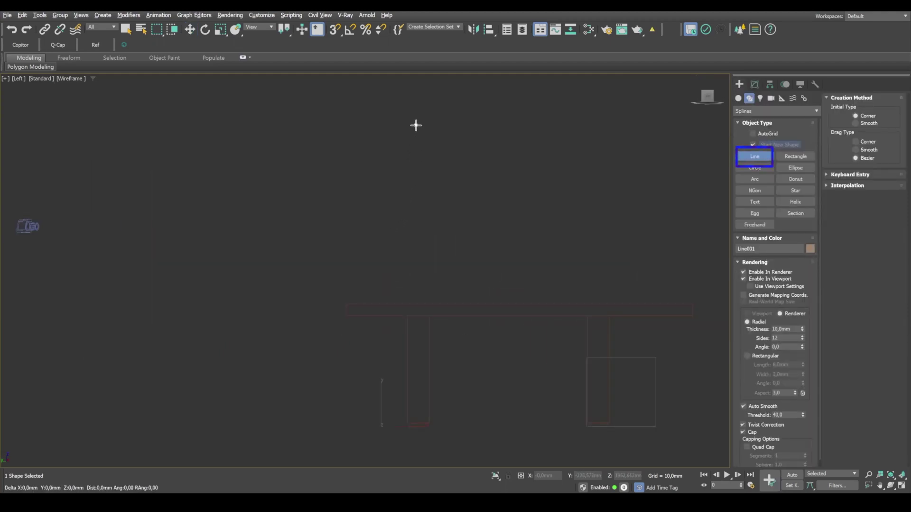
pyautogui.click(389, 167)
pyautogui.rightClick(612, 227)
# Disable the profile line's rendering in the viewport and renderer, and display the Left view shaded.
pyautogui.click(744, 278)
pyautogui.click(744, 273)
pyautogui.moveTo(462, 200); pyautogui.dragTo(411, 235, button='middle')
pyautogui.press('F3')
pyautogui.scroll(-3, 411, 235)
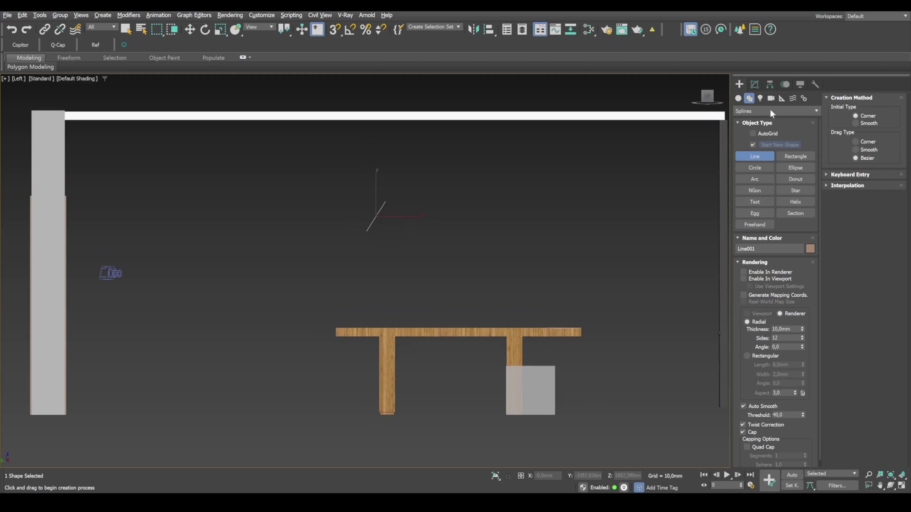
# Apply a Lathe modifier to the profile line and align its axis to Max to form a cone.
pyautogui.click(755, 84)
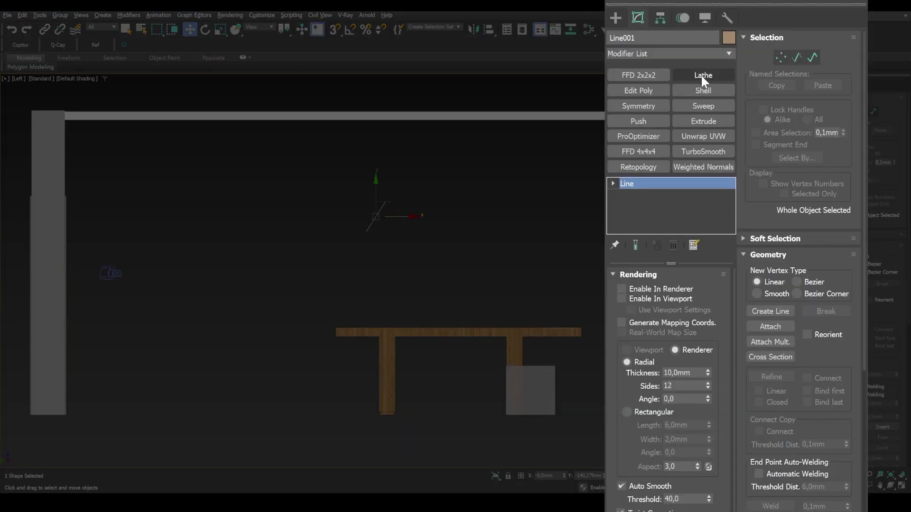
pyautogui.click(729, 53)
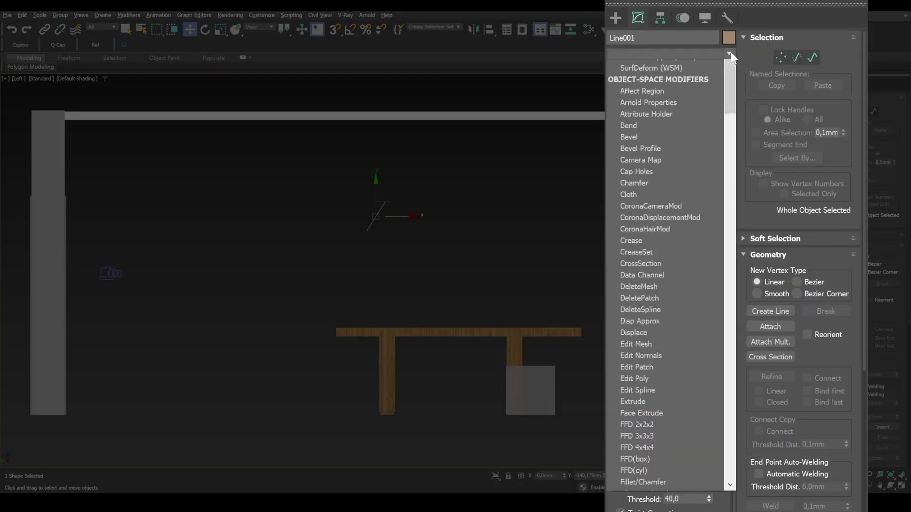
pyautogui.scroll(-12, 731, 52)
pyautogui.scroll(-11, 746, 238)
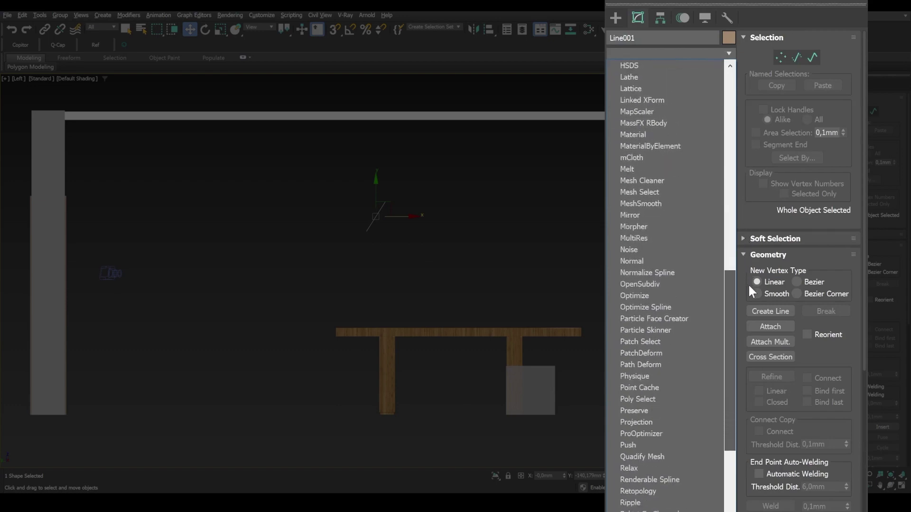
pyautogui.scroll(6, 757, 356)
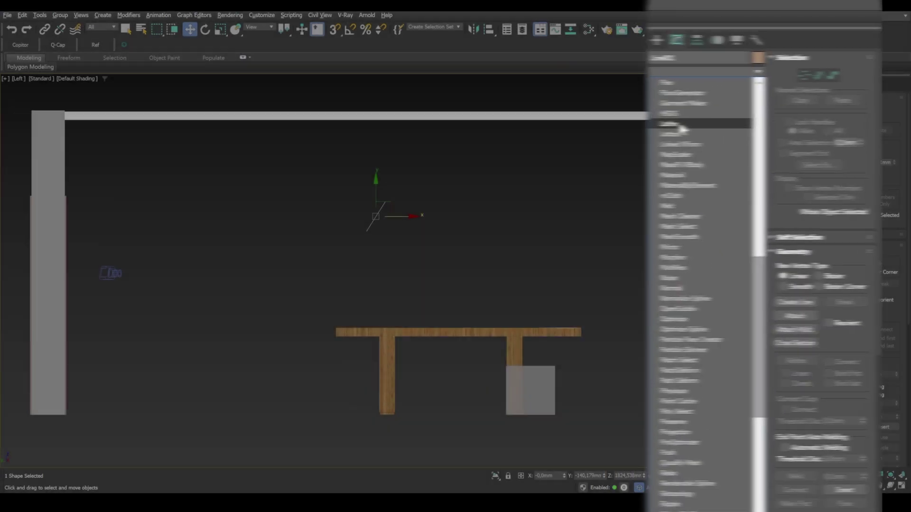
pyautogui.click(636, 113)
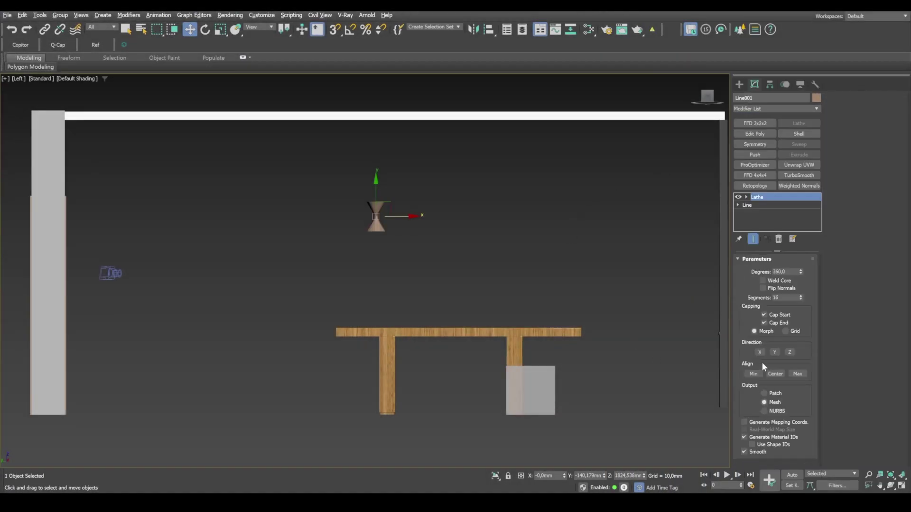
pyautogui.click(797, 374)
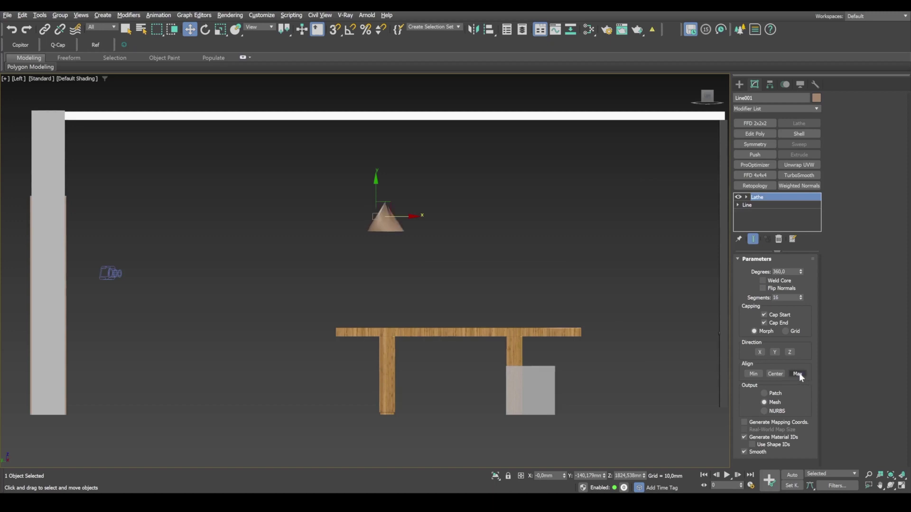
# Move the Lathe axis away from the profile to about Y -308 mm to open the lampshade's top.
pyautogui.click(745, 197)
pyautogui.click(758, 204)
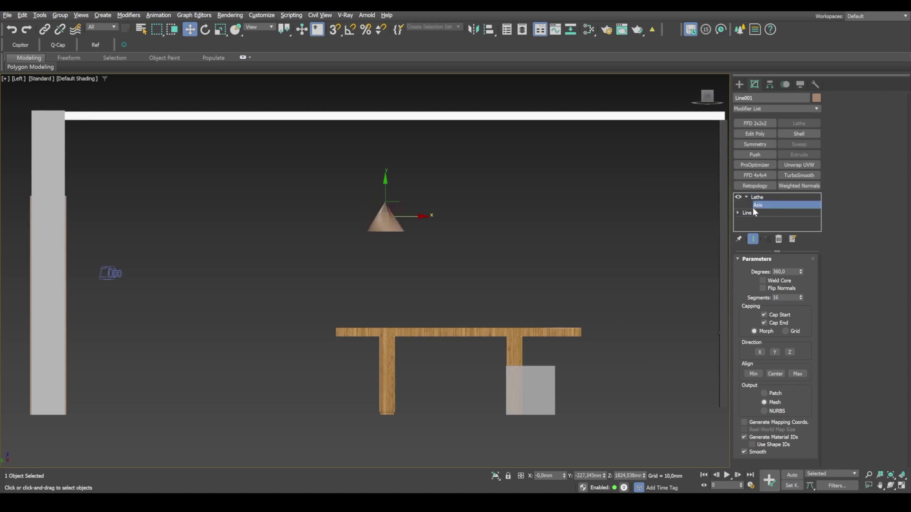
pyautogui.moveTo(415, 216); pyautogui.dragTo(421, 217)
pyautogui.hotkey('alt', 'w')
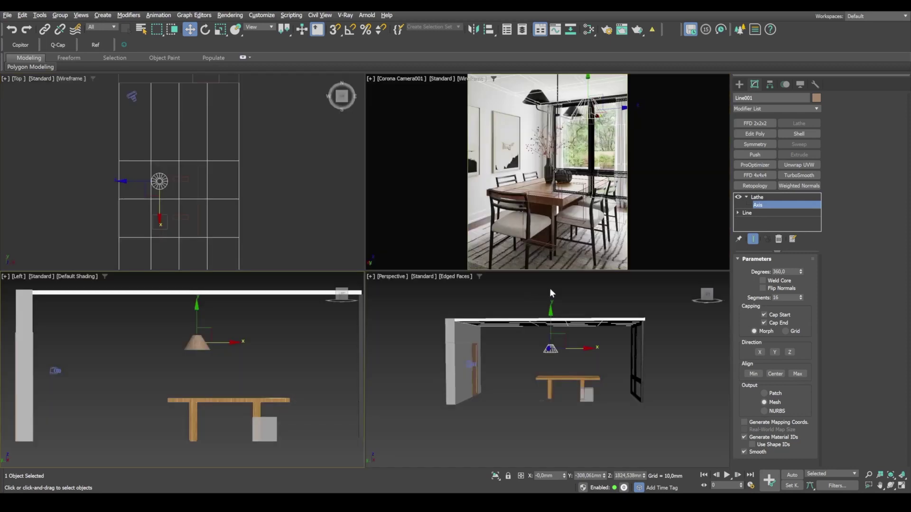
# Move the whole lampshade onto the nearer lamp of the reference in the camera view, at about X 764 mm, Z 2126 mm.
pyautogui.click(651, 184)
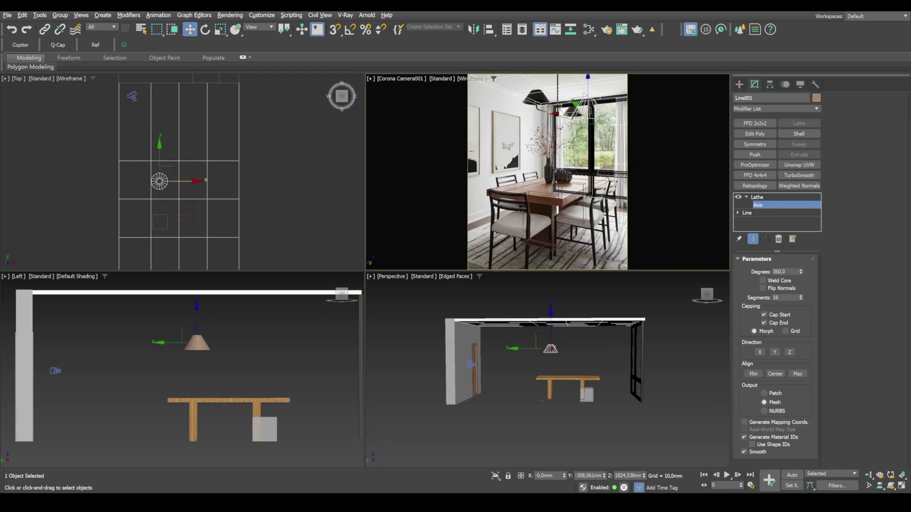
pyautogui.hotkey('alt', 'w')
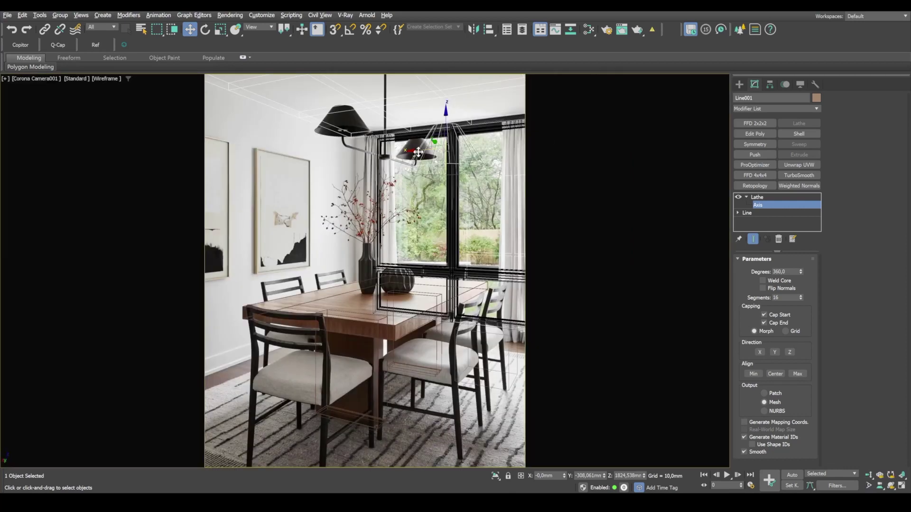
pyautogui.moveTo(420, 157); pyautogui.dragTo(371, 154)
pyautogui.hotkey('ctrl', 'z')
pyautogui.click(757, 197)
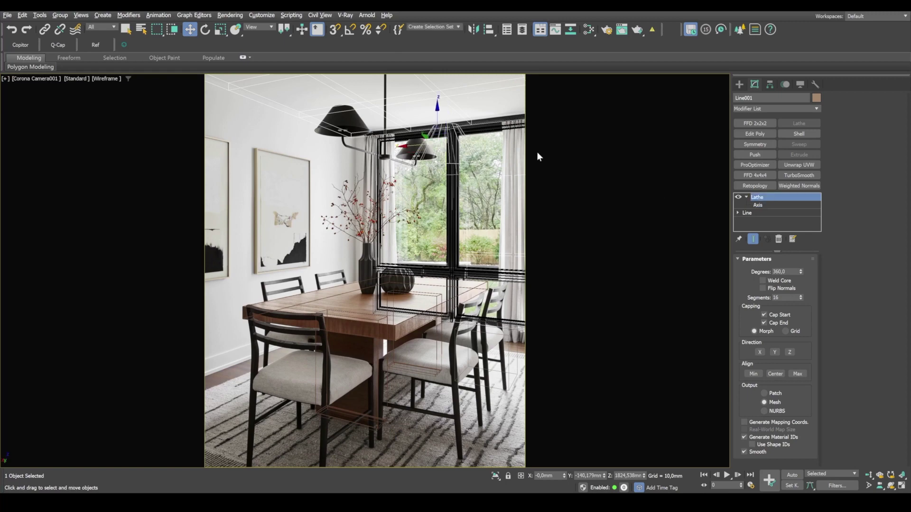
pyautogui.moveTo(417, 145); pyautogui.dragTo(338, 82)
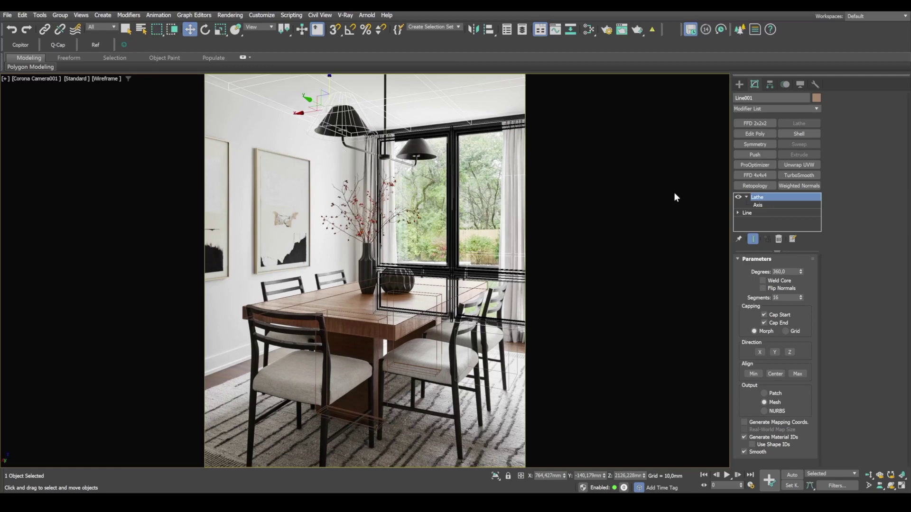
# Move the profile line's lower and upper vertices with the end result shown, fitting the lampshade to the reference lamp.
pyautogui.click(747, 213)
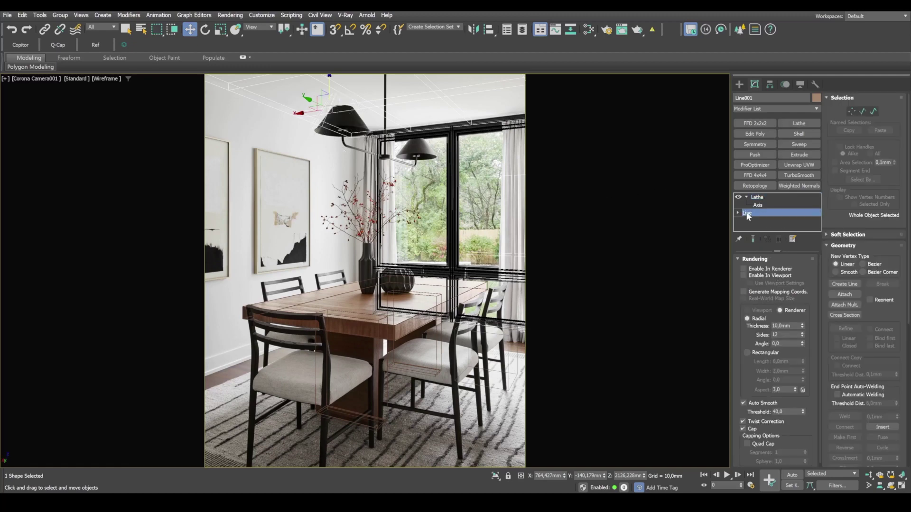
pyautogui.click(754, 238)
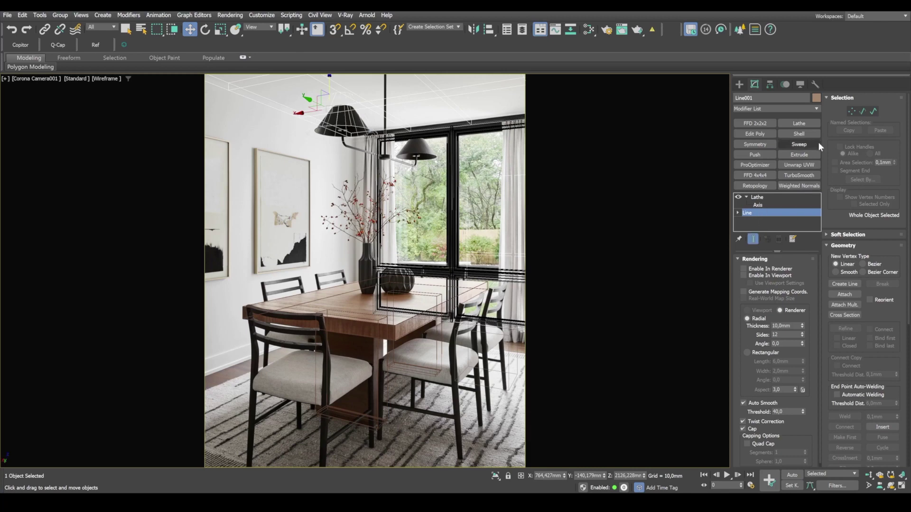
pyautogui.click(852, 112)
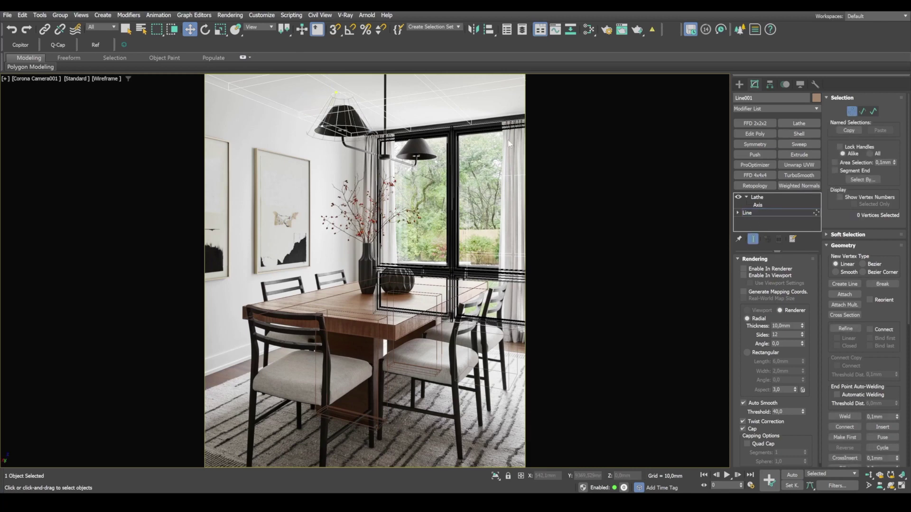
pyautogui.click(322, 126)
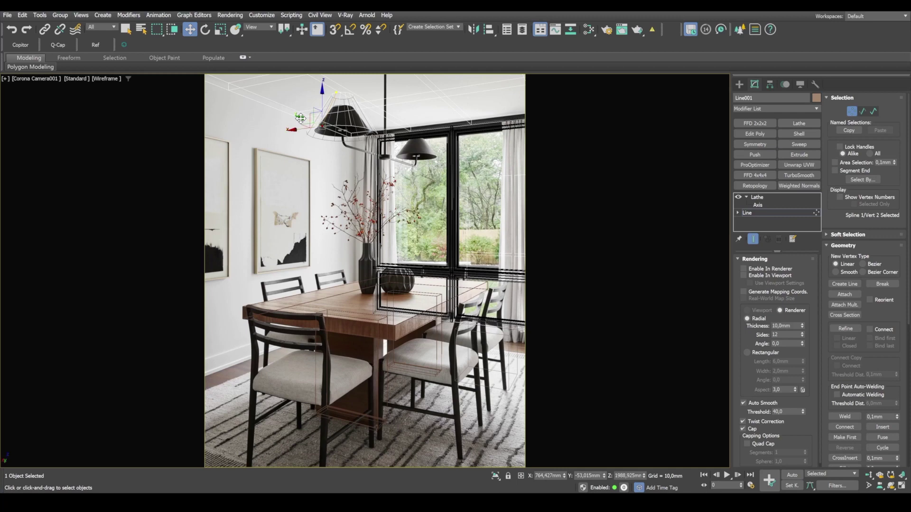
pyautogui.moveTo(299, 117); pyautogui.dragTo(311, 122)
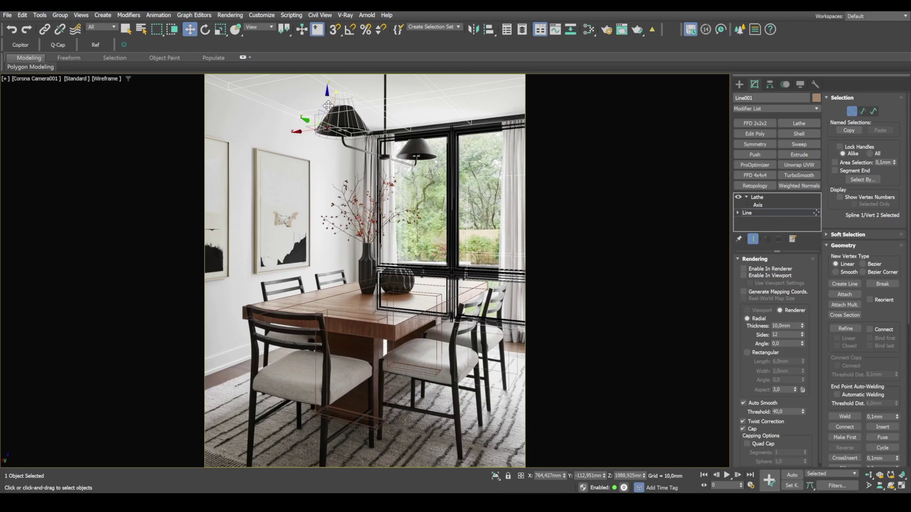
pyautogui.moveTo(327, 108); pyautogui.dragTo(331, 100)
pyautogui.click(336, 93)
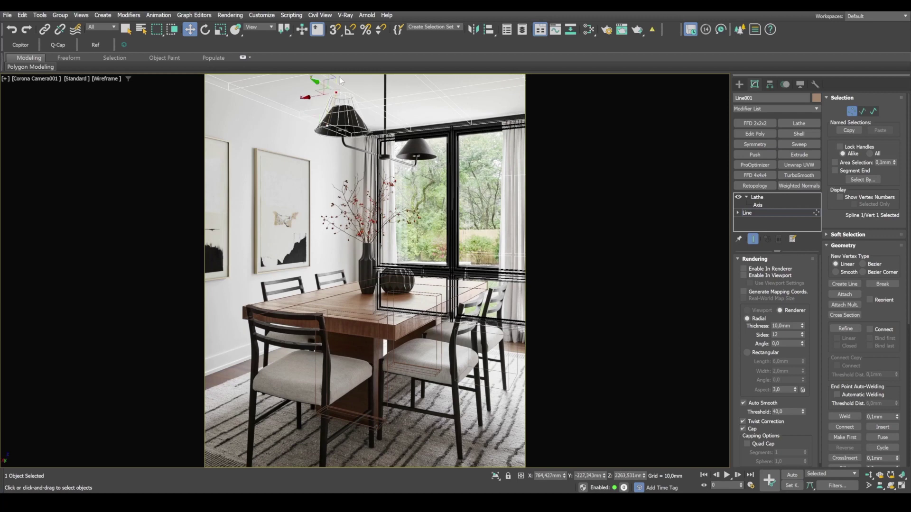
pyautogui.moveTo(338, 78); pyautogui.dragTo(347, 88)
pyautogui.click(758, 198)
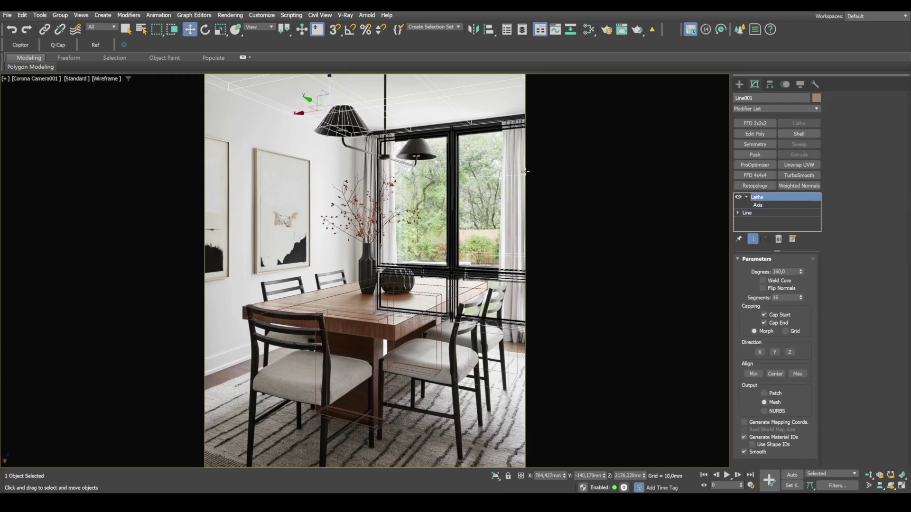
# Display the camera view shaded and clone the lampshade as one Copy along Y onto the second lamp, at about Y -1555 mm.
pyautogui.press('F3')
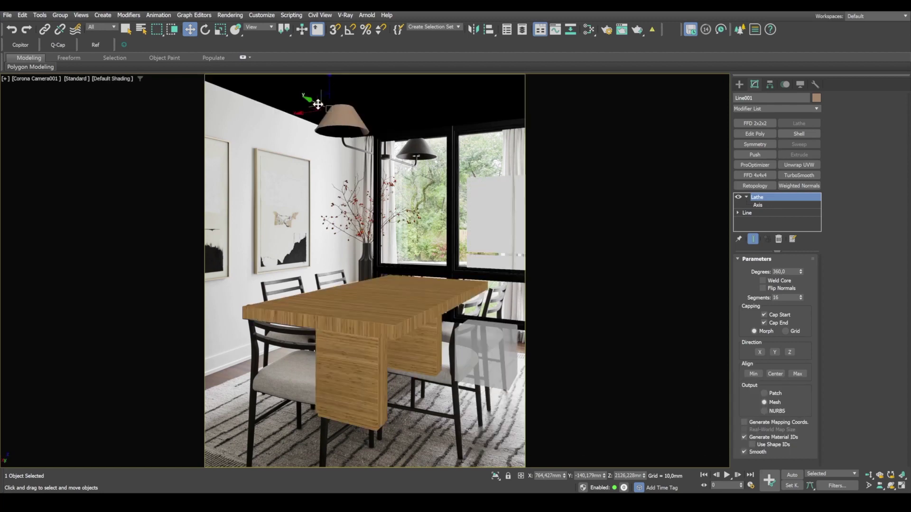
pyautogui.click(757, 205)
pyautogui.click(756, 198)
pyautogui.keyDown('shift'); pyautogui.moveTo(322, 101); pyautogui.dragTo(395, 136); pyautogui.keyUp('shift')
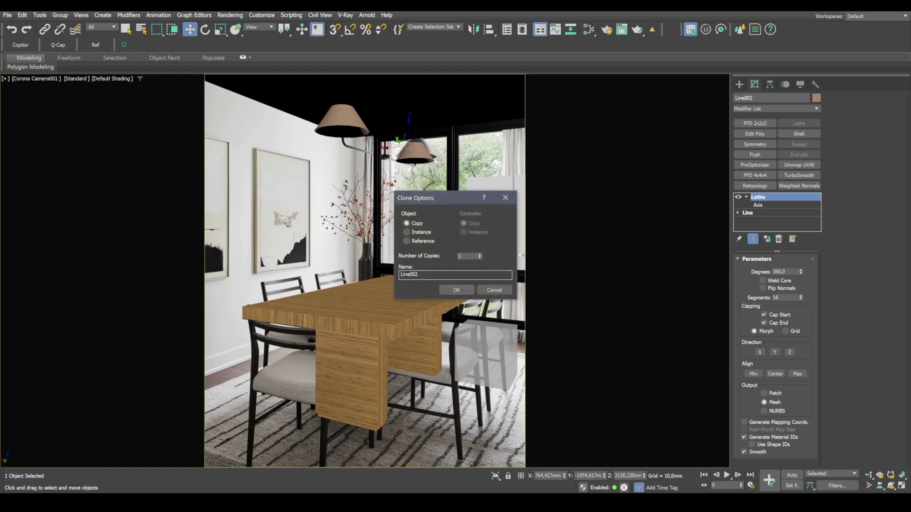
pyautogui.click(456, 291)
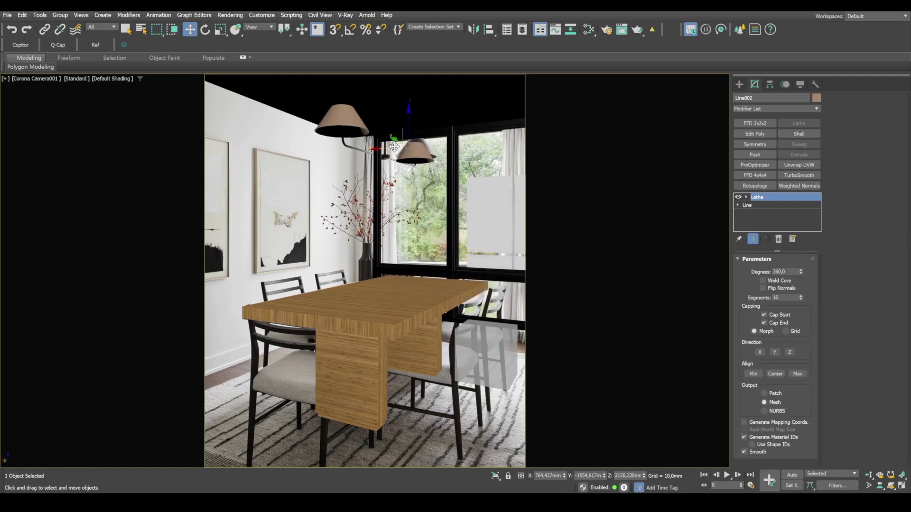
# Reposition the copied lampshade at about X 641 mm, Y -1293 mm over the second reference lamp and make it see-through.
pyautogui.moveTo(398, 139); pyautogui.dragTo(389, 137)
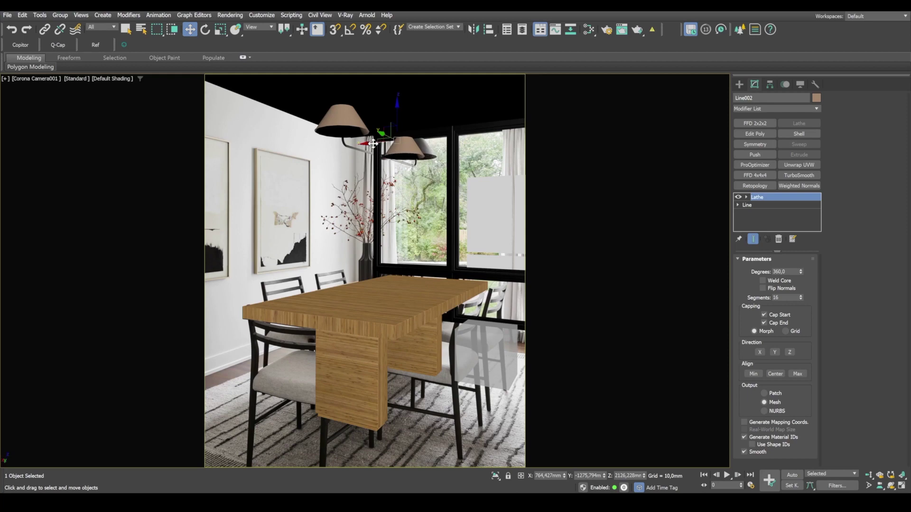
pyautogui.moveTo(370, 143); pyautogui.dragTo(401, 135)
pyautogui.hotkey('alt', 'x')
# Examine the copied lampshade's position in the Top view and return to the four-view layout.
pyautogui.hotkey('alt', 'w')
pyautogui.rightClick(272, 182)
pyautogui.hotkey('alt', 'w')
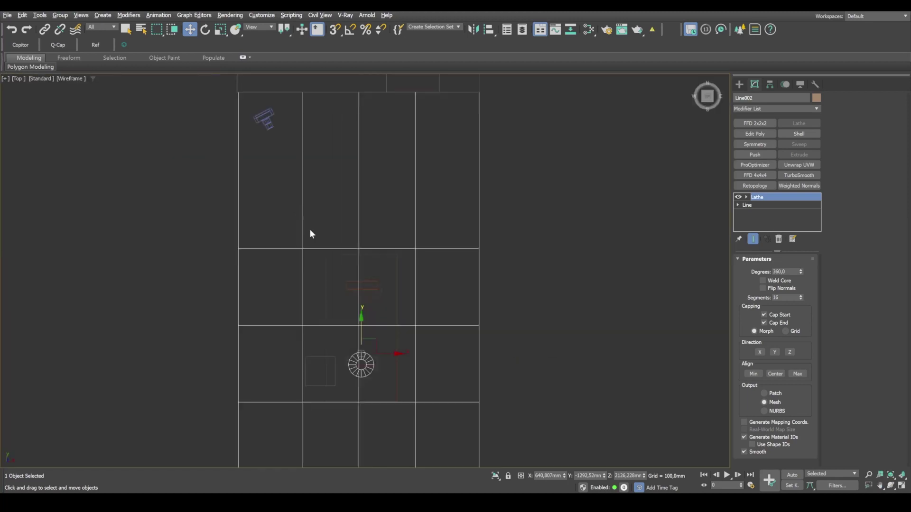
pyautogui.moveTo(462, 285); pyautogui.dragTo(463, 215, button='middle')
pyautogui.scroll(2, 376, 220)
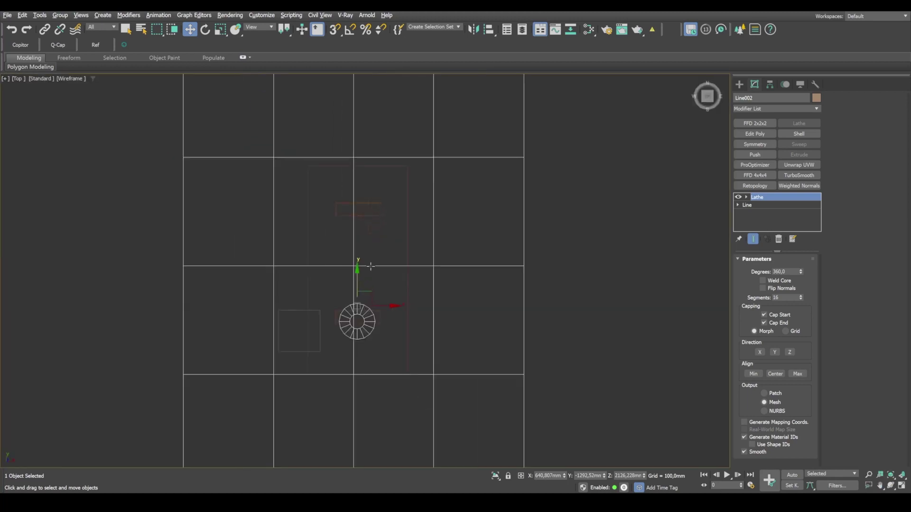
pyautogui.hotkey('alt', 'w')
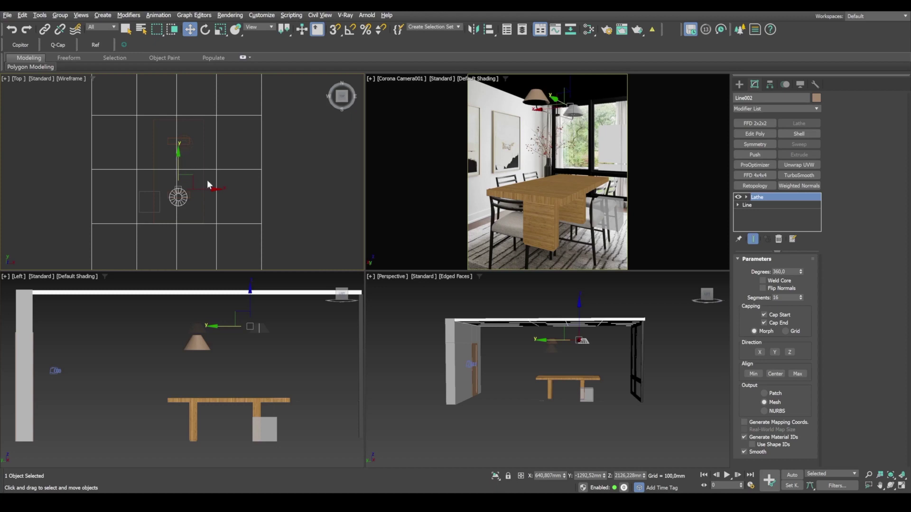
# Draw a U-shaped line in the Left view from inside one lampshade, straight down, across and up into the other lampshade.
pyautogui.rightClick(588, 354)
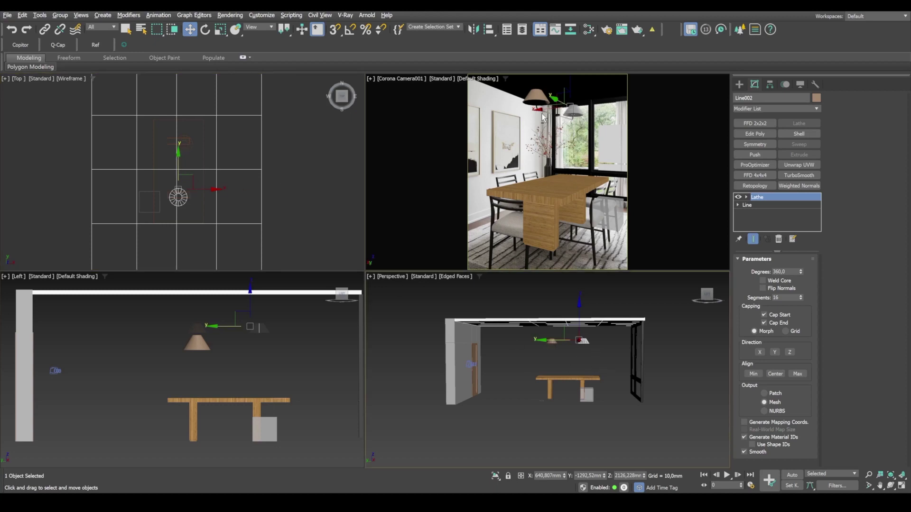
pyautogui.hotkey('alt', 'w')
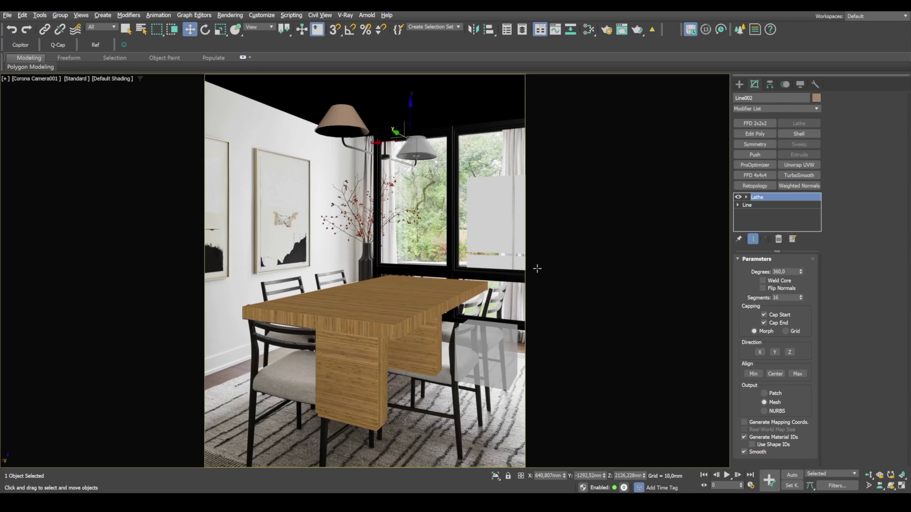
pyautogui.hotkey('alt', 'w')
pyautogui.hotkey('alt', 'w')
pyautogui.scroll(2, 344, 345)
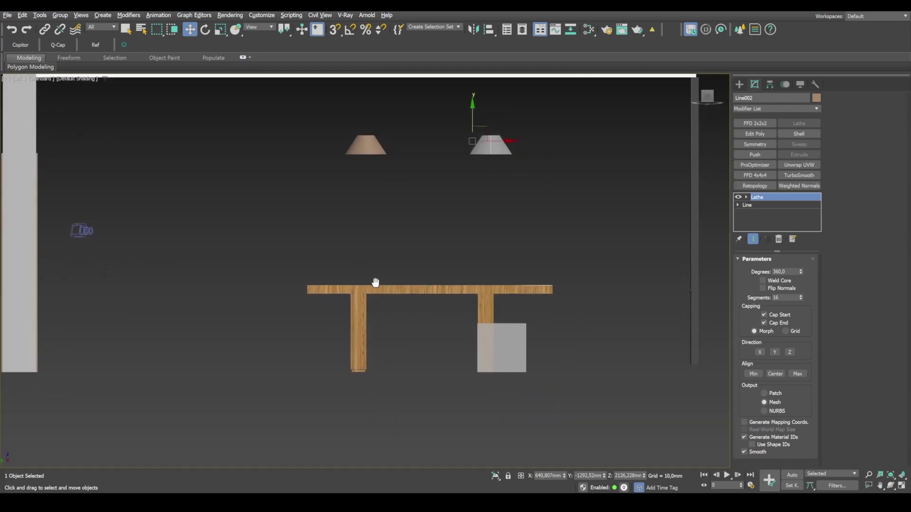
pyautogui.scroll(2, 383, 149)
pyautogui.click(739, 84)
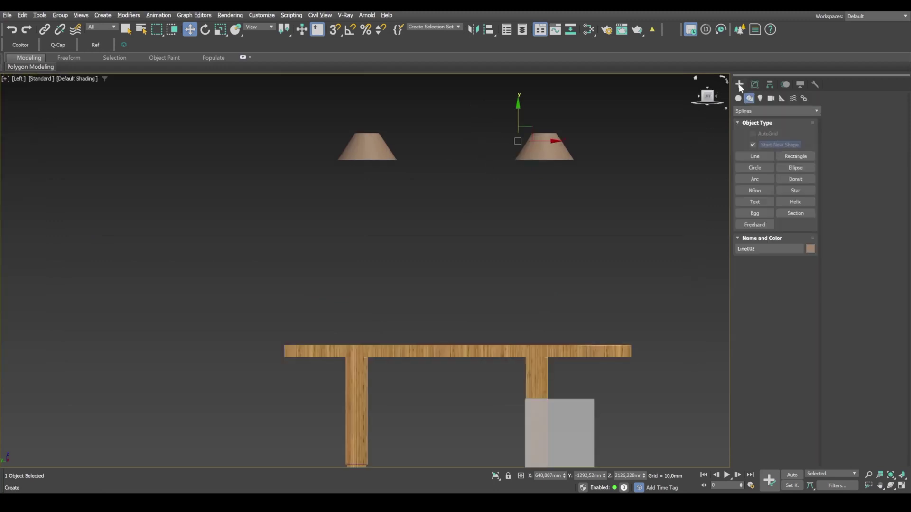
pyautogui.click(754, 156)
pyautogui.scroll(2, 366, 152)
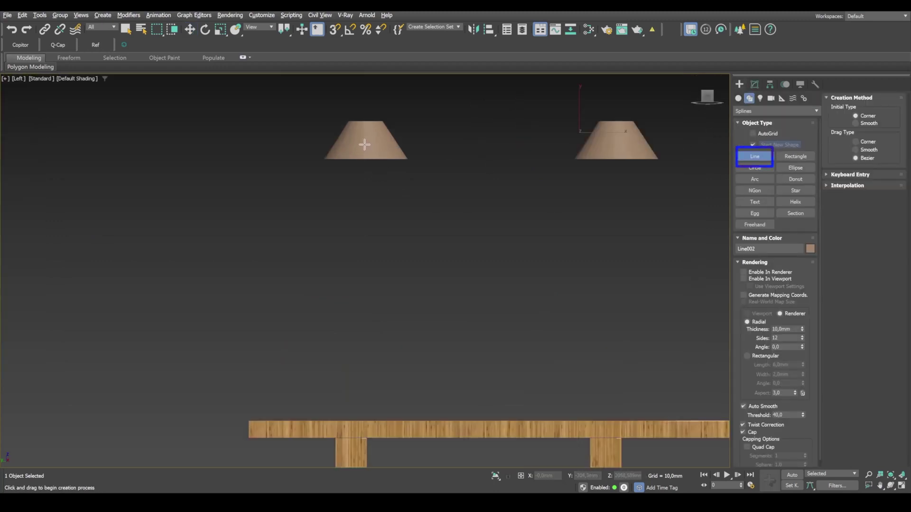
pyautogui.click(366, 143)
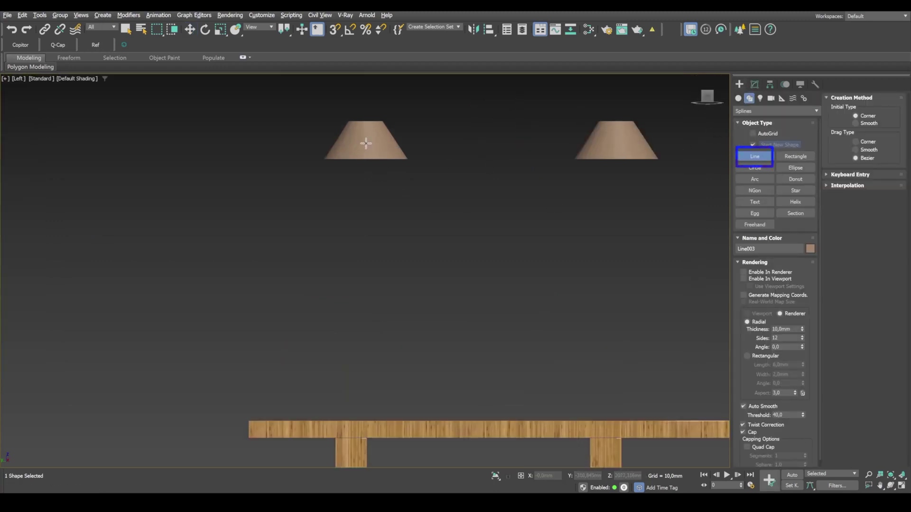
pyautogui.click(367, 182)
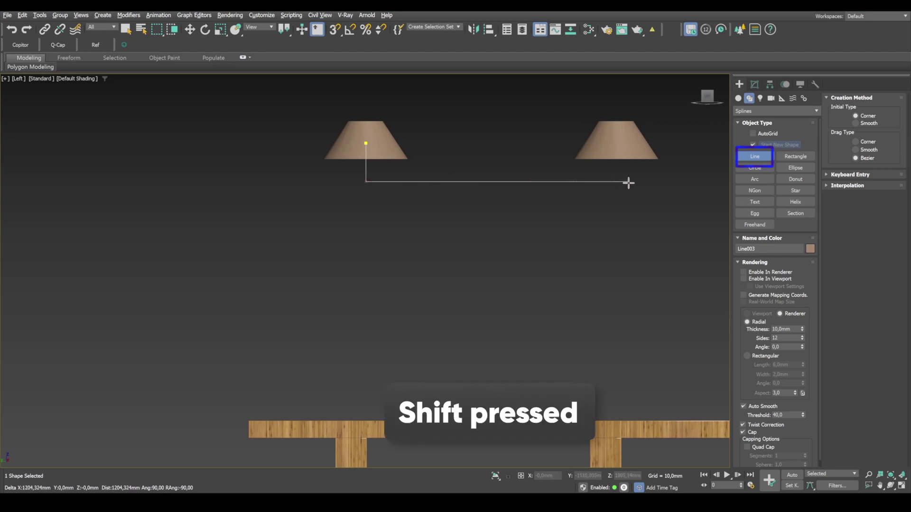
pyautogui.keyDown('shift'); pyautogui.click(619, 181); pyautogui.keyUp('shift')
pyautogui.keyDown('shift'); pyautogui.click(619, 143); pyautogui.keyUp('shift')
pyautogui.rightClick(370, 177)
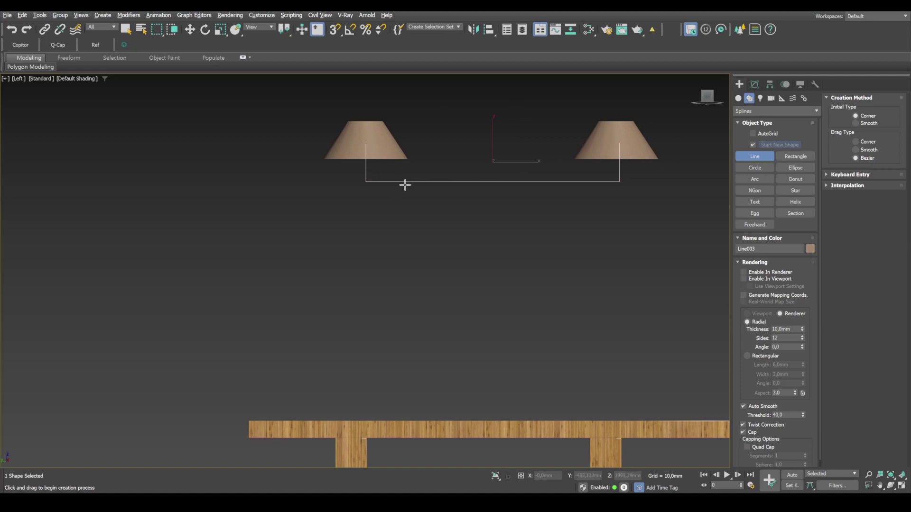
# Make the connecting line renderable and visible as a solid tube in the viewport.
pyautogui.press('1')
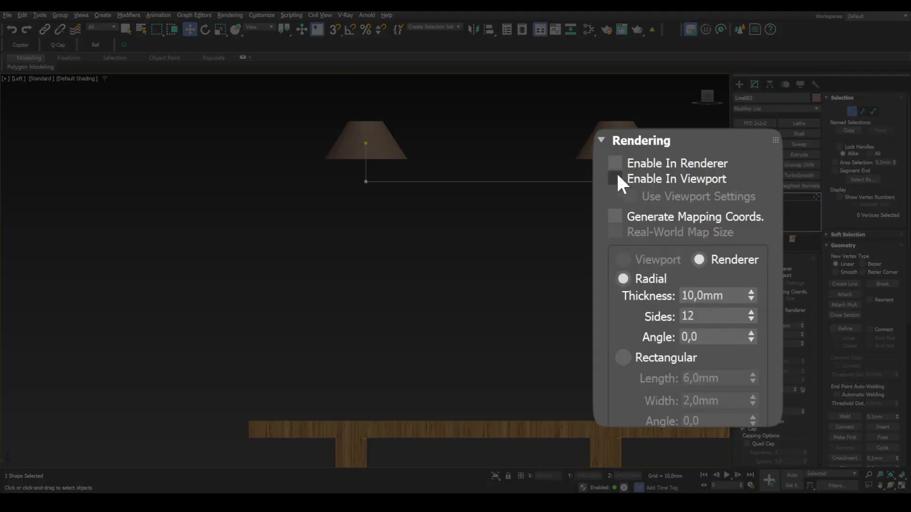
pyautogui.click(743, 275)
pyautogui.click(743, 269)
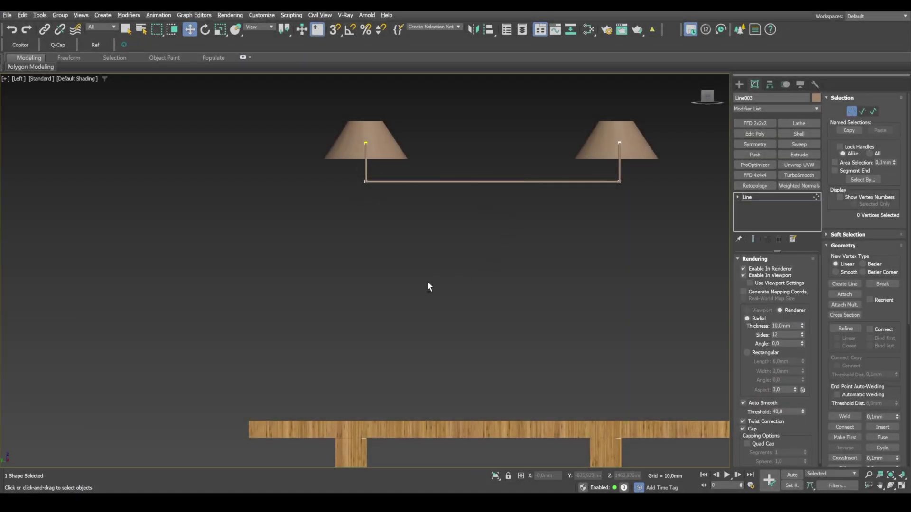
# Move the whole connecting line along X in the Top view to about X 651 mm, in line with the lampshades.
pyautogui.hotkey('alt', 'w')
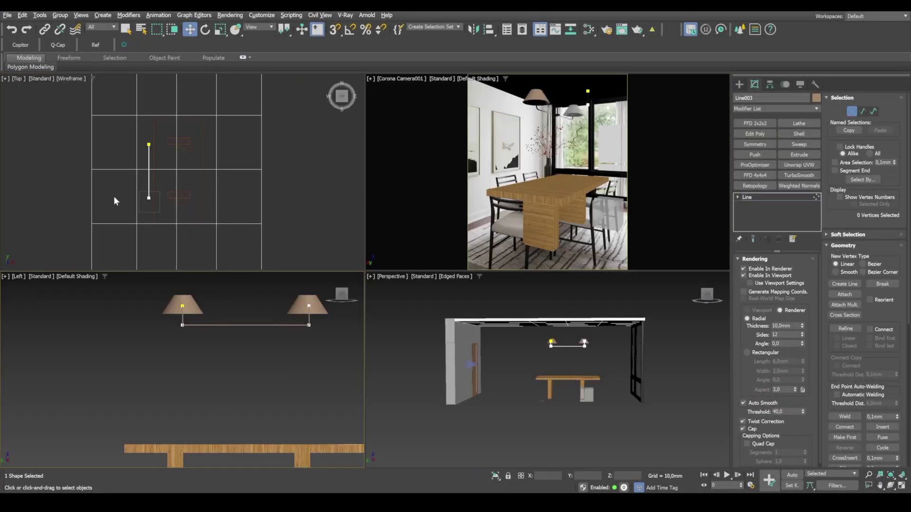
pyautogui.moveTo(168, 184); pyautogui.dragTo(179, 184, button='middle')
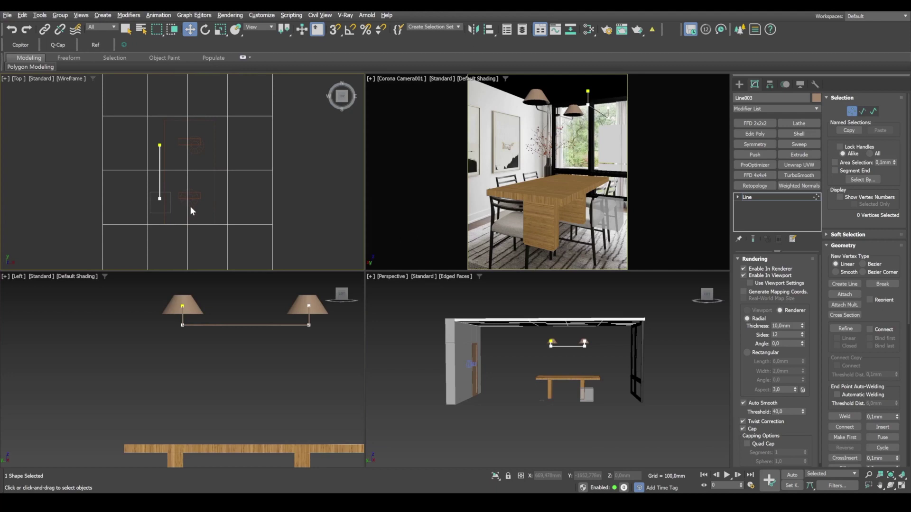
pyautogui.press('1')
pyautogui.moveTo(180, 173); pyautogui.dragTo(209, 177)
# Shift the two vertices at one end of the arm sideways in the Top view, angling the arm across its lampshade.
pyautogui.scroll(5, 184, 122)
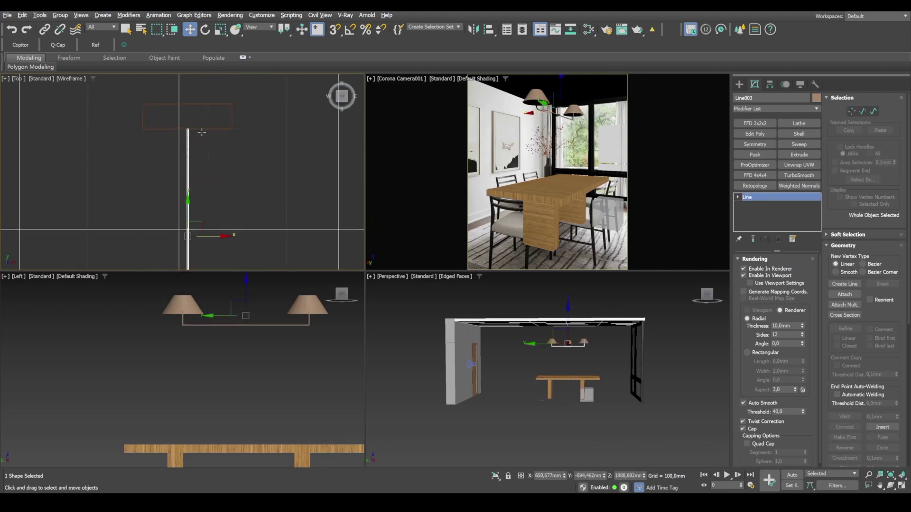
pyautogui.scroll(-3, 221, 168)
pyautogui.moveTo(222, 168)
pyautogui.mouseDown(button='middle')
pyautogui.moveTo(226, 109)
pyautogui.moveTo(219, 160)
pyautogui.mouseUp(button='middle')
pyautogui.press('1')
pyautogui.moveTo(220, 142); pyautogui.dragTo(246, 142)
pyautogui.scroll(3, 201, 133)
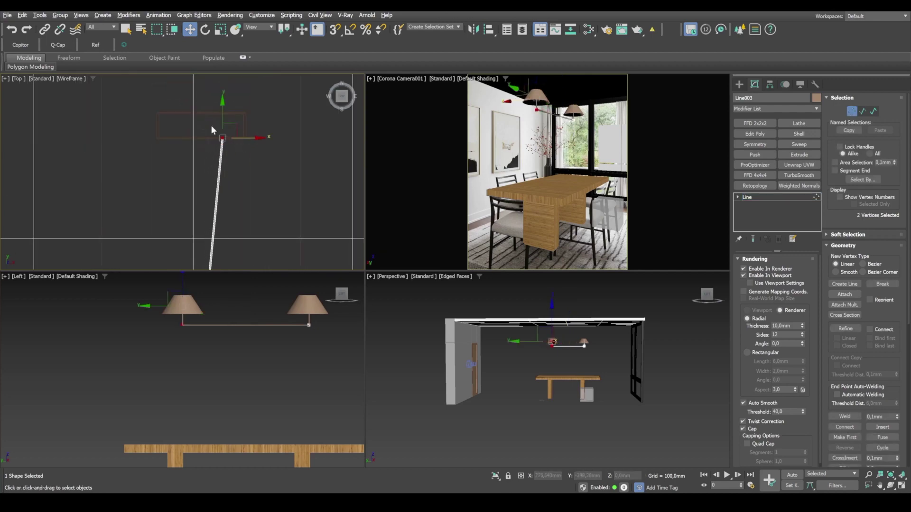
pyautogui.scroll(2, 204, 135)
pyautogui.hotkey('alt', 'w')
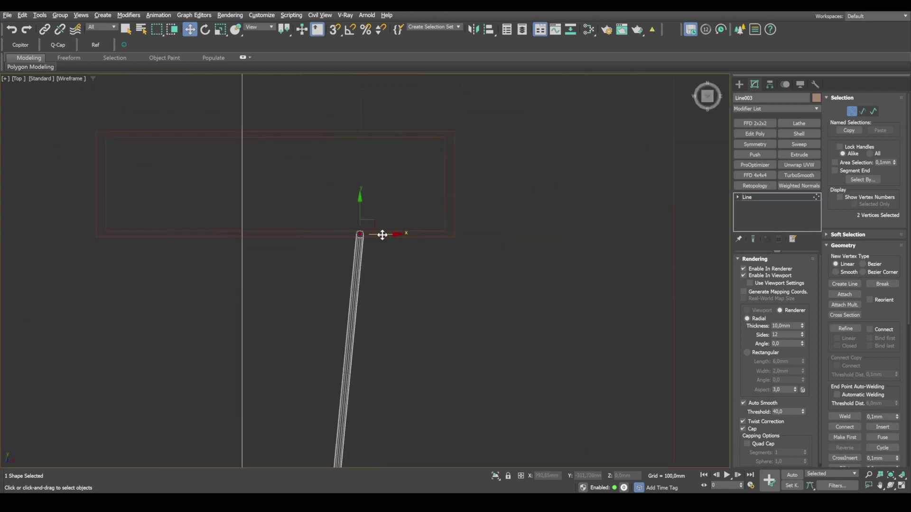
pyautogui.moveTo(382, 235); pyautogui.dragTo(378, 220)
# Select the two vertices at the arm's opposite end in the Top view and adjust their position at the other lampshade.
pyautogui.scroll(-5, 368, 269)
pyautogui.moveTo(383, 372); pyautogui.dragTo(393, 103, button='middle')
pyautogui.scroll(5, 338, 299)
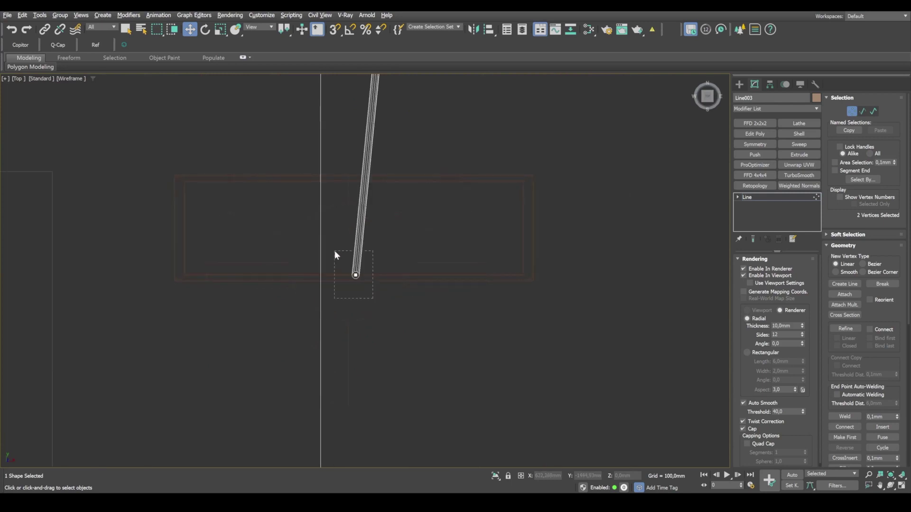
pyautogui.moveTo(334, 251); pyautogui.dragTo(362, 252)
pyautogui.hotkey('alt', 'w')
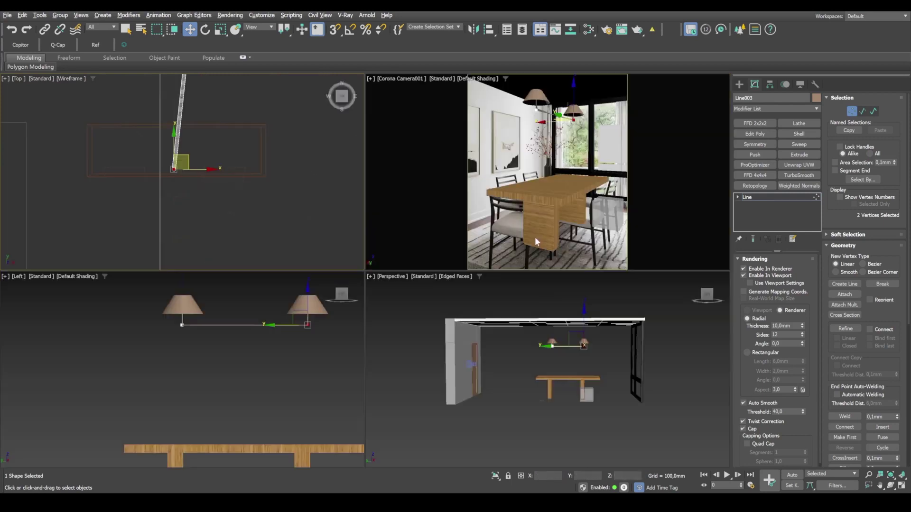
# Adjust the arm's vertices under the nearer lampshade vertically in the camera view to match the reference lamp.
pyautogui.rightClick(549, 122)
pyautogui.hotkey('alt', 'w')
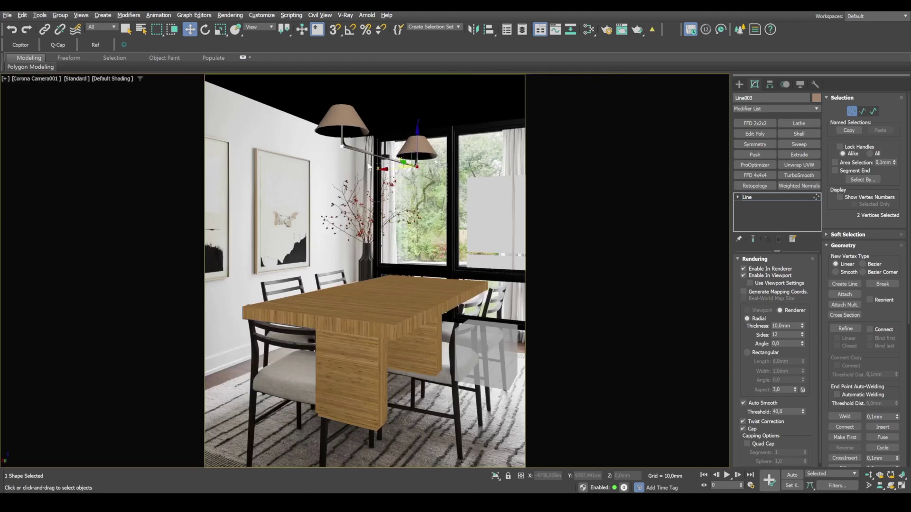
pyautogui.keyDown('ctrl'); pyautogui.moveTo(321, 139); pyautogui.dragTo(364, 152); pyautogui.keyUp('ctrl')
pyautogui.moveTo(341, 122); pyautogui.dragTo(345, 120)
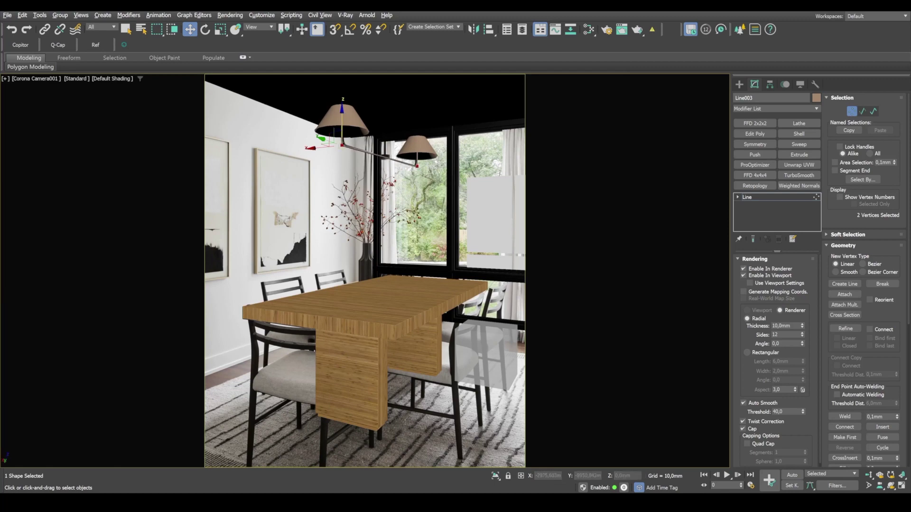
# Try a radial thickness of 12 mm for the arm and settle on 14 mm.
pyautogui.doubleClick(782, 326)
pyautogui.write('12')
pyautogui.press('Return')
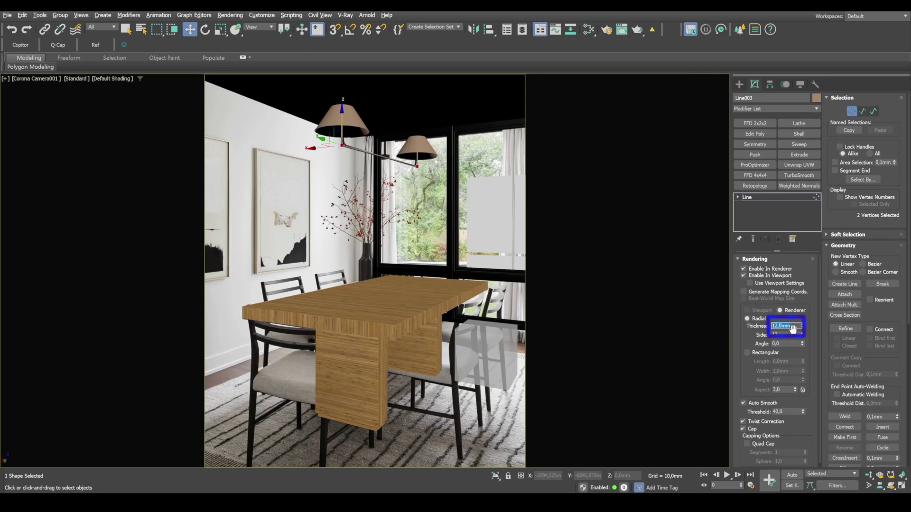
pyautogui.write('14')
pyautogui.press('Return')
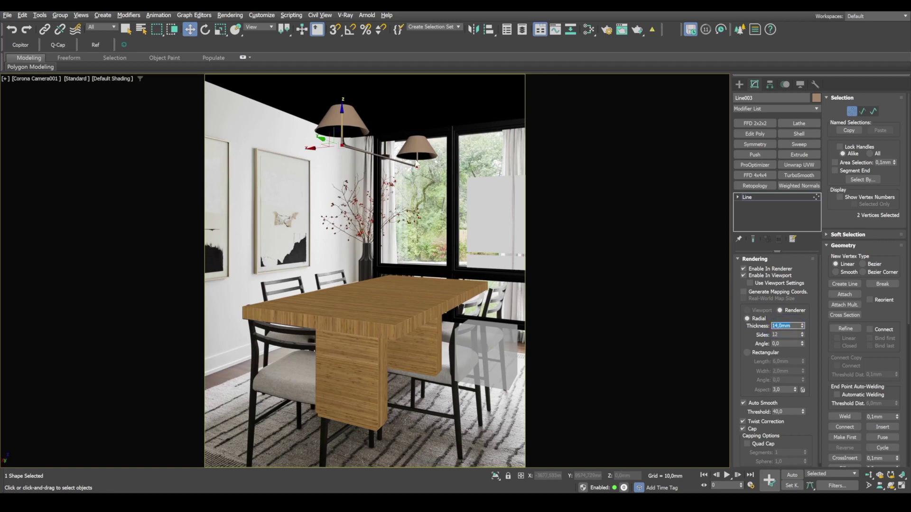
# Fillet the arm's two lower corner vertices by about 52 mm to round the bends below the lampshades.
pyautogui.click(415, 163)
pyautogui.scroll(-5, 836, 257)
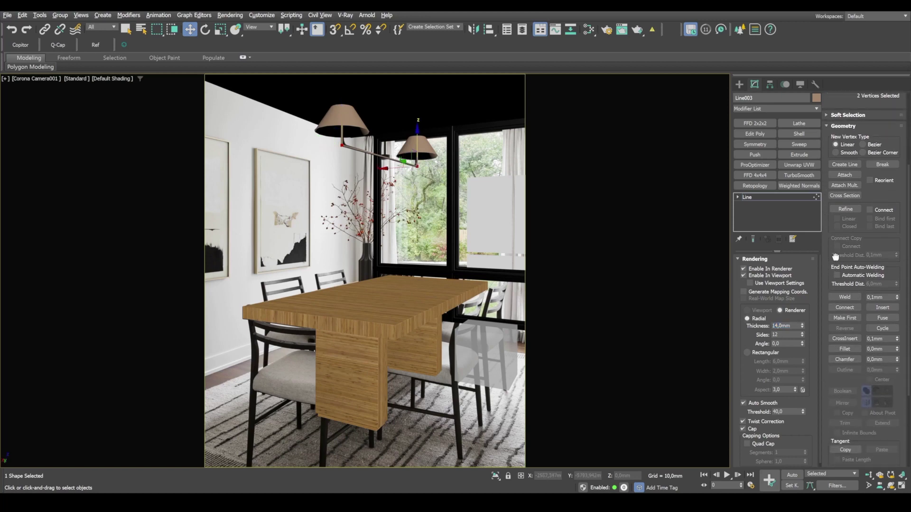
pyautogui.click(845, 349)
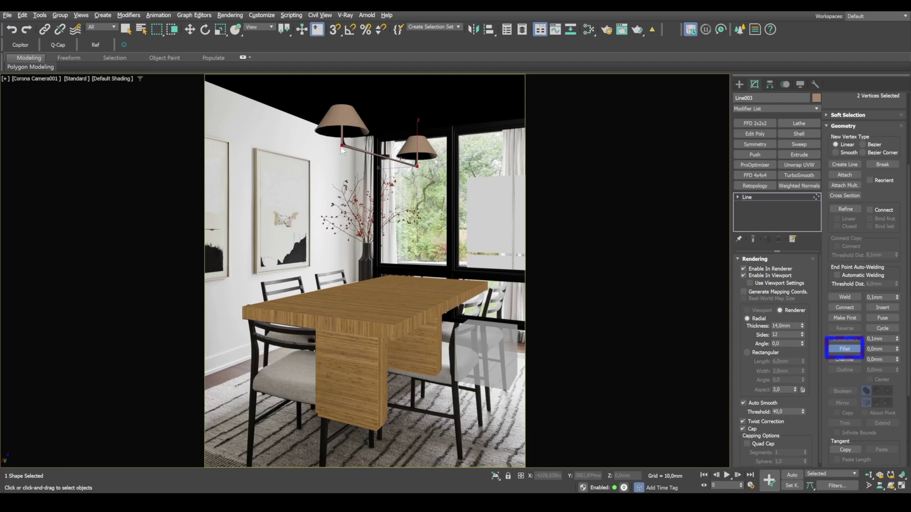
pyautogui.moveTo(342, 147)
pyautogui.mouseDown()
pyautogui.moveTo(334, 163)
pyautogui.moveTo(342, 150)
pyautogui.mouseUp()
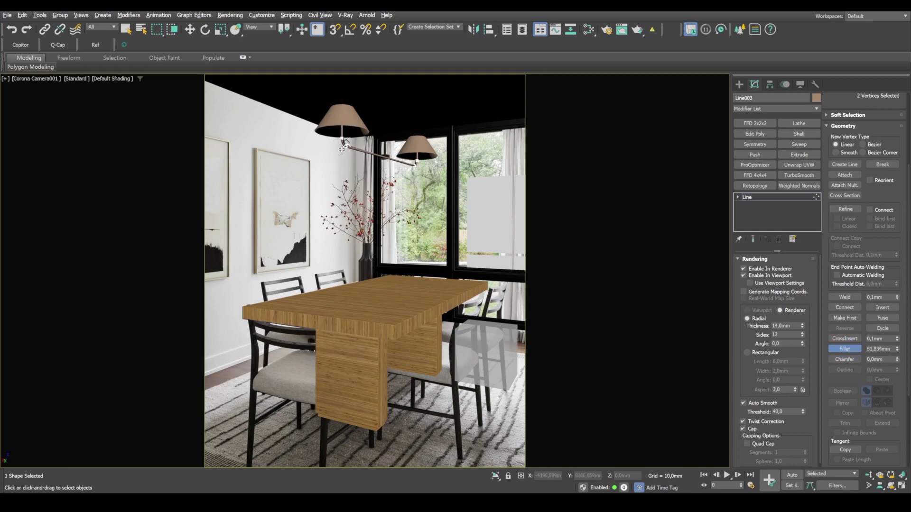
pyautogui.press('w')
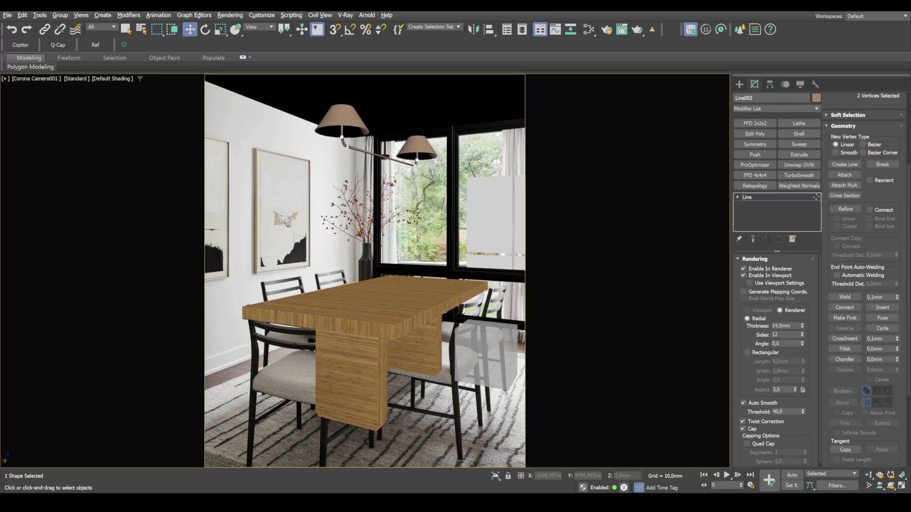
# Add a vertical line segment to the same spline in the Left view, from the ceiling down to the middle of the arm.
pyautogui.hotkey('alt', 'w')
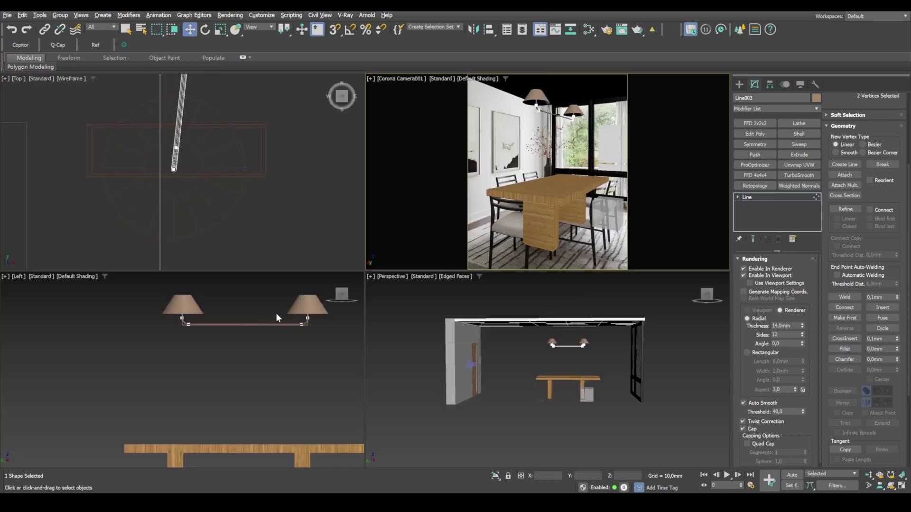
pyautogui.hotkey('alt', 'w')
pyautogui.moveTo(570, 209); pyautogui.dragTo(452, 305, button='middle')
pyautogui.click(847, 165)
pyautogui.scroll(-3, 451, 306)
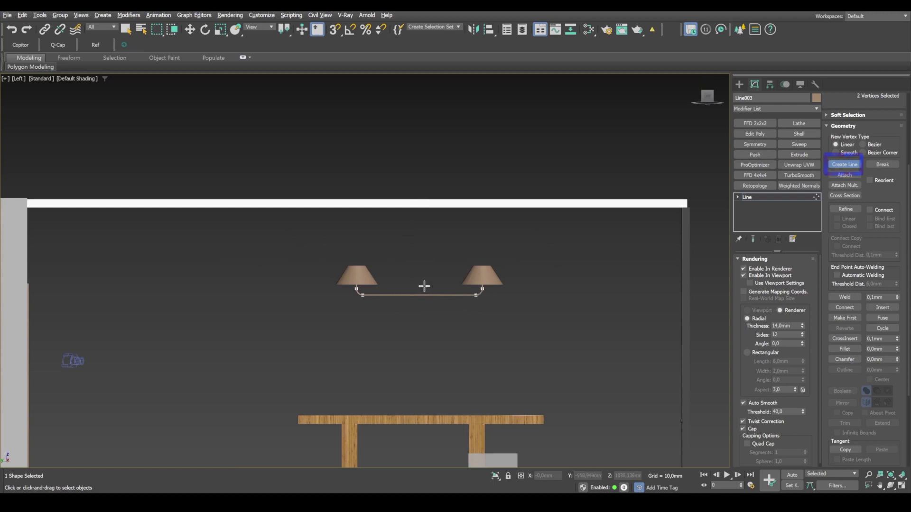
pyautogui.click(417, 206)
pyautogui.click(418, 294)
pyautogui.rightClick(432, 315)
# Move the vertical rod along X in the Top view onto the middle of the slanted arm and compare it with the reference in the camera view.
pyautogui.hotkey('alt', 'w')
pyautogui.hotkey('alt', 'w')
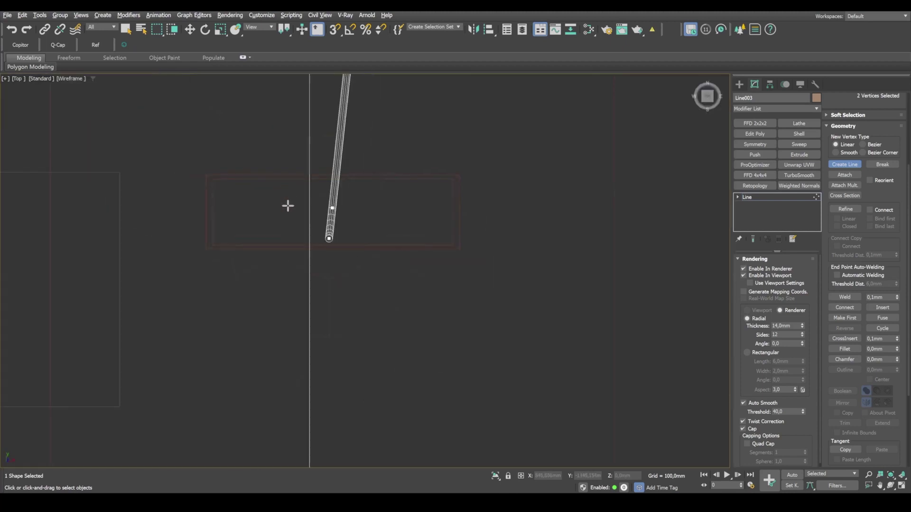
pyautogui.scroll(-2, 289, 203)
pyautogui.moveTo(270, 169); pyautogui.dragTo(234, 207, button='middle')
pyautogui.press('w')
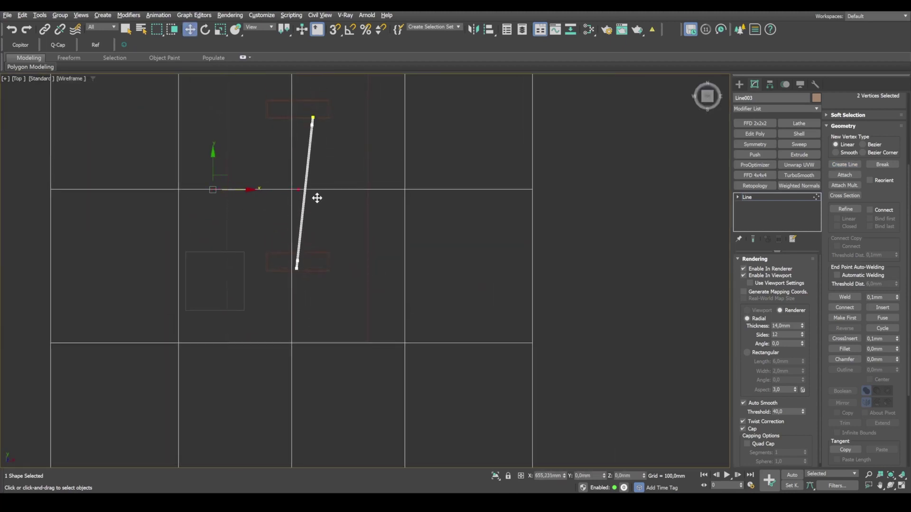
pyautogui.scroll(6, 304, 189)
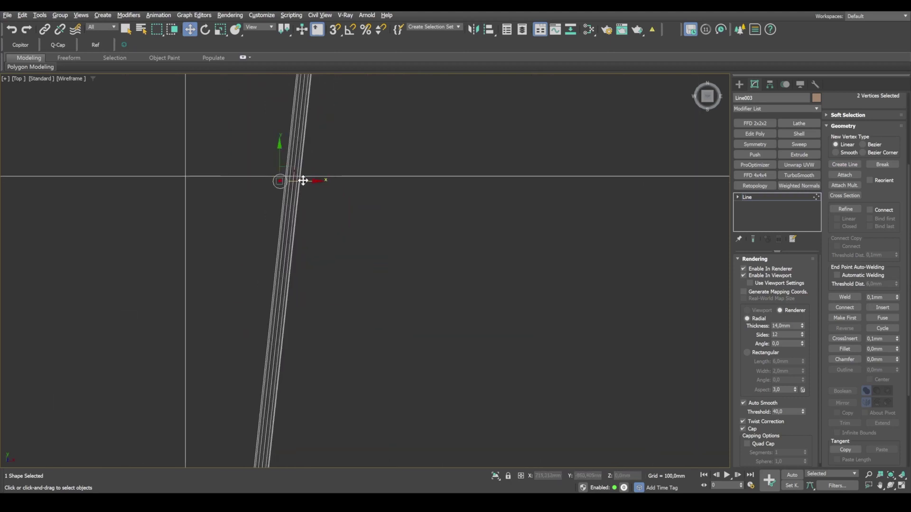
pyautogui.hotkey('alt', 'w')
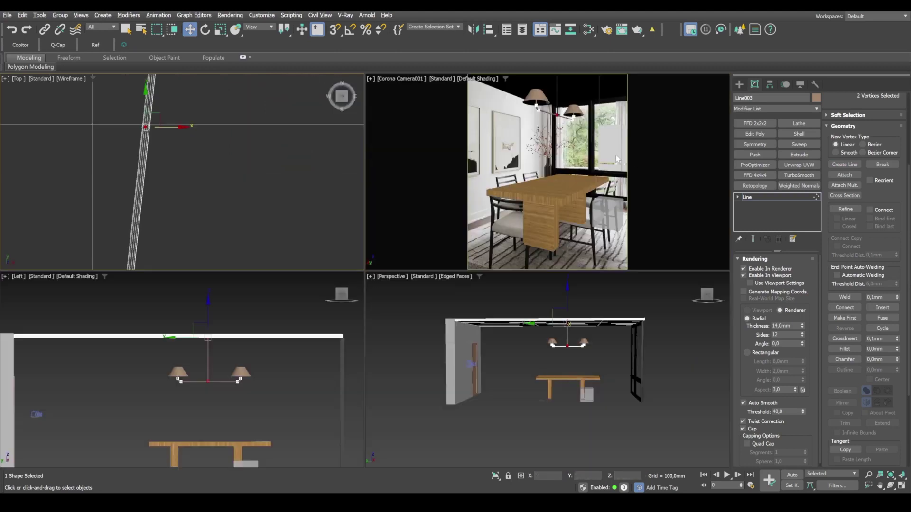
pyautogui.rightClick(588, 152)
pyautogui.hotkey('alt', 'w')
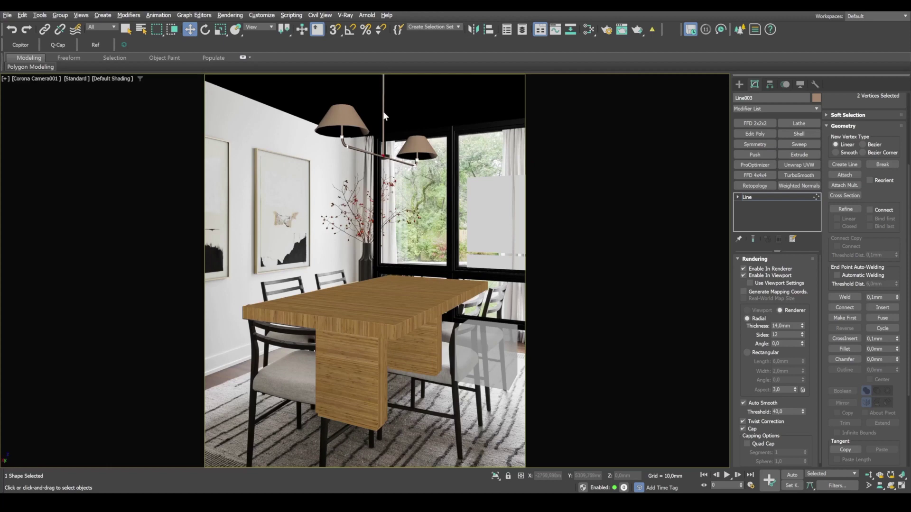
pyautogui.moveTo(387, 154); pyautogui.dragTo(386, 168)
# Create a cylinder about 30 mm in radius and 18 mm high in the Top view, centred on the middle of the slanted arm.
pyautogui.hotkey('alt', 'w')
pyautogui.rightClick(229, 220)
pyautogui.hotkey('alt', 'w')
pyautogui.click(739, 84)
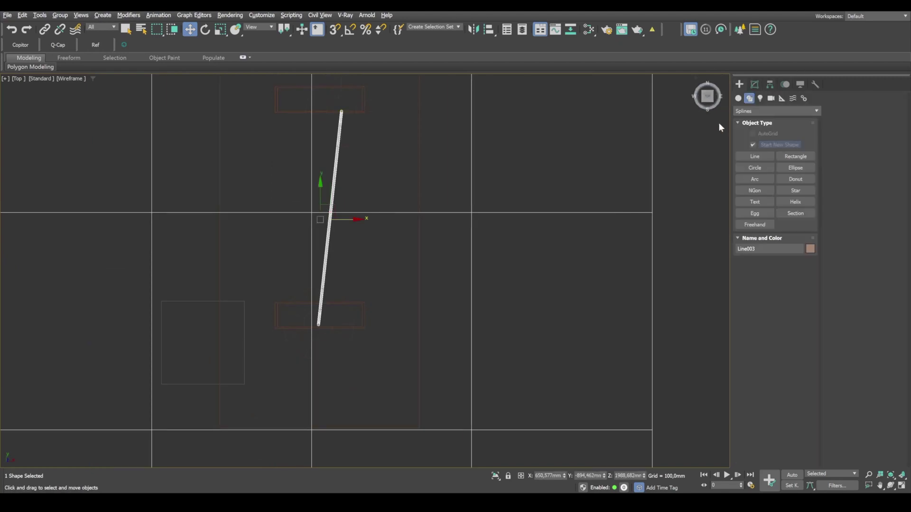
pyautogui.click(739, 98)
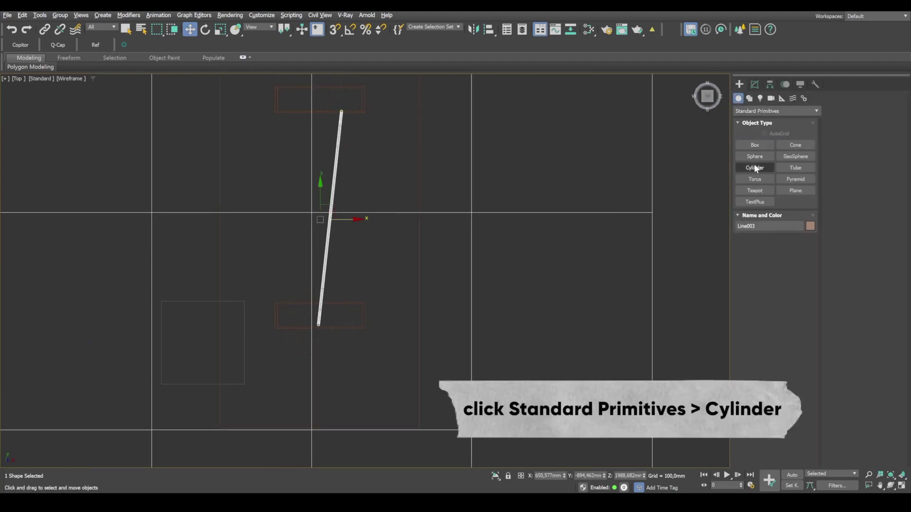
pyautogui.click(754, 168)
pyautogui.scroll(5, 335, 217)
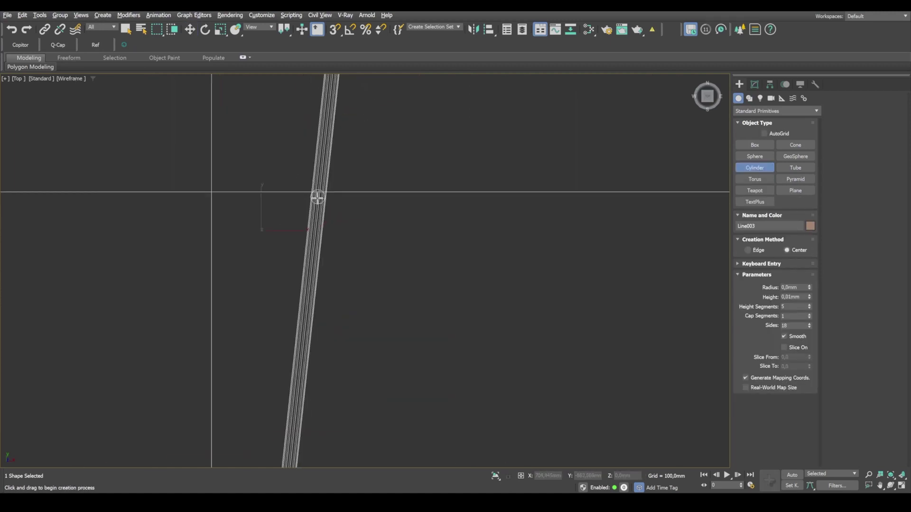
pyautogui.moveTo(318, 196); pyautogui.dragTo(342, 215)
pyautogui.click(332, 199)
pyautogui.press('w')
# Raise the cylinder in the Left view to about Z 1898 mm so it encloses the joint between rod and arm.
pyautogui.hotkey('alt', 'w')
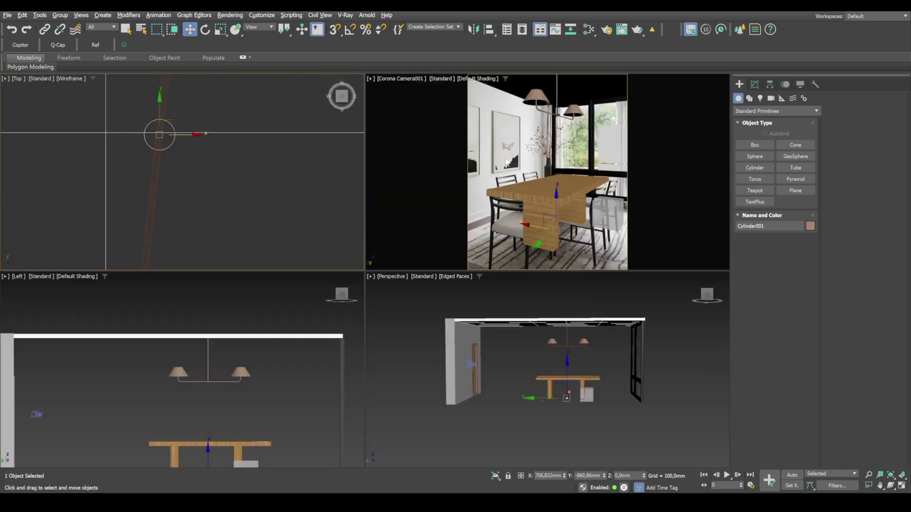
pyautogui.rightClick(246, 357)
pyautogui.press('z')
pyautogui.hotkey('alt', 'w')
pyautogui.scroll(-10, 291, 334)
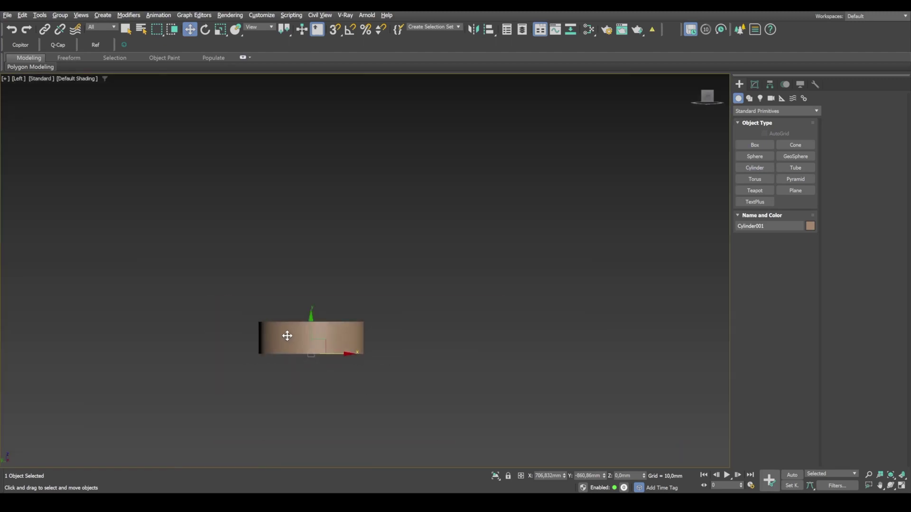
pyautogui.scroll(-5, 301, 305)
pyautogui.moveTo(301, 305); pyautogui.dragTo(316, 152)
pyautogui.scroll(6, 331, 190)
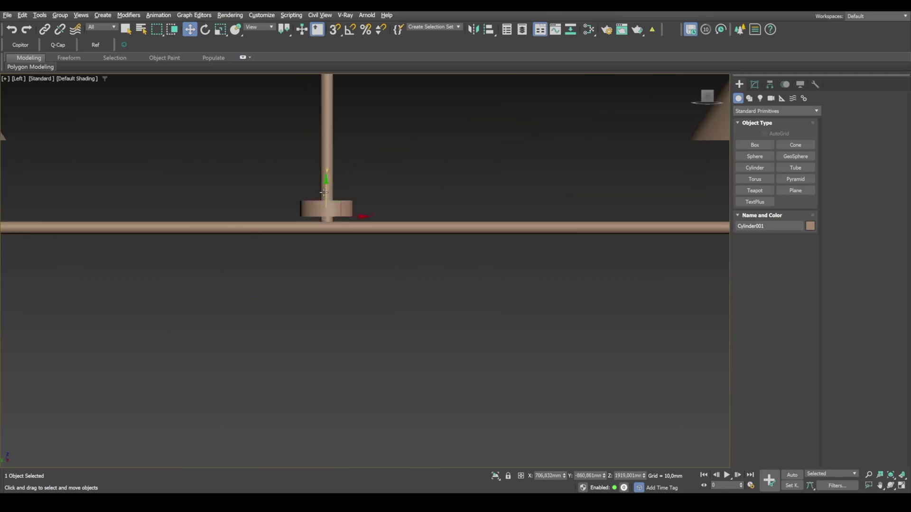
pyautogui.moveTo(324, 192); pyautogui.dragTo(332, 212)
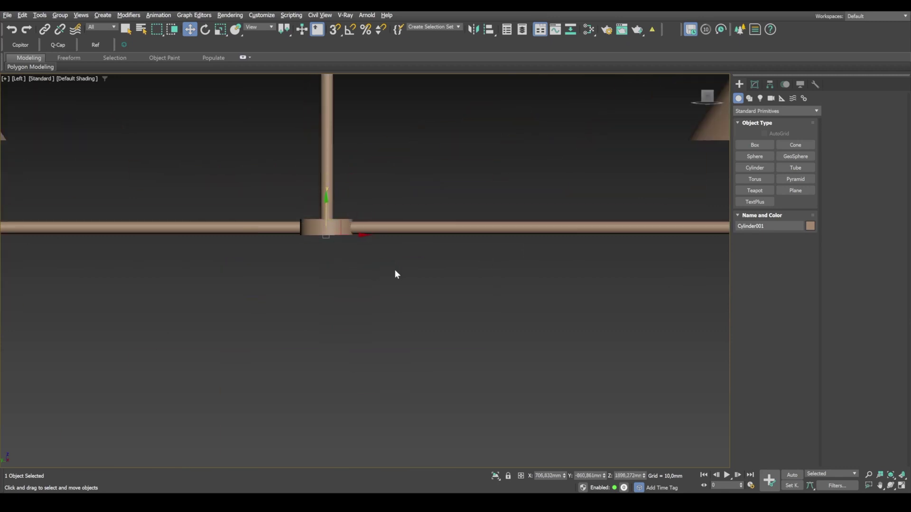
# Scale the cylinder to about 212% in X and Y in the camera view and lower it to about Z 1893 mm.
pyautogui.hotkey('alt', 'w')
pyautogui.rightClick(551, 169)
pyautogui.hotkey('alt', 'w')
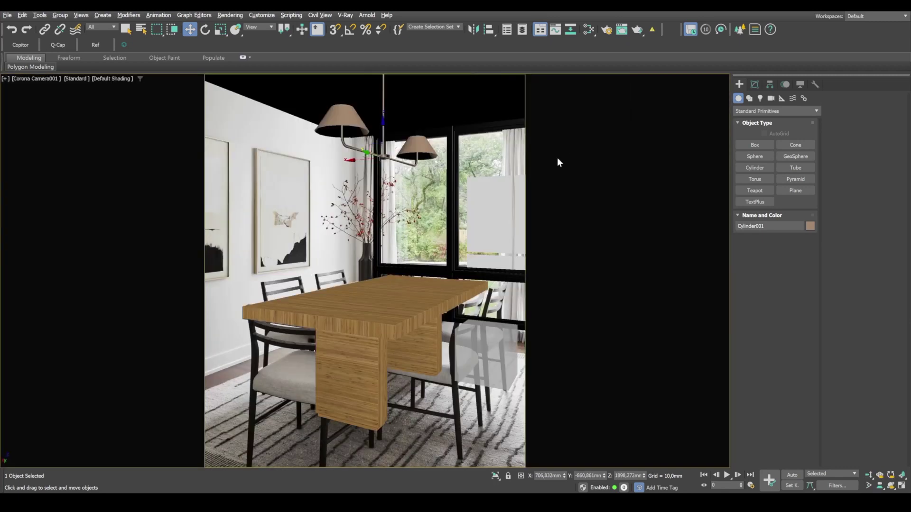
pyautogui.press('r')
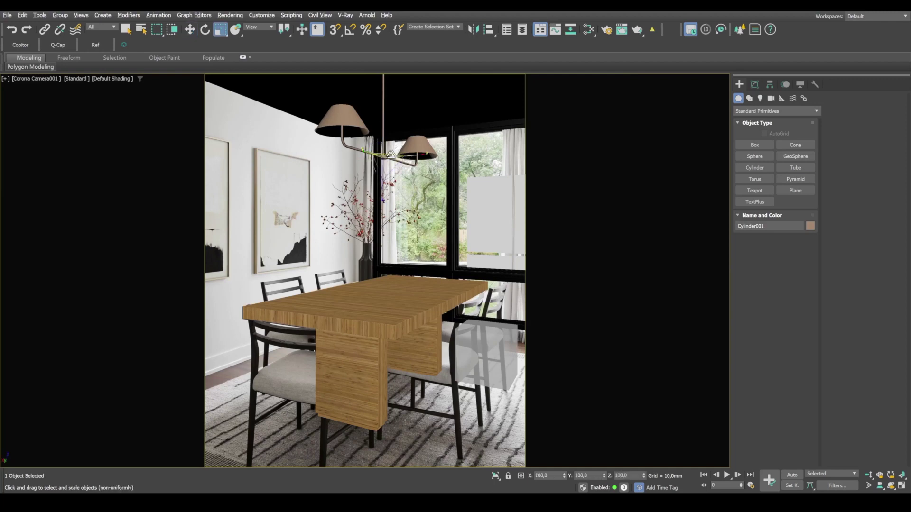
pyautogui.moveTo(385, 152); pyautogui.dragTo(400, 149)
pyautogui.press('w')
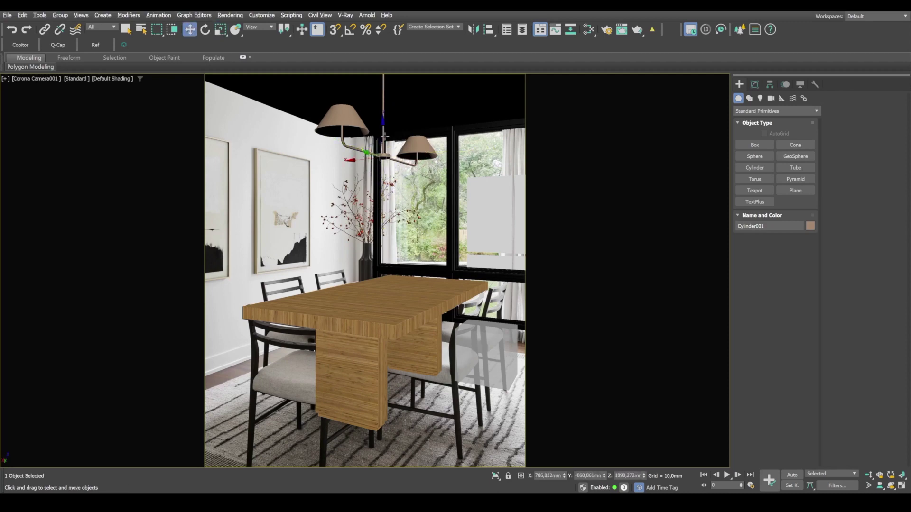
pyautogui.moveTo(382, 133); pyautogui.dragTo(384, 135)
# Convert the cylinder at the rod and arm joint to an Editable Poly, viewing it from below in Perspective.
pyautogui.hotkey('alt', 'w')
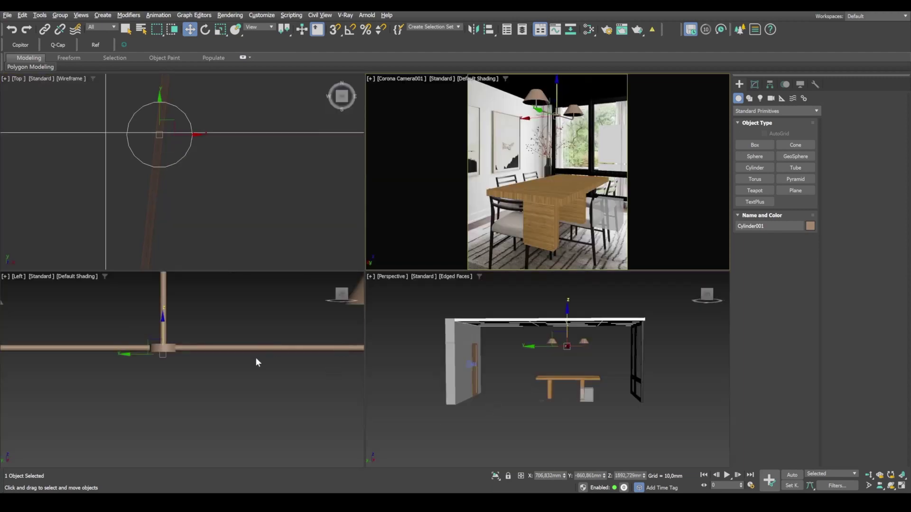
pyautogui.hotkey('alt', 'w')
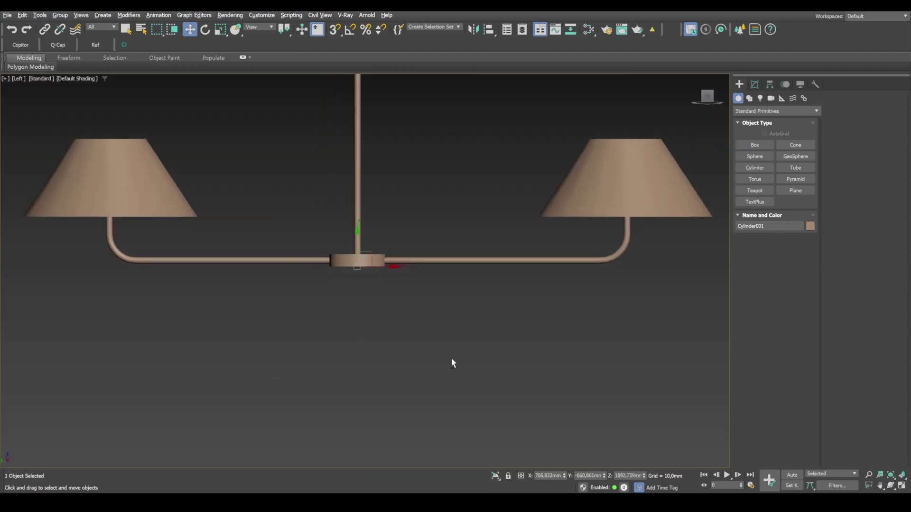
pyautogui.hotkey('alt', 'w')
pyautogui.hotkey('alt', 'w')
pyautogui.keyDown('alt'); pyautogui.moveTo(352, 366); pyautogui.dragTo(390, 325, button='middle'); pyautogui.keyUp('alt')
pyautogui.scroll(10, 409, 241)
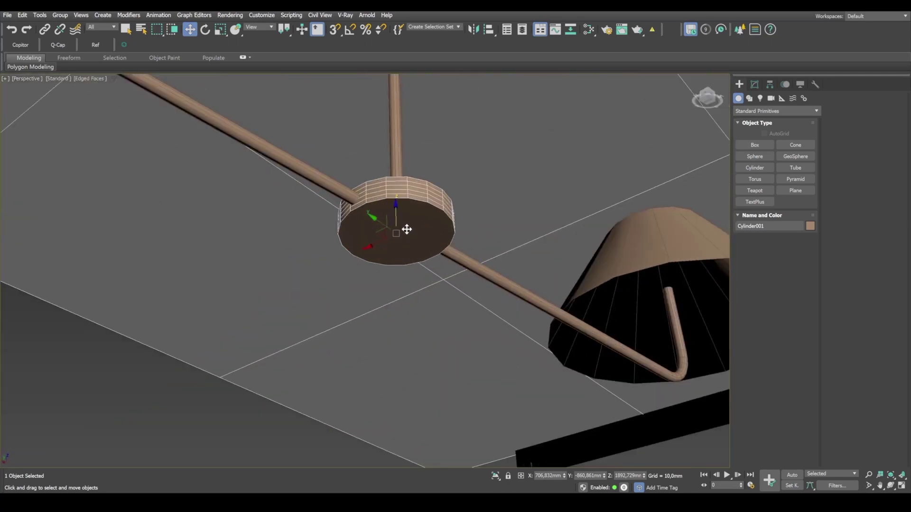
pyautogui.click(755, 84)
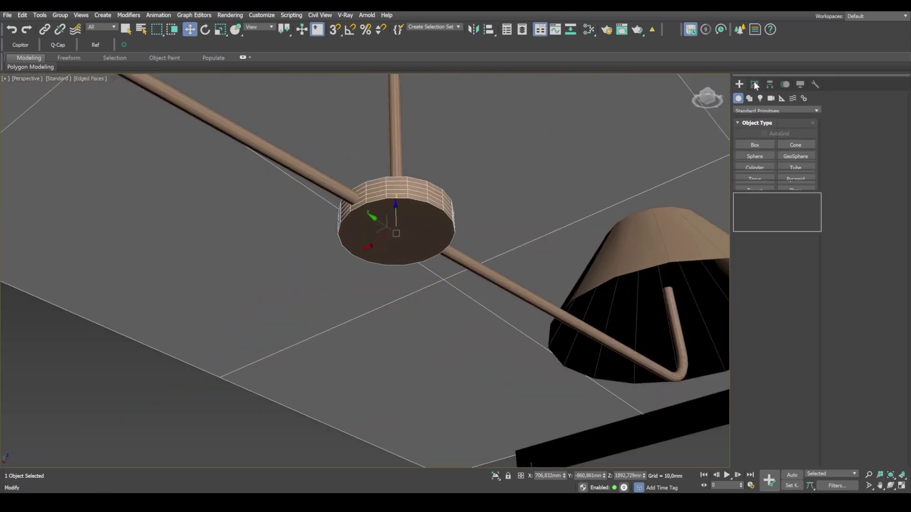
pyautogui.rightClick(468, 224)
pyautogui.moveTo(466, 345)
pyautogui.click(543, 346)
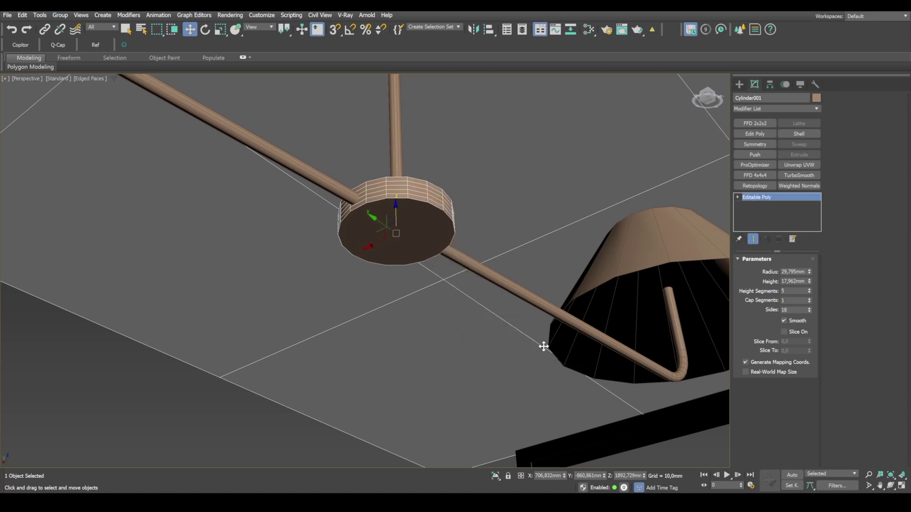
# Inset the cylinder's bottom polygon, scale in a smaller inner copy, and move that inner face down to about Z 1884 mm.
pyautogui.click(781, 271)
pyautogui.click(423, 221)
pyautogui.click(879, 157)
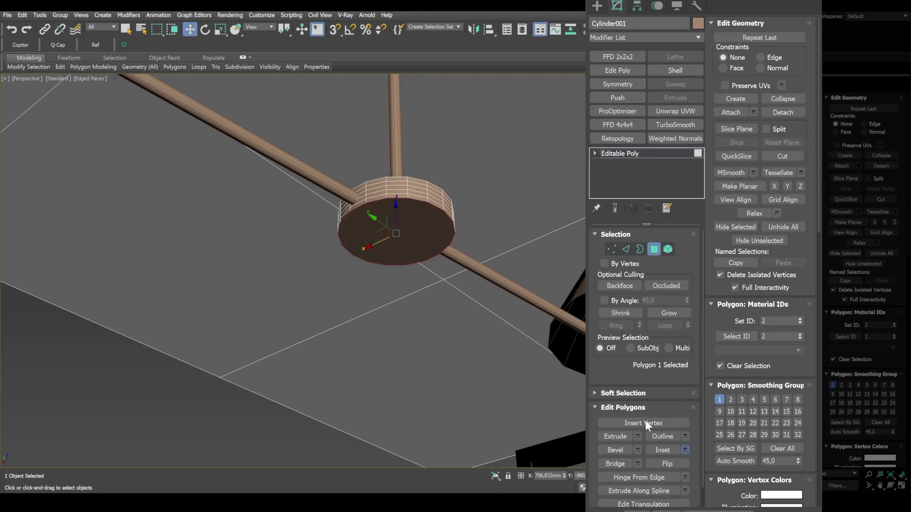
pyautogui.click(685, 449)
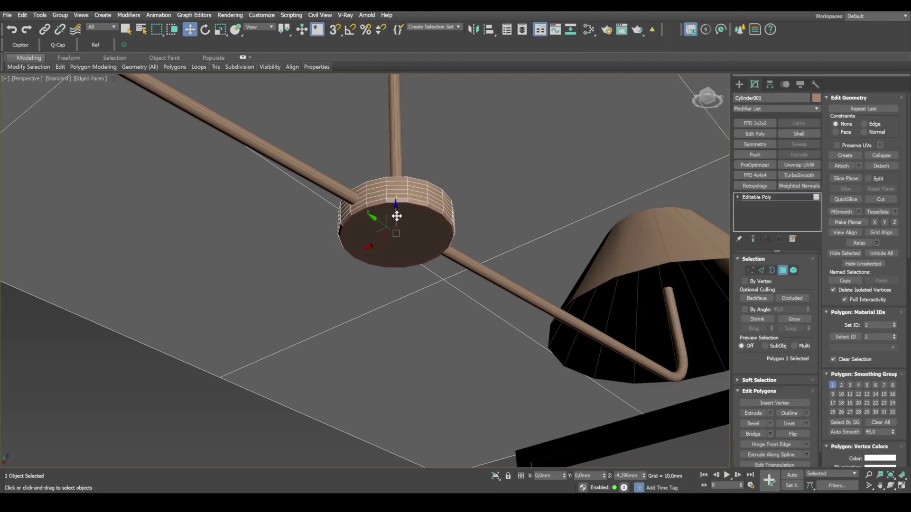
pyautogui.press('r')
pyautogui.keyDown('shift'); pyautogui.moveTo(392, 229); pyautogui.dragTo(401, 230); pyautogui.keyUp('shift')
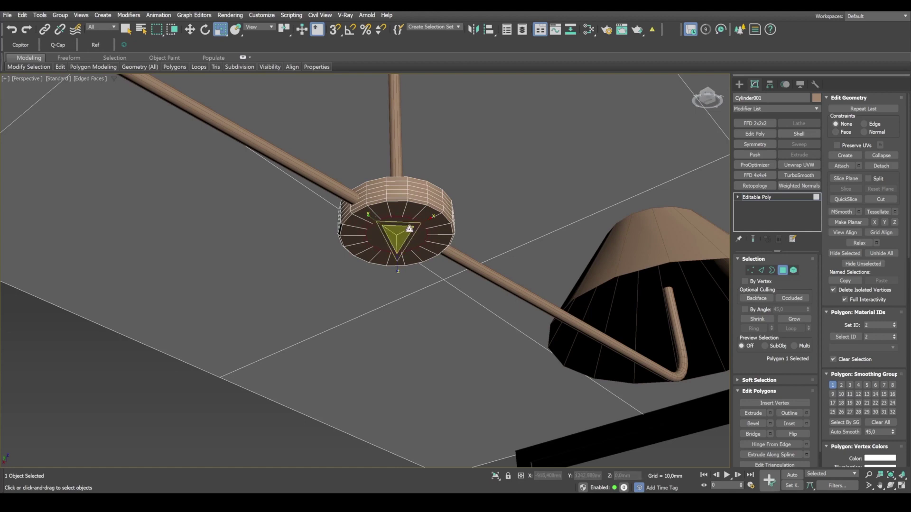
pyautogui.press('w')
pyautogui.moveTo(395, 211); pyautogui.dragTo(397, 240)
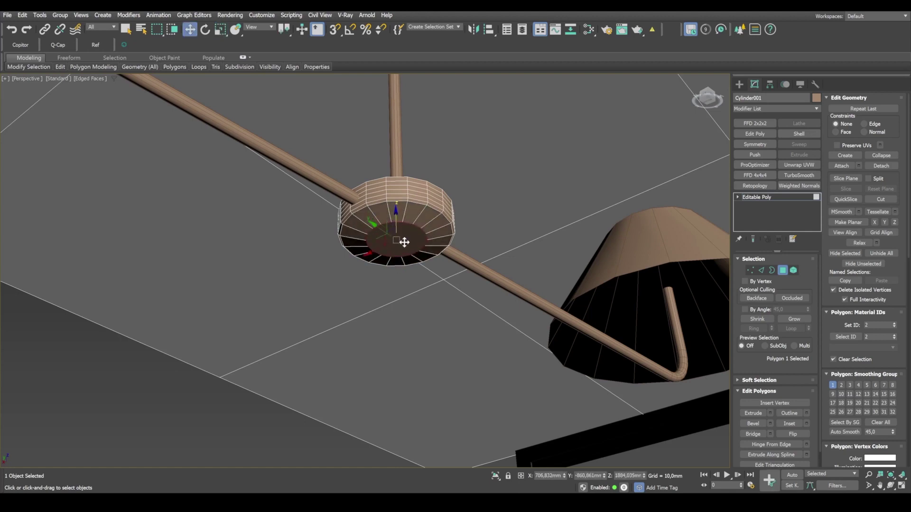
# Add two more inset rings on the lowered bottom face by scaling copies inward to about 88% and 51%.
pyautogui.press('r')
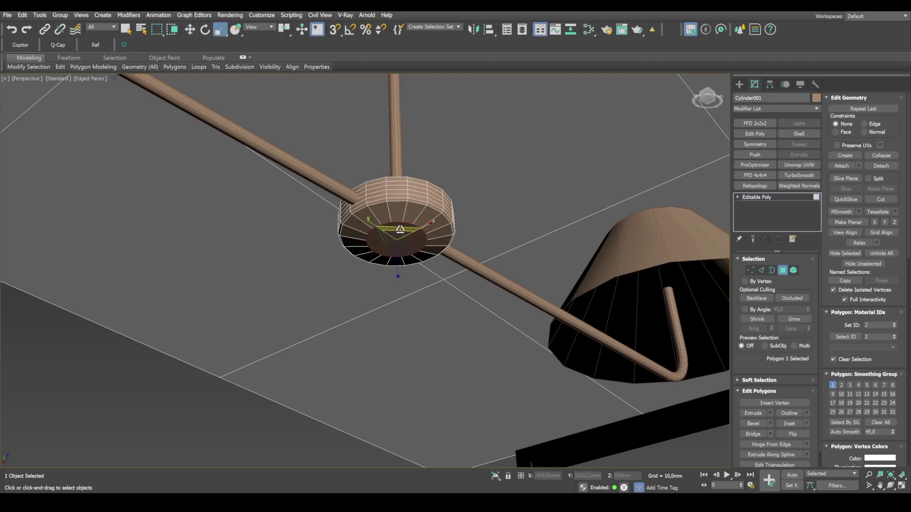
pyautogui.moveTo(400, 230); pyautogui.dragTo(400, 233)
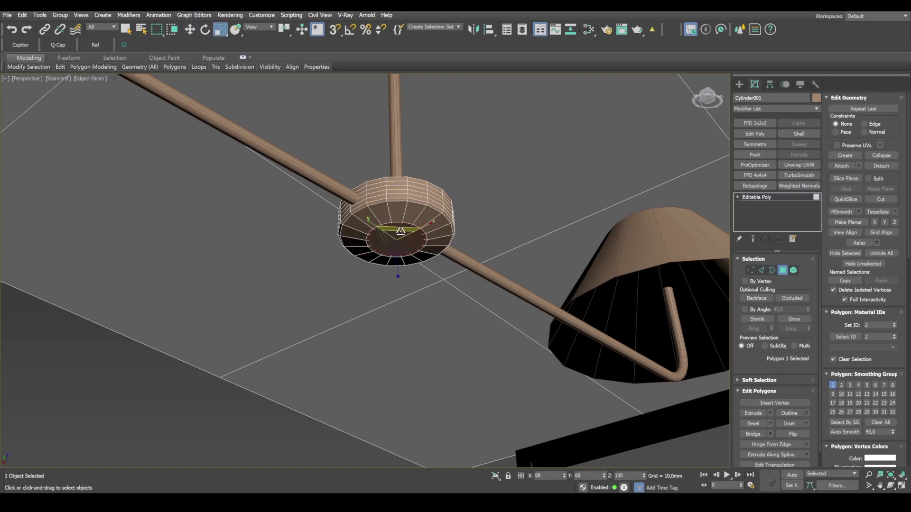
pyautogui.moveTo(400, 231); pyautogui.dragTo(407, 252)
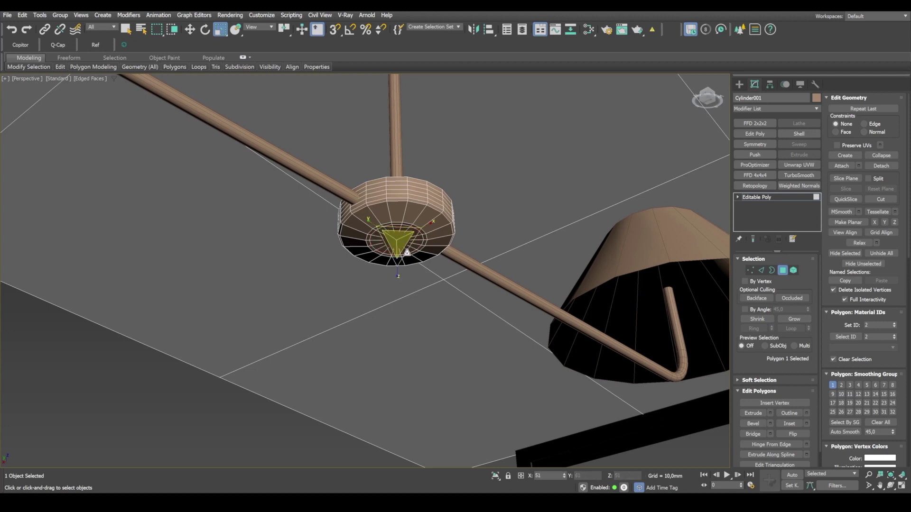
# Select the vertices of the cylinder's innermost bottom polygon and connect them with edges.
pyautogui.click(781, 271)
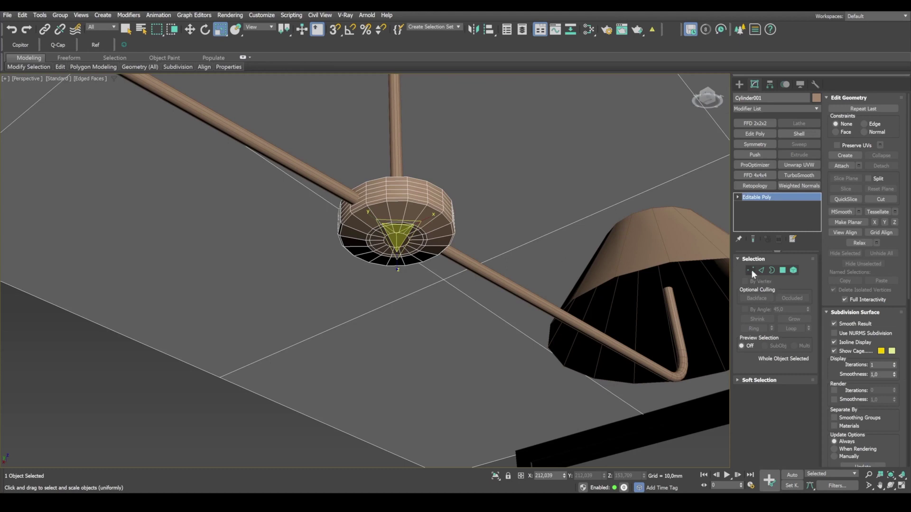
pyautogui.click(783, 270)
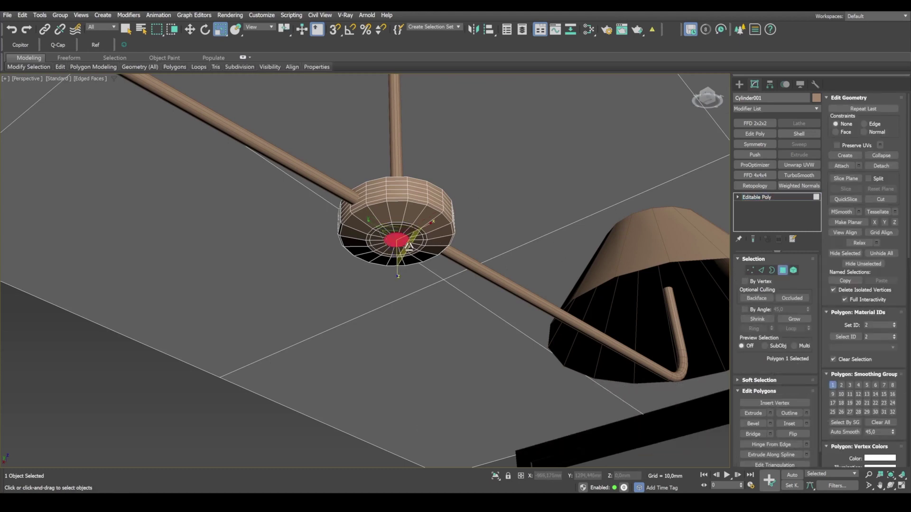
pyautogui.click(750, 269)
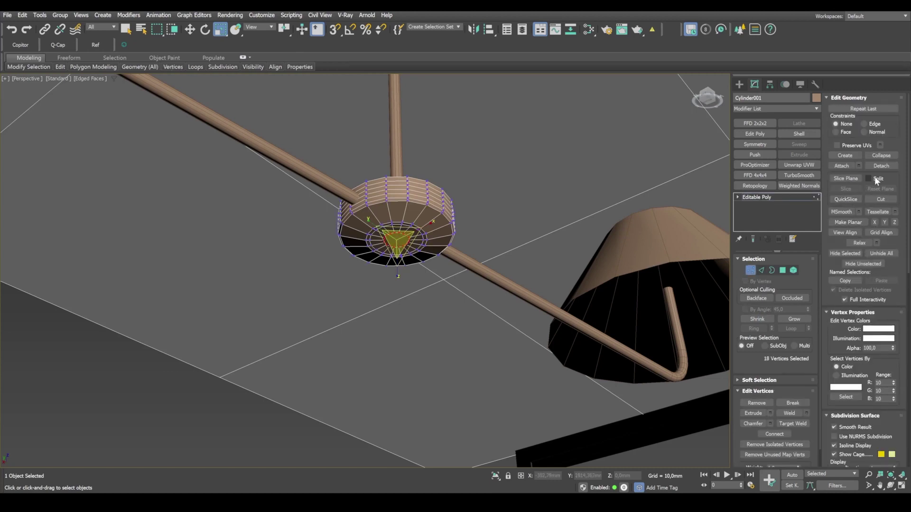
pyautogui.click(774, 434)
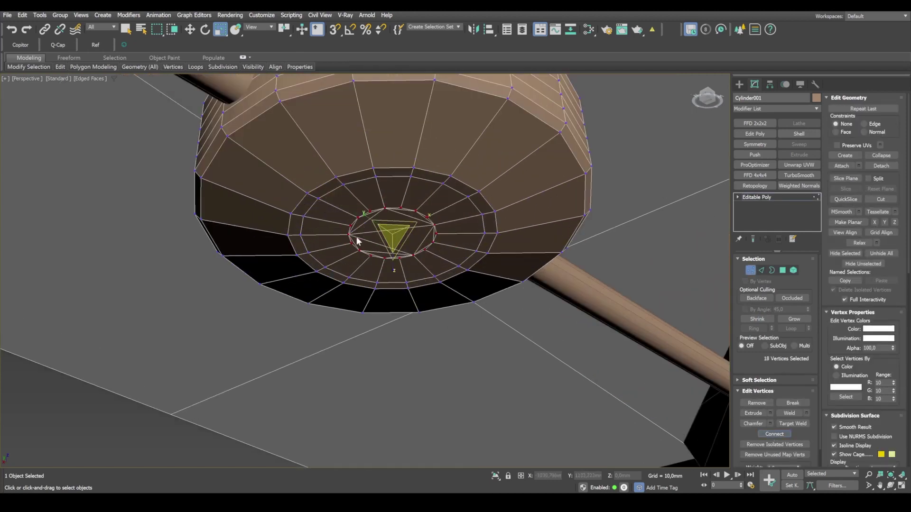
pyautogui.scroll(-3, 425, 251)
pyautogui.press('1')
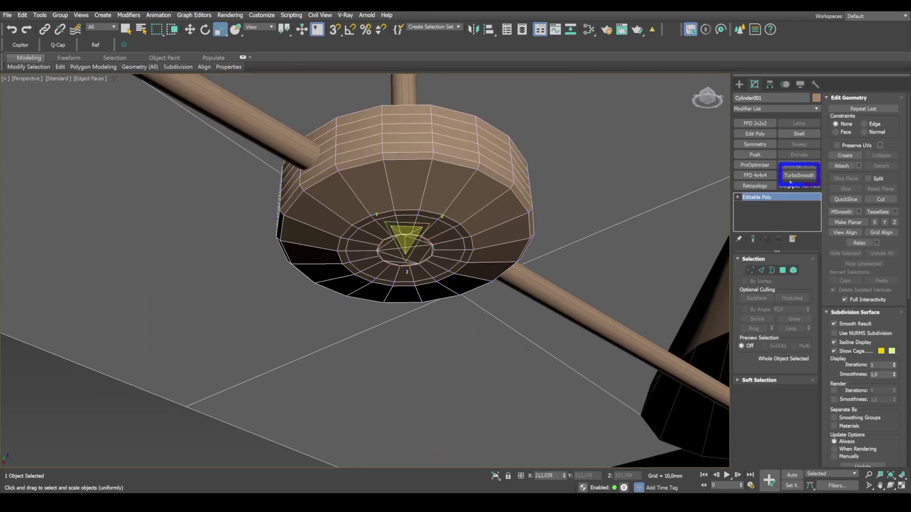
# Apply TurboSmooth with 1 iteration to the cylinder and check the smoothed shape without edged faces or grid.
pyautogui.click(791, 179)
pyautogui.press('F4')
pyautogui.press('g')
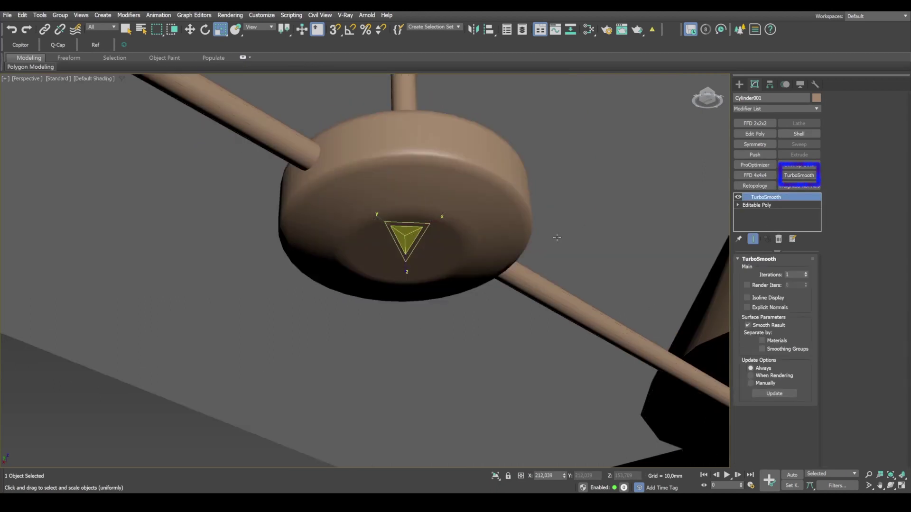
pyautogui.scroll(-6, 419, 311)
pyautogui.scroll(3, 419, 311)
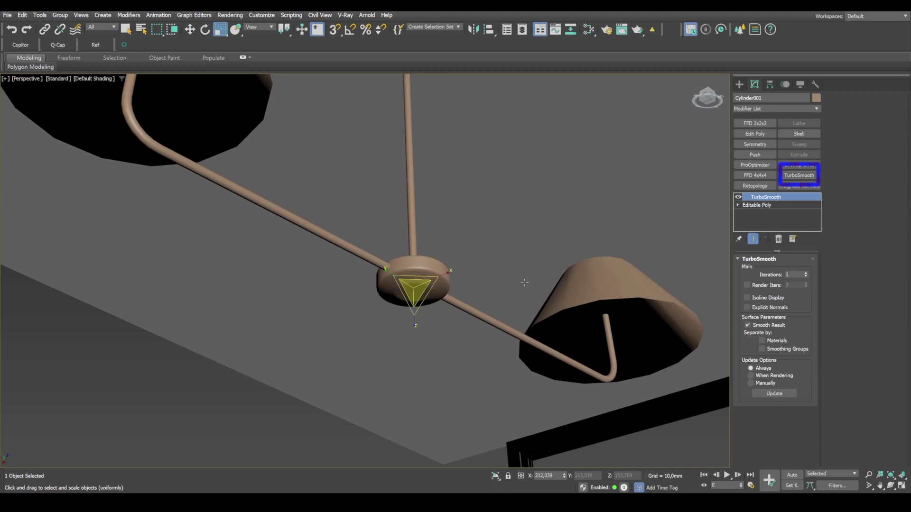
pyautogui.keyDown('alt'); pyautogui.moveTo(525, 281); pyautogui.dragTo(493, 215, button='middle'); pyautogui.keyUp('alt')
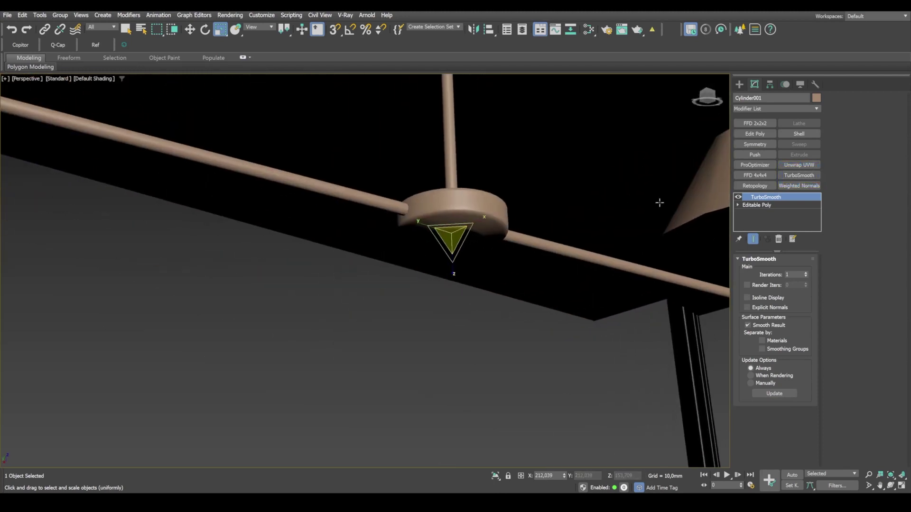
# Move the cylinder's side edge loops below the TurboSmooth closer to its lower and upper rims to sharpen the corners.
pyautogui.click(757, 205)
pyautogui.press('F4')
pyautogui.scroll(3, 455, 215)
pyautogui.press('2')
pyautogui.click(423, 199)
pyautogui.press('w')
pyautogui.doubleClick(446, 200)
pyautogui.moveTo(447, 223); pyautogui.dragTo(449, 239)
pyautogui.doubleClick(428, 167)
pyautogui.moveTo(444, 199); pyautogui.dragTo(445, 192)
pyautogui.keyDown('alt'); pyautogui.moveTo(494, 204); pyautogui.dragTo(494, 221, button='middle'); pyautogui.keyUp('alt')
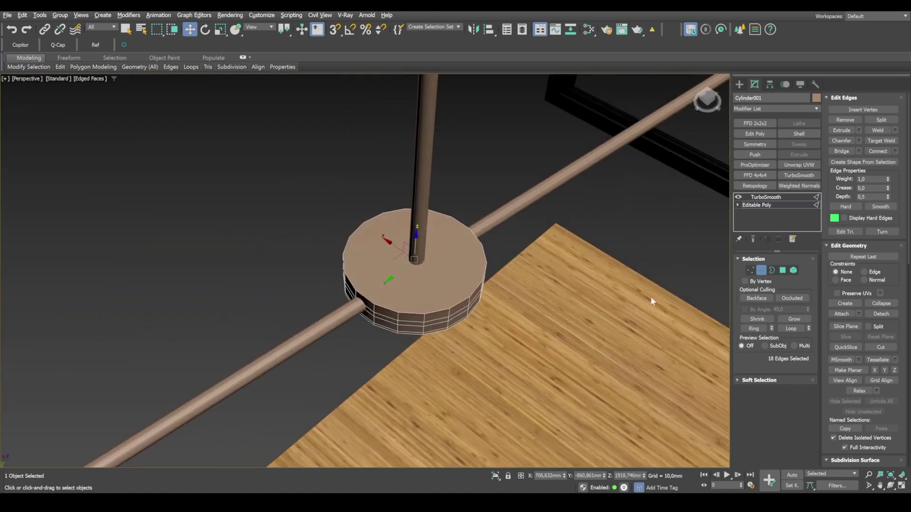
# Inset the cylinder's top polygon twice by 1 mm and convert the inner polygon selection to its vertices.
pyautogui.click(782, 270)
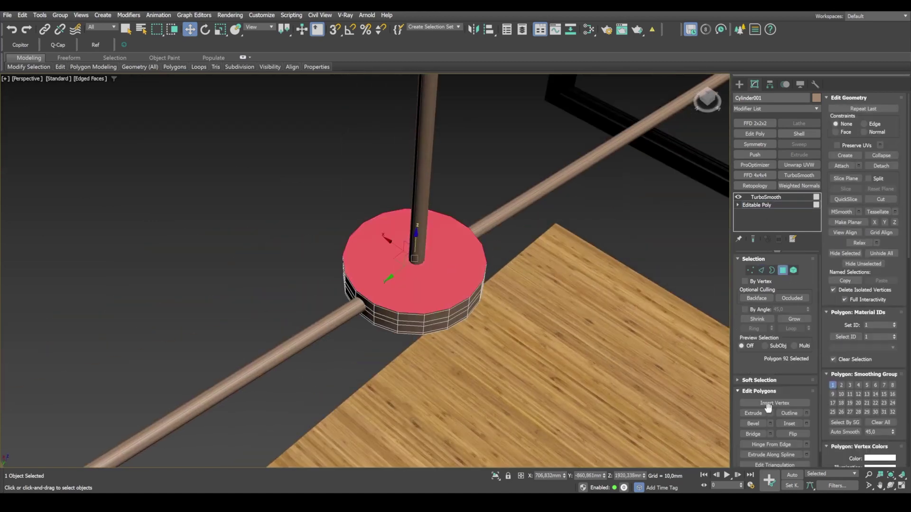
pyautogui.click(806, 423)
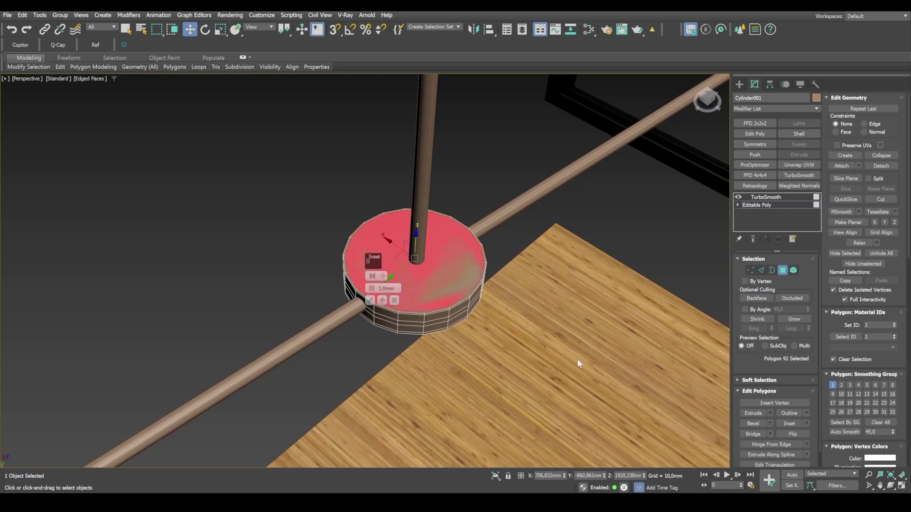
pyautogui.click(383, 301)
pyautogui.click(370, 300)
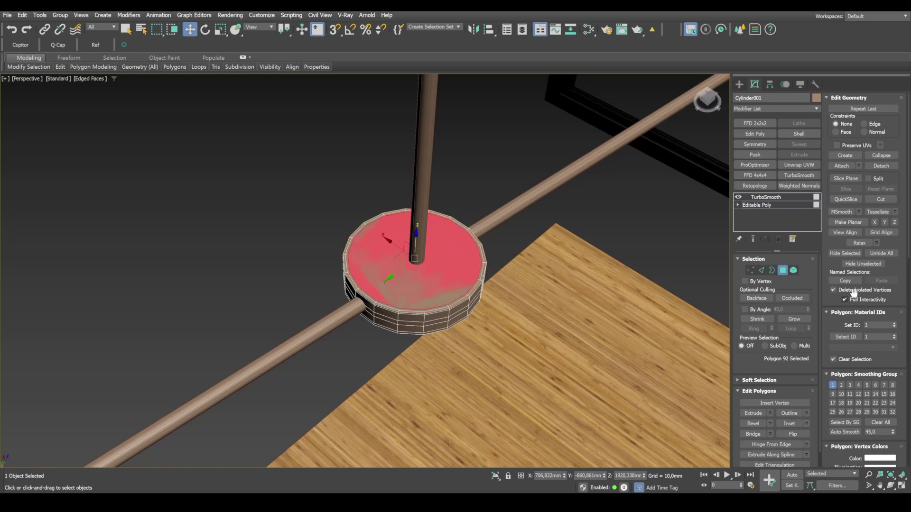
pyautogui.keyDown('ctrl'); pyautogui.click(750, 270); pyautogui.keyUp('ctrl')
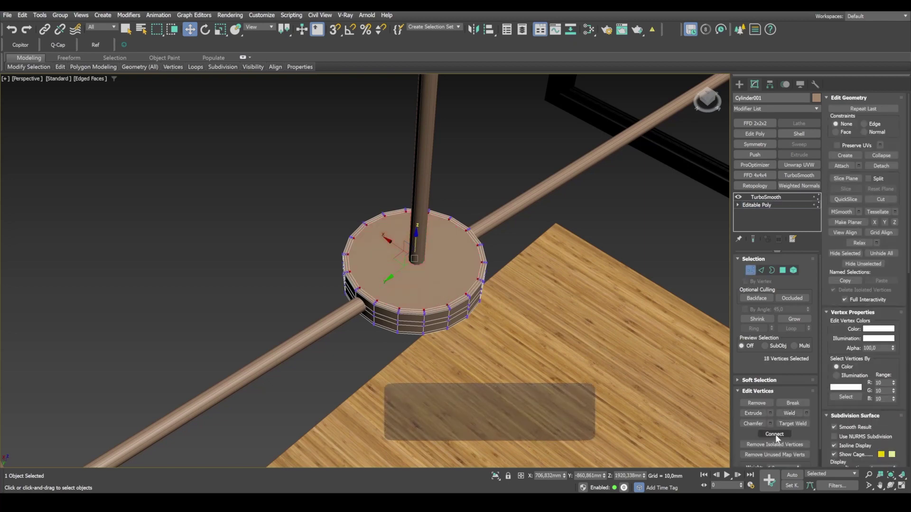
# Connect the selected vertices across the cylinder's top polygon and check the TurboSmoothed lamp without edged faces.
pyautogui.click(773, 435)
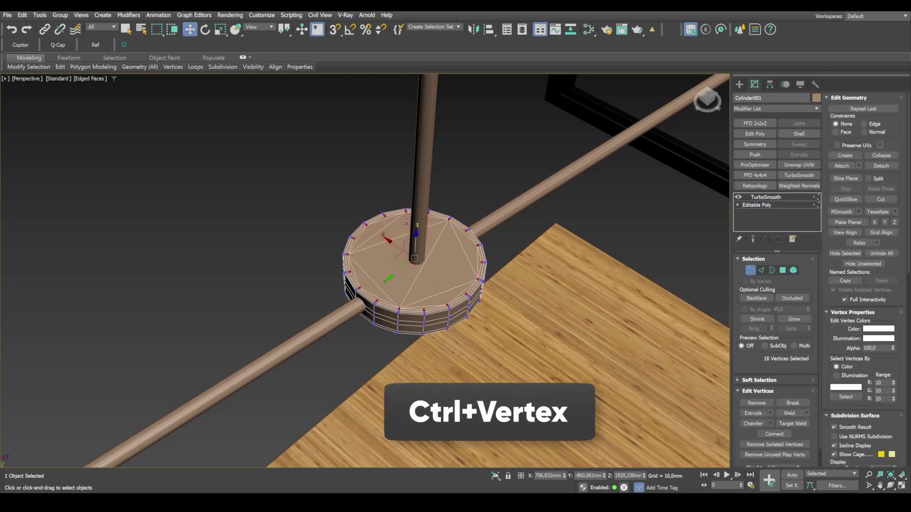
pyautogui.click(765, 197)
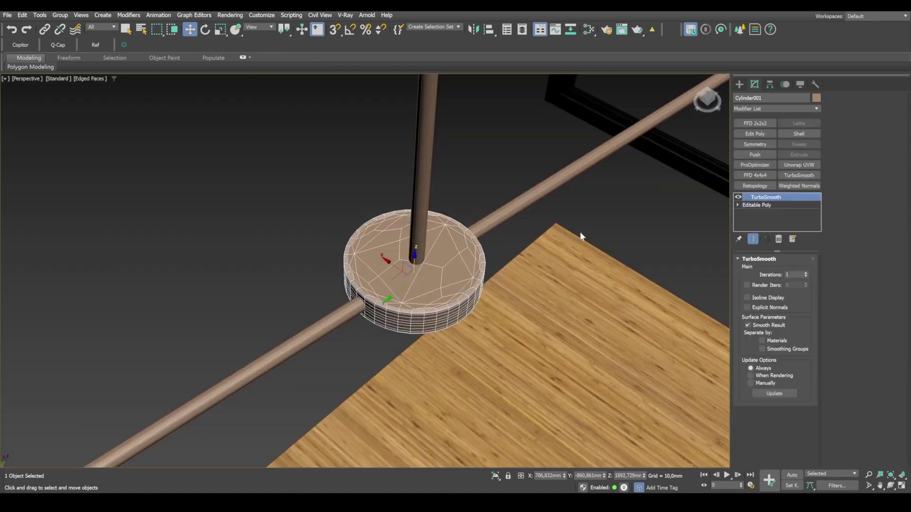
pyautogui.press('F4')
pyautogui.scroll(-4, 488, 301)
pyautogui.moveTo(488, 300)
pyautogui.keyDown('alt'); pyautogui.mouseDown(button='middle')
pyautogui.moveTo(476, 277)
pyautogui.moveTo(508, 315)
pyautogui.moveTo(508, 276)
pyautogui.mouseUp(button='middle'); pyautogui.keyUp('alt')
pyautogui.click(508, 314)
pyautogui.scroll(-5, 467, 301)
pyautogui.moveTo(507, 275); pyautogui.dragTo(464, 256, button='middle')
pyautogui.scroll(5, 325, 239)
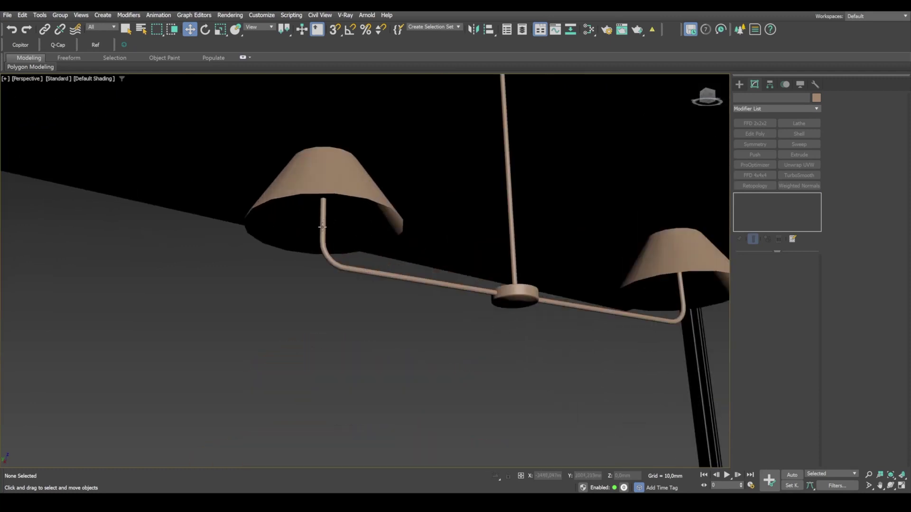
# Remove the TurboSmooth modifier from the central cylinder and compare the lamp in the camera view with the reference photo.
pyautogui.click(527, 294)
pyautogui.press('F4')
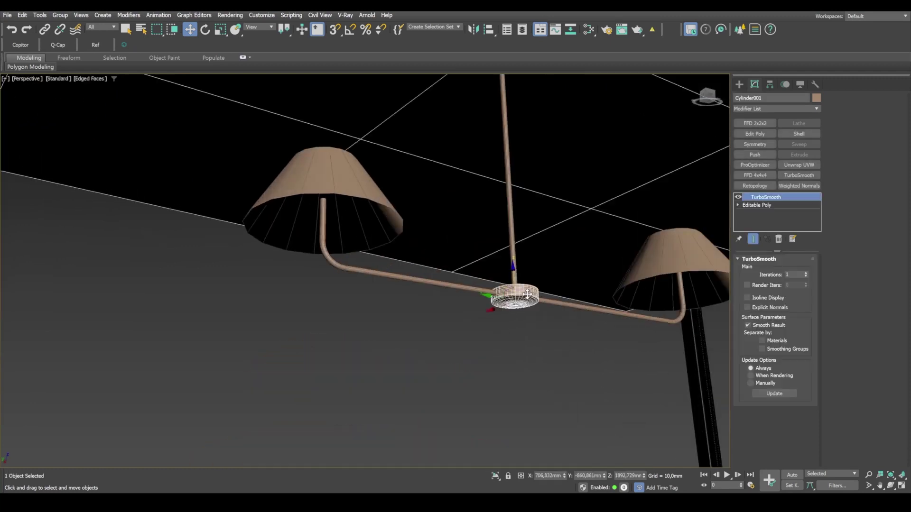
pyautogui.click(778, 239)
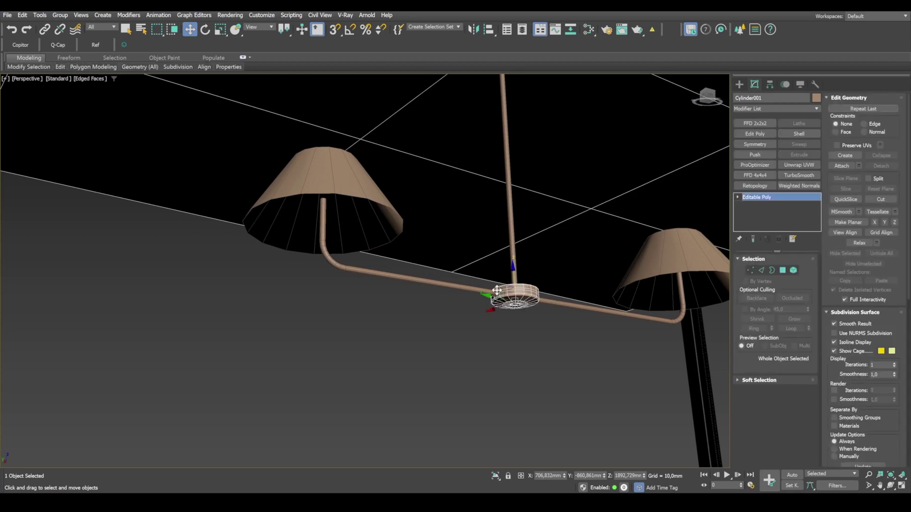
pyautogui.hotkey('alt', 'w')
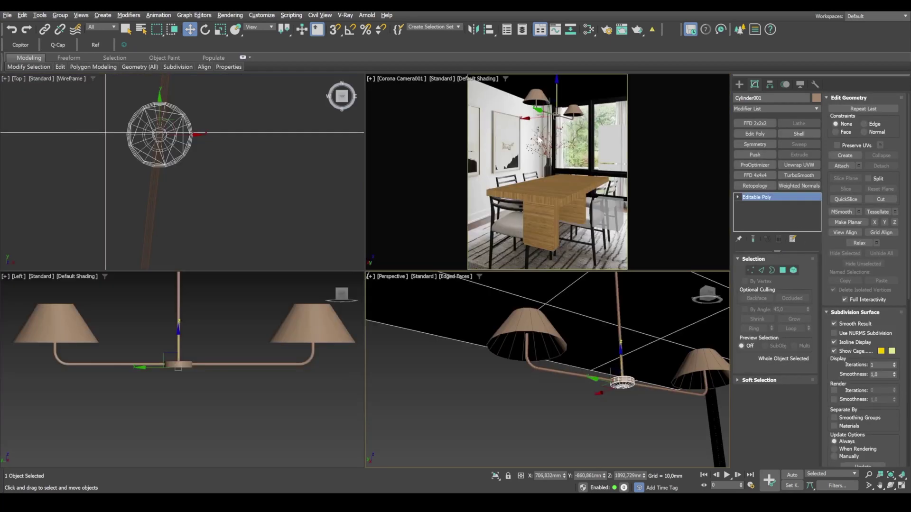
pyautogui.hotkey('alt', 'w')
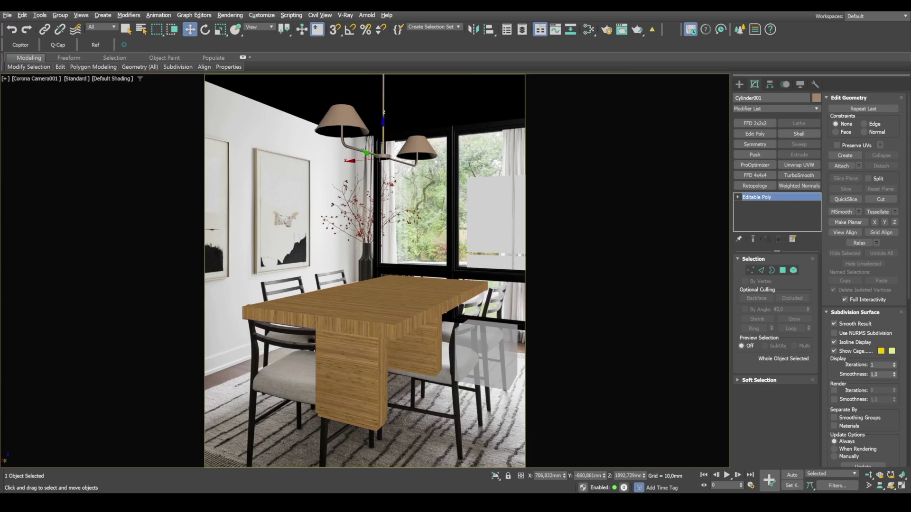
pyautogui.hotkey('alt', 'Tab')
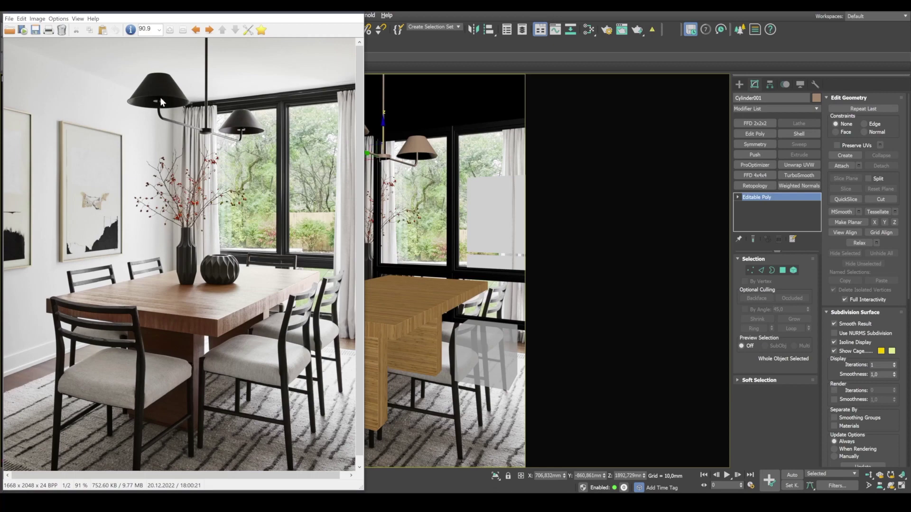
pyautogui.click(308, 12)
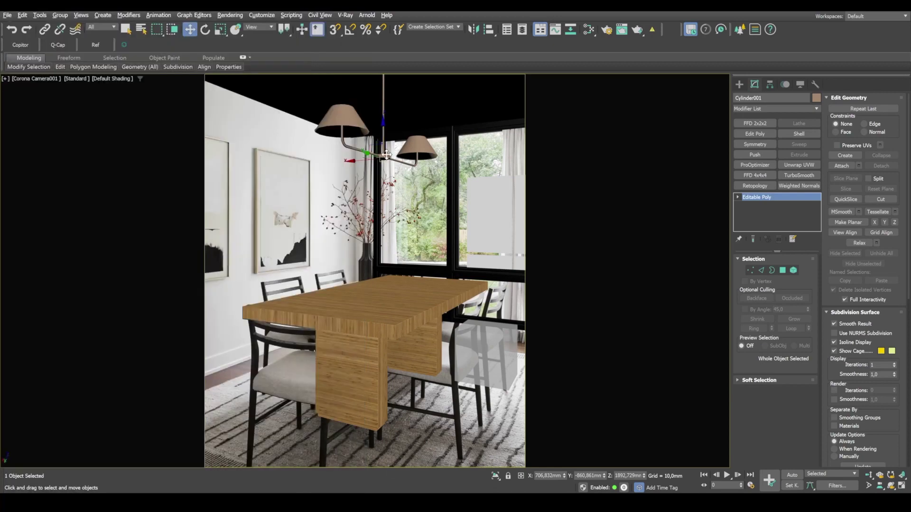
# Clone the central cylinder as one independent copy and move it along the arm to beneath the first shade.
pyautogui.hotkey('alt', 'w')
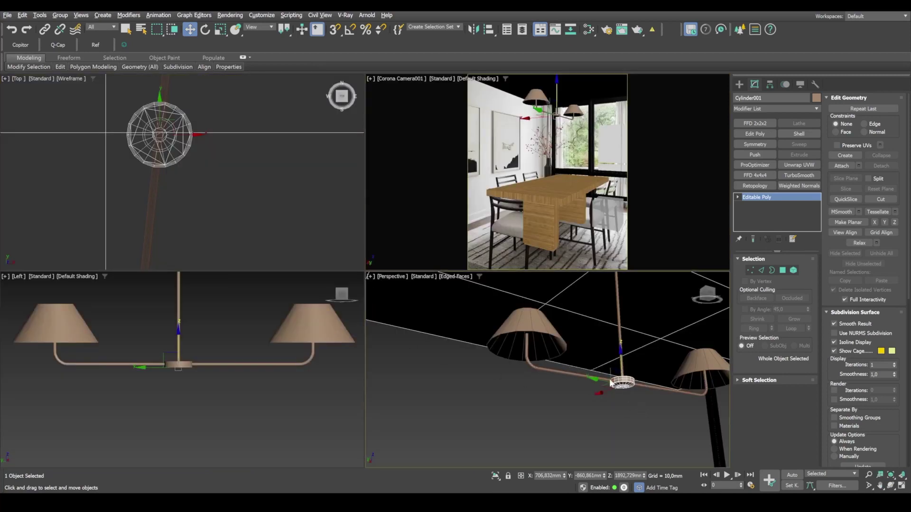
pyautogui.rightClick(642, 408)
pyautogui.hotkey('alt', 'w')
pyautogui.keyDown('shift'); pyautogui.moveTo(492, 299); pyautogui.dragTo(385, 274); pyautogui.keyUp('shift')
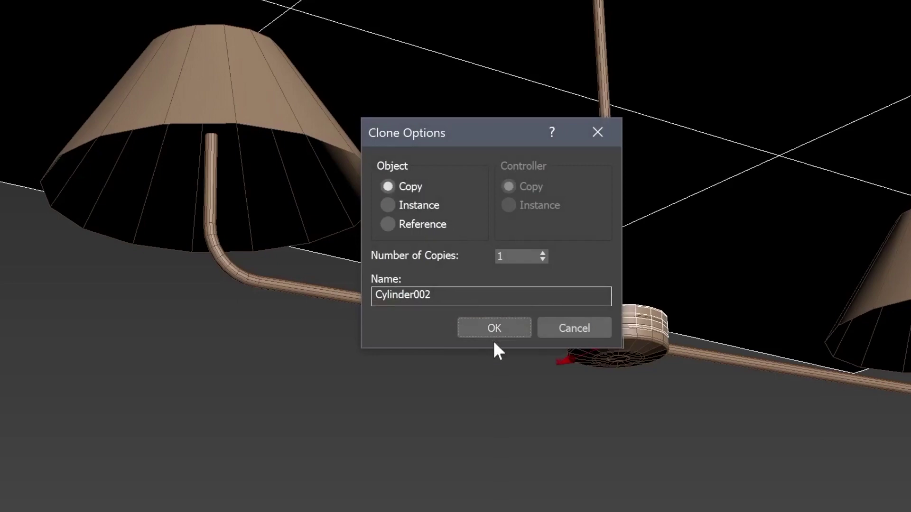
pyautogui.click(516, 332)
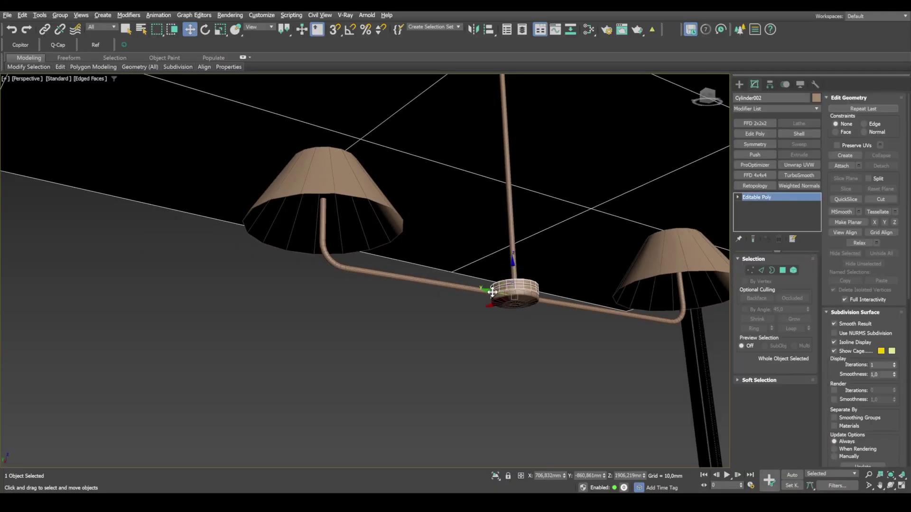
pyautogui.moveTo(489, 290); pyautogui.dragTo(306, 246)
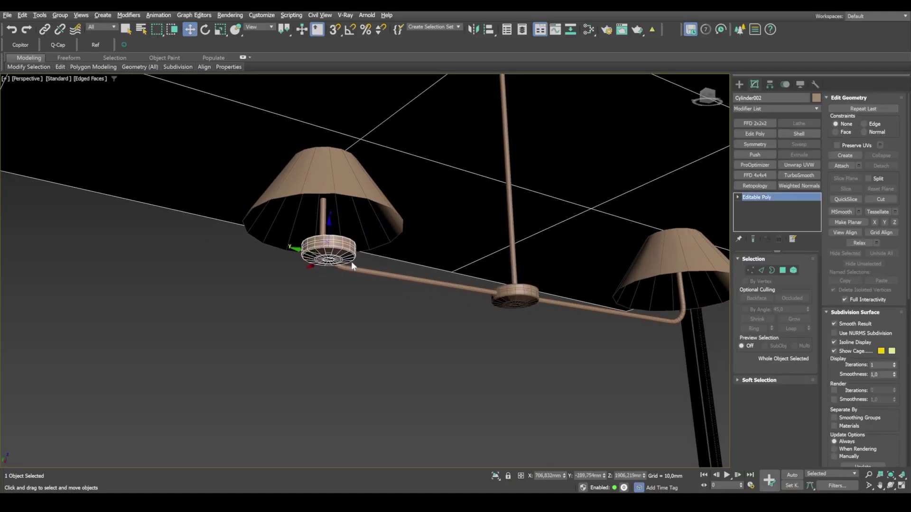
# Flip the cylinder copy upside down with angle snap and raise it to about 2001 mm, inside the first shade.
pyautogui.press('e')
pyautogui.moveTo(319, 285); pyautogui.dragTo(296, 219)
pyautogui.rightClick(296, 220)
pyautogui.press('a')
pyautogui.moveTo(311, 278); pyautogui.dragTo(334, 199)
pyautogui.press('w')
pyautogui.moveTo(314, 229); pyautogui.dragTo(300, 234)
# Centre the cylinder copy on the arm's vertical end in the top view, at about X 764.5 mm and Y -306.8 mm.
pyautogui.hotkey('alt', 'w')
pyautogui.middleClick(240, 175)
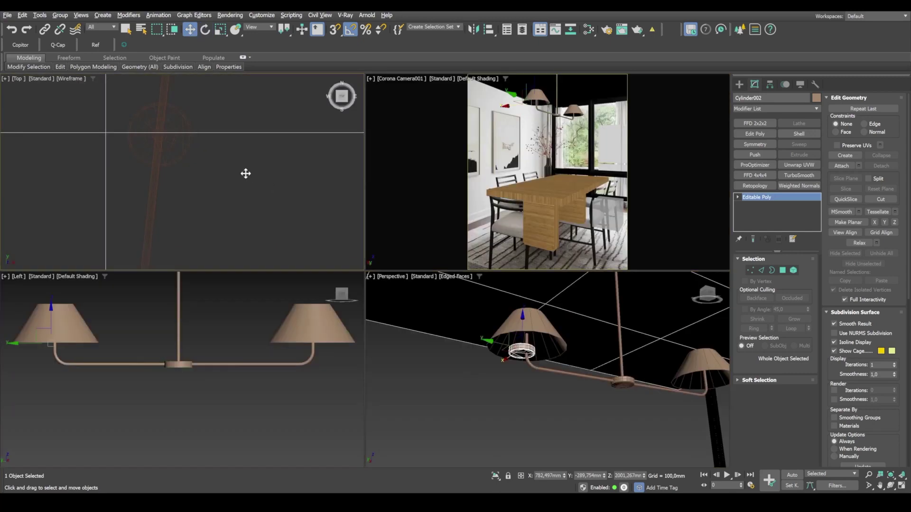
pyautogui.hotkey('alt', 'w')
pyautogui.scroll(-7, 307, 230)
pyautogui.moveTo(353, 238); pyautogui.dragTo(384, 224, button='middle')
pyautogui.scroll(2, 370, 215)
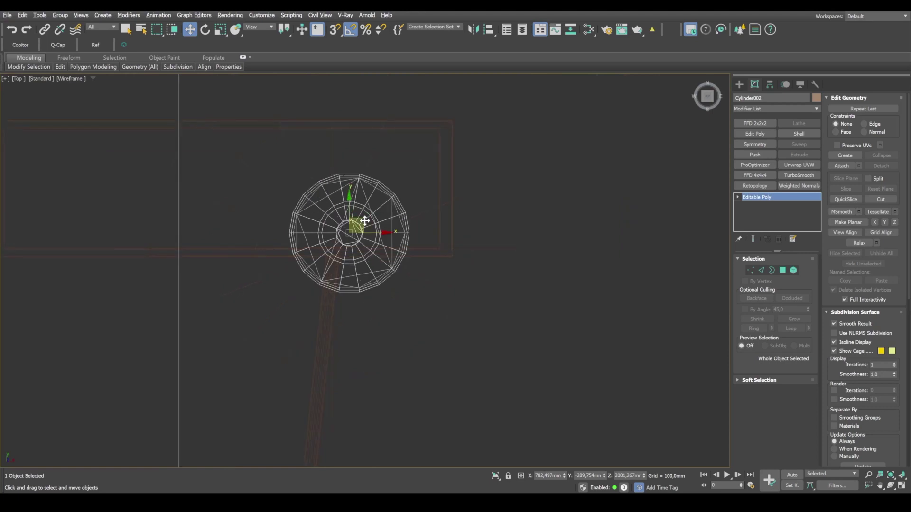
pyautogui.moveTo(365, 219); pyautogui.dragTo(342, 266)
# Adjust the cylinder copy's scale to about 99% across and 72% high, and make the first shade see-through.
pyautogui.press('r')
pyautogui.hotkey('alt', 'w')
pyautogui.rightClick(530, 222)
pyautogui.hotkey('alt', 'w')
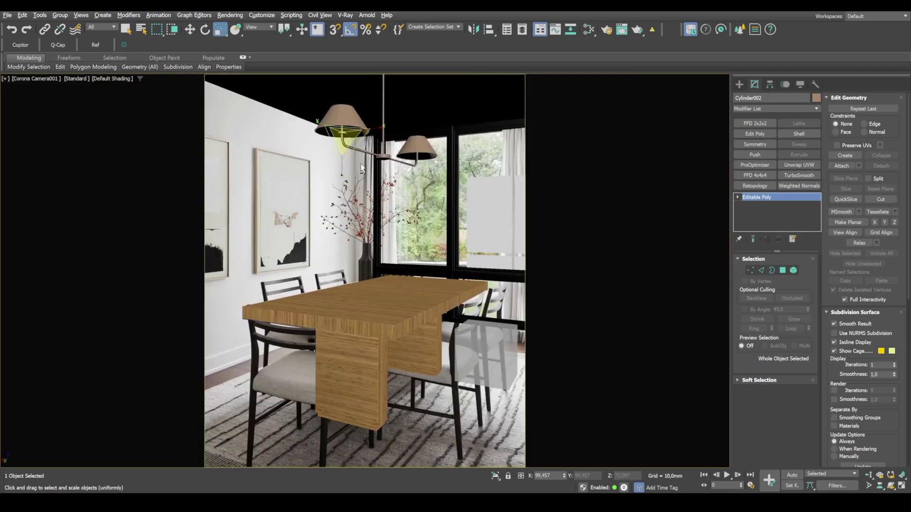
pyautogui.hotkey('alt', 'w')
pyautogui.hotkey('alt', 'w')
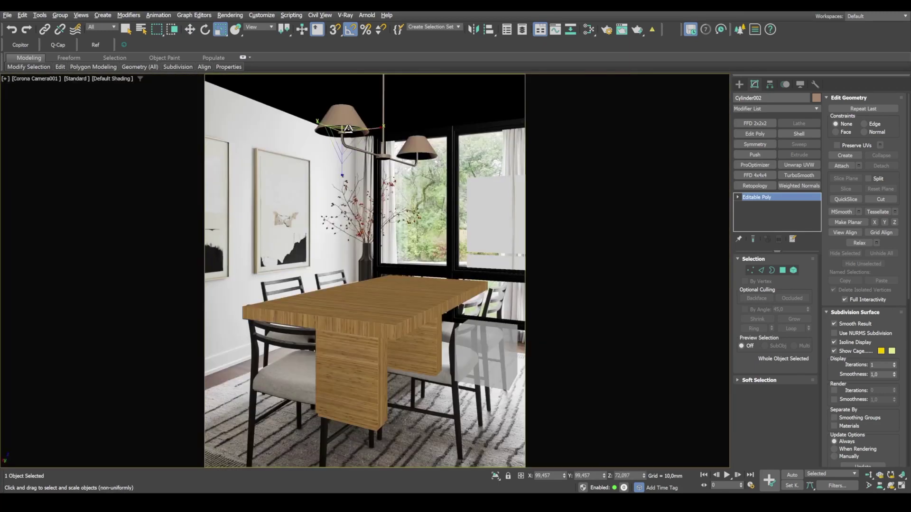
pyautogui.click(361, 121)
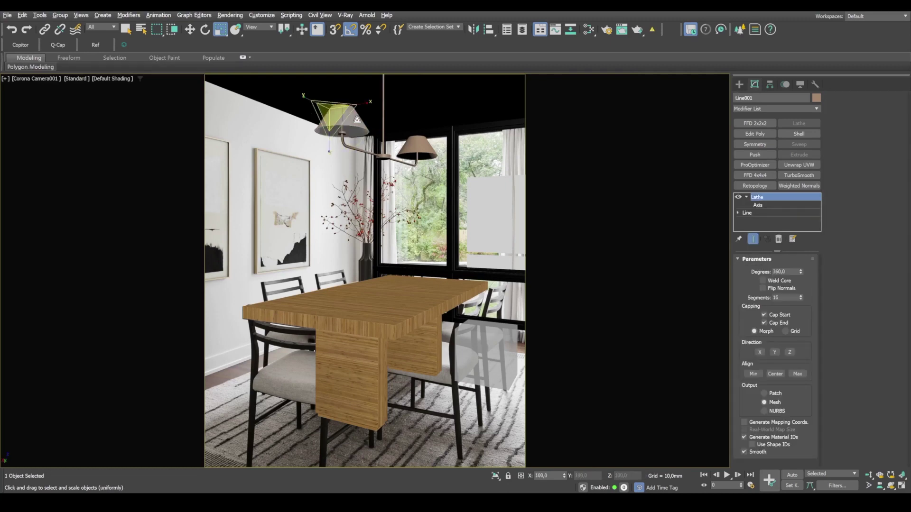
pyautogui.click(343, 133)
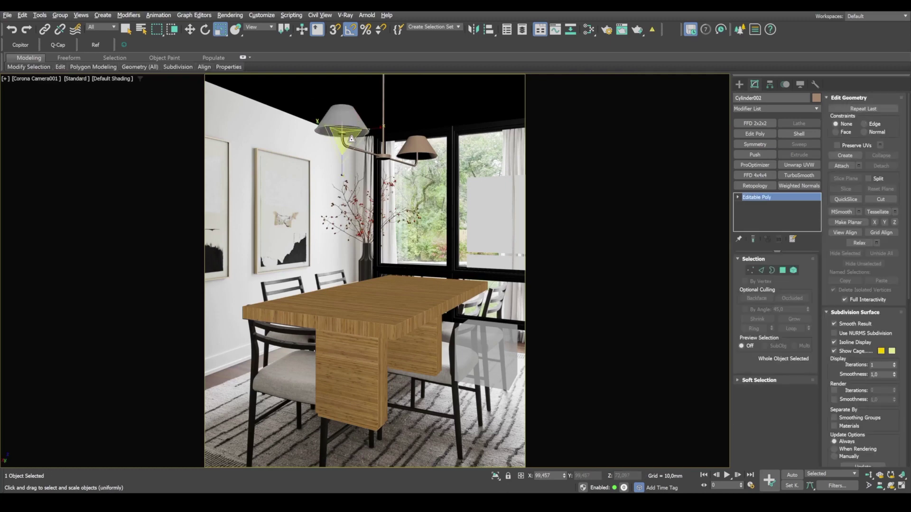
# Raise the cylinder copy to about 2009 mm and rescale it to about 120% across and 71% high.
pyautogui.press('w')
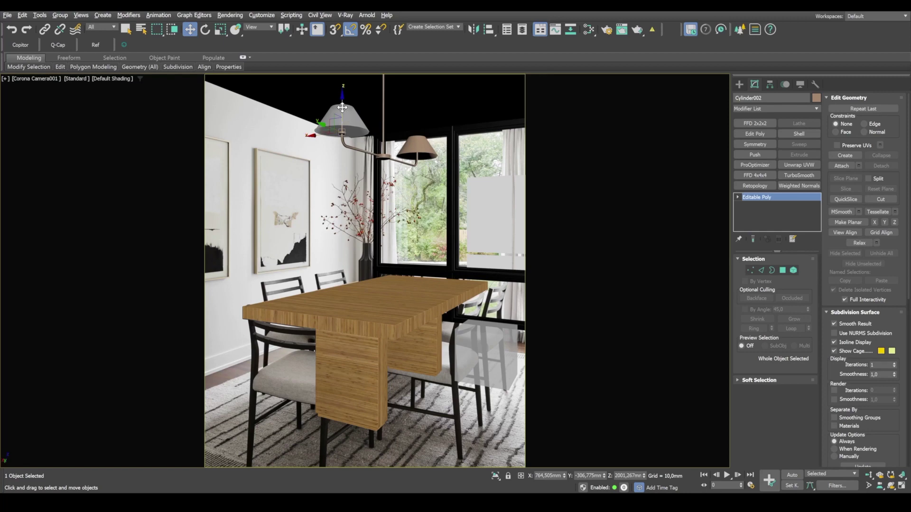
pyautogui.press('F4')
pyautogui.moveTo(345, 110); pyautogui.dragTo(349, 105)
pyautogui.press('r')
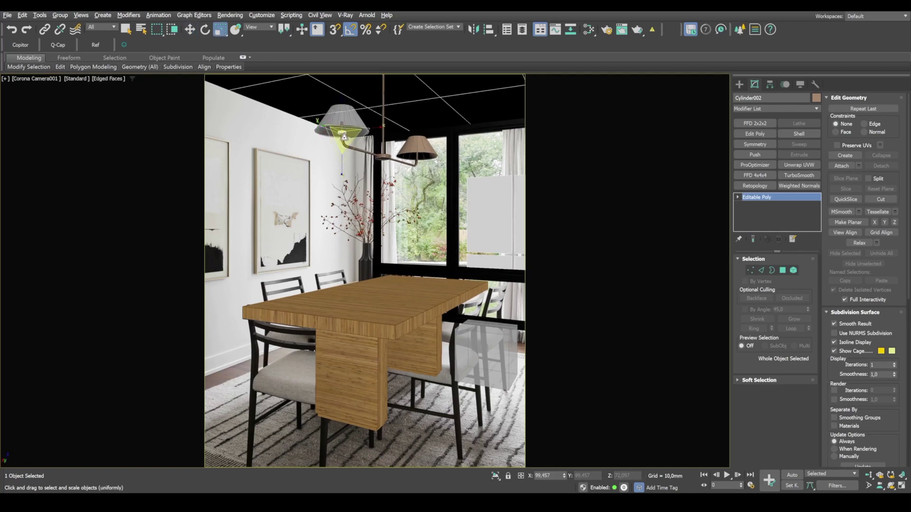
pyautogui.press('w')
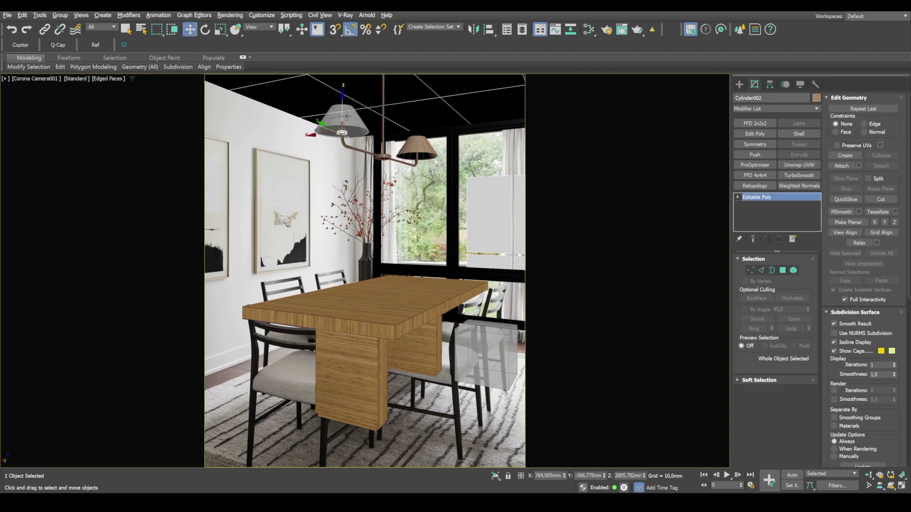
pyautogui.moveTo(342, 113); pyautogui.dragTo(341, 111)
pyautogui.press('r')
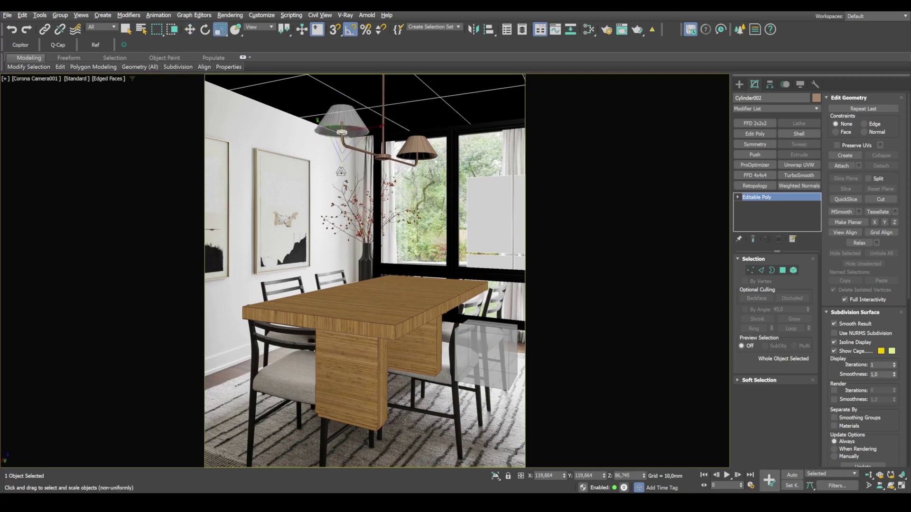
pyautogui.press('r')
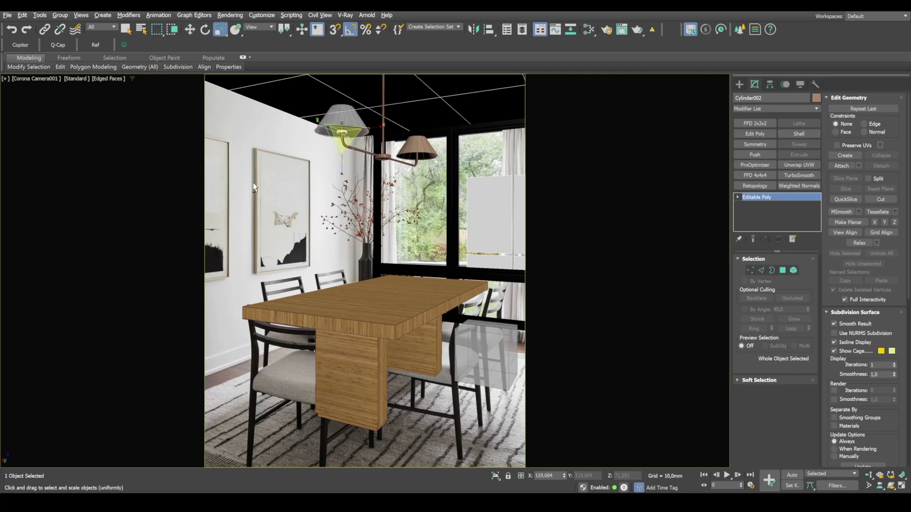
# Check the reference photo and clone the small cylinder onto the arm's opposite vertical end in the top view.
pyautogui.hotkey('alt', 'w')
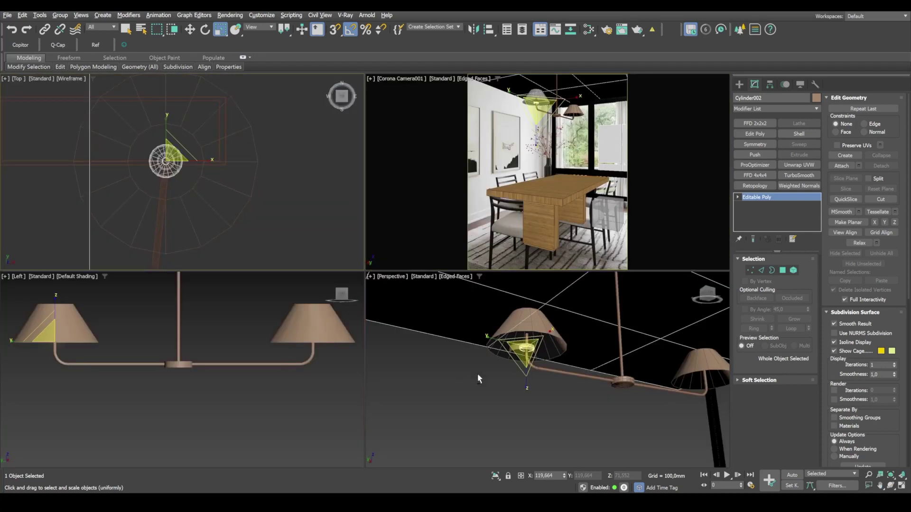
pyautogui.hotkey('alt', 'Tab')
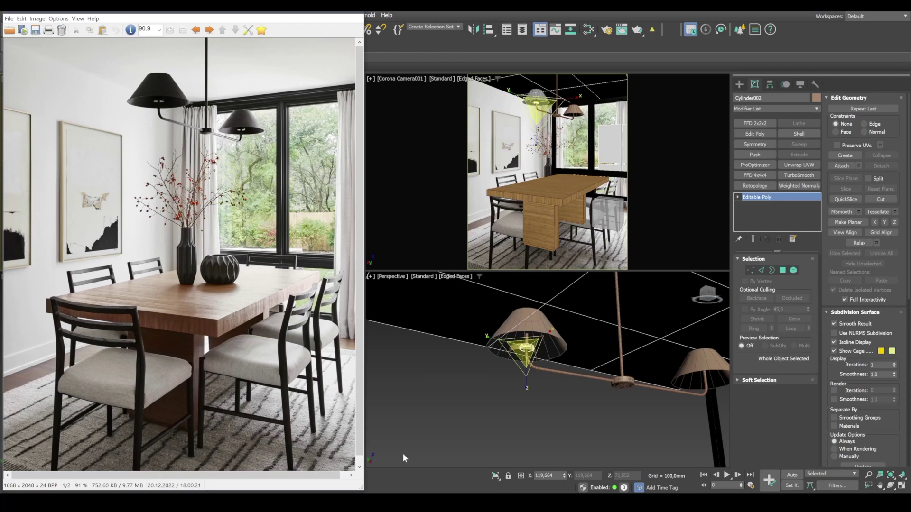
pyautogui.click(426, 502)
pyautogui.hotkey('alt', 'w')
pyautogui.scroll(-6, 291, 192)
pyautogui.moveTo(327, 229); pyautogui.dragTo(392, 199, button='middle')
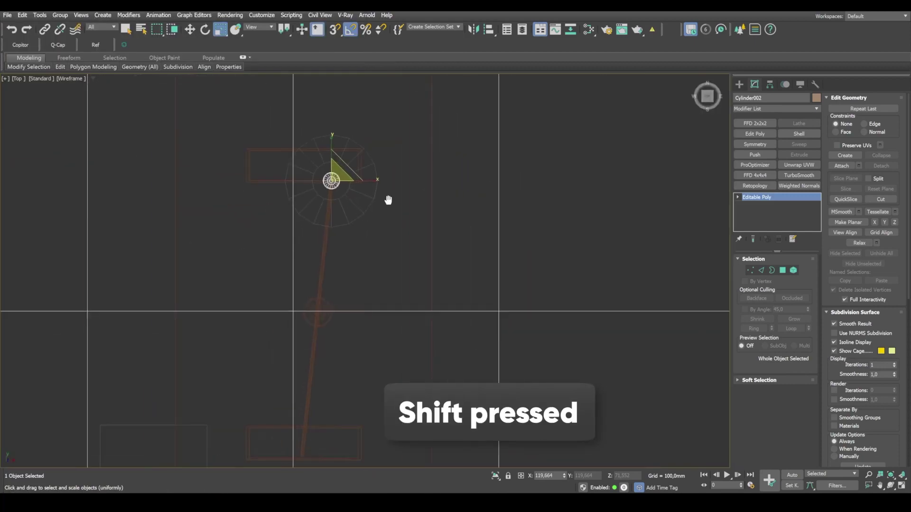
pyautogui.scroll(-4, 392, 198)
pyautogui.press('w')
pyautogui.keyDown('shift'); pyautogui.moveTo(393, 169); pyautogui.dragTo(389, 257); pyautogui.keyUp('shift')
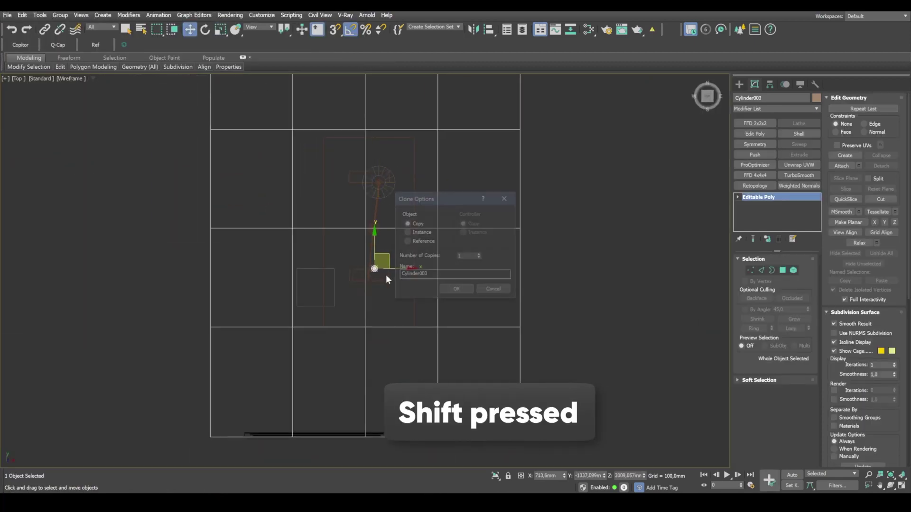
pyautogui.click(456, 290)
pyautogui.scroll(5, 378, 268)
pyautogui.moveTo(376, 239); pyautogui.dragTo(341, 297)
# Examine how both small cylinders sit on the arm ends inside the shades from several perspective angles.
pyautogui.hotkey('alt', 'w')
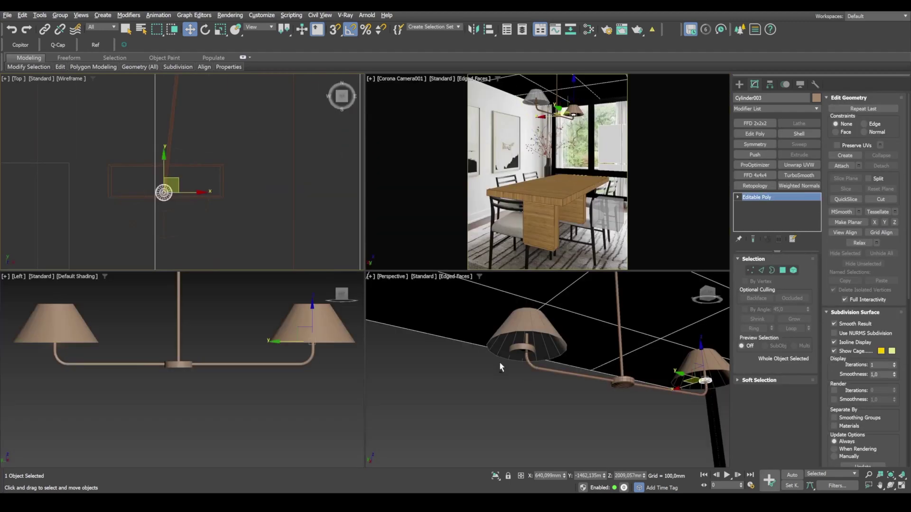
pyautogui.middleClick(595, 386)
pyautogui.hotkey('alt', 'w')
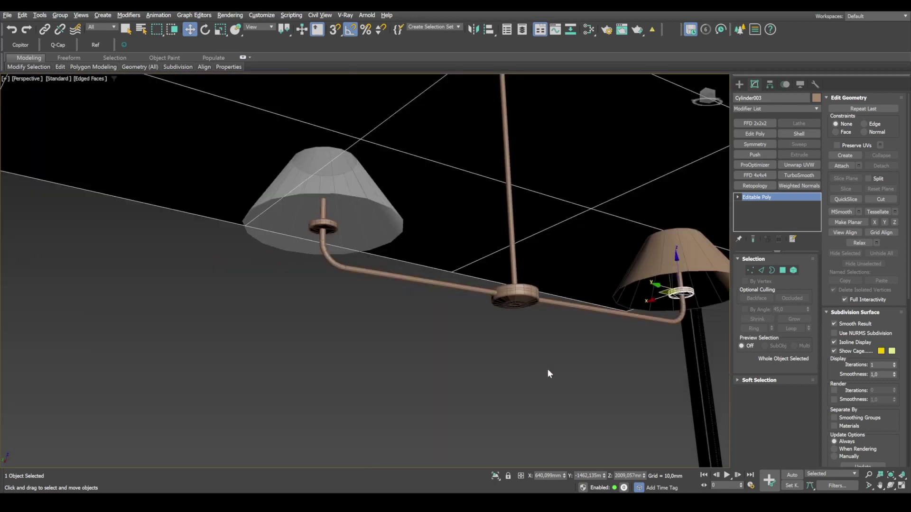
pyautogui.keyDown('alt'); pyautogui.moveTo(549, 366); pyautogui.dragTo(495, 275, button='middle'); pyautogui.keyUp('alt')
pyautogui.scroll(4, 507, 190)
pyautogui.scroll(-3, 507, 188)
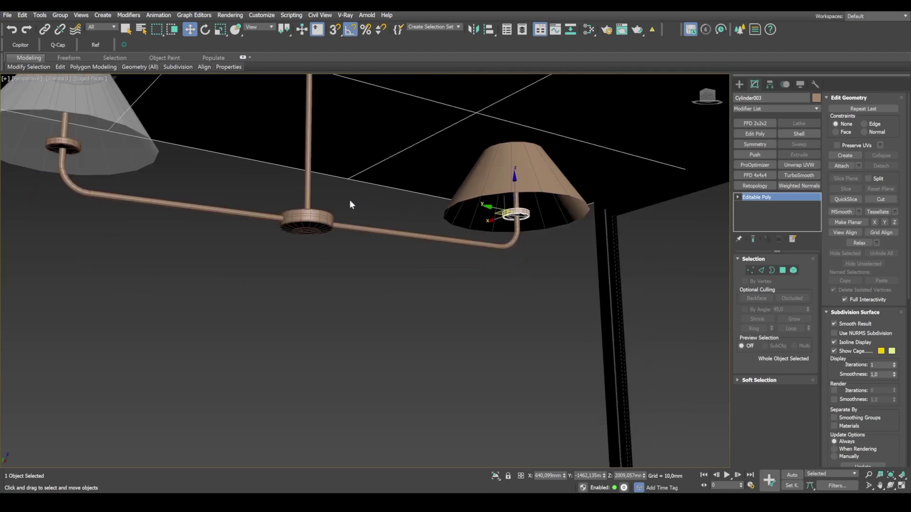
pyautogui.moveTo(390, 201)
pyautogui.keyDown('alt'); pyautogui.mouseDown(button='middle')
pyautogui.moveTo(489, 212)
pyautogui.moveTo(491, 246)
pyautogui.moveTo(548, 187)
pyautogui.moveTo(529, 205)
pyautogui.moveTo(387, 197)
pyautogui.moveTo(392, 216)
pyautogui.mouseUp(button='middle'); pyautogui.keyUp('alt')
pyautogui.scroll(-3, 535, 198)
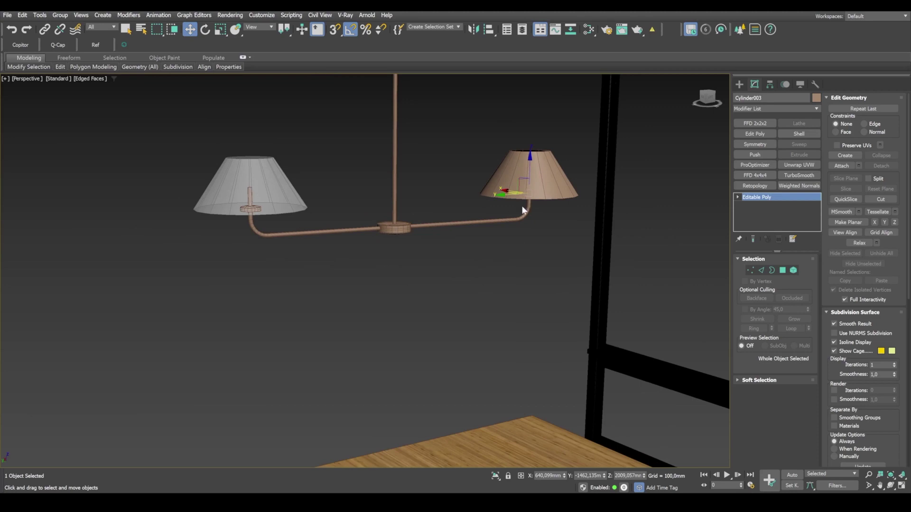
# Convert the second, opaque lampshade to Editable Poly and attach the see-through shade to it.
pyautogui.click(571, 190)
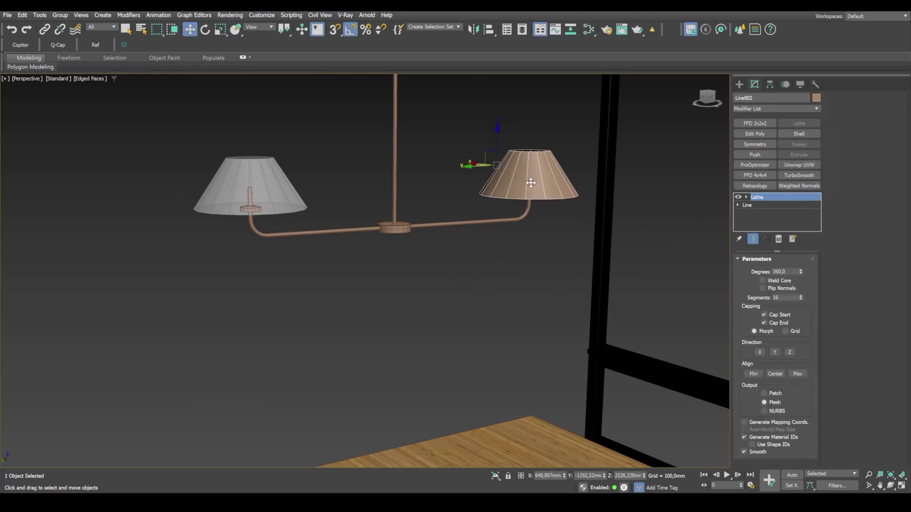
pyautogui.rightClick(542, 180)
pyautogui.moveTo(611, 309)
pyautogui.click(664, 318)
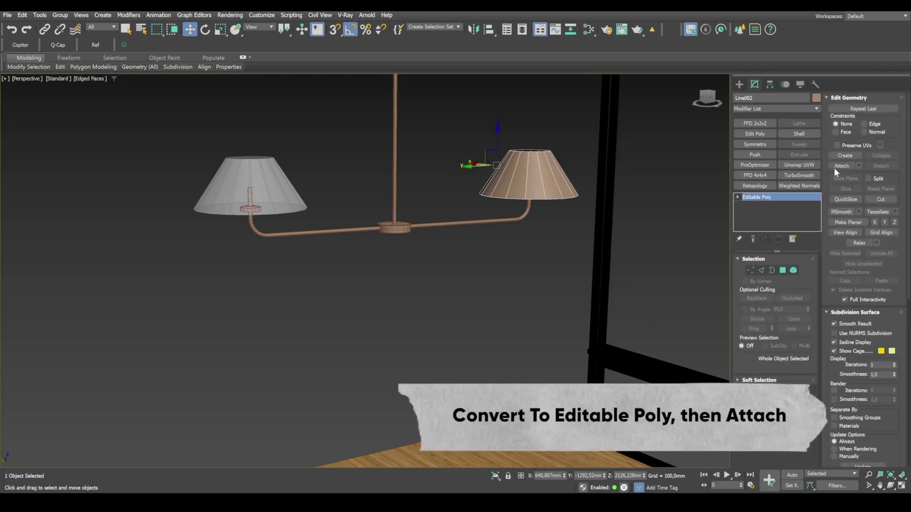
pyautogui.click(841, 165)
pyautogui.click(281, 192)
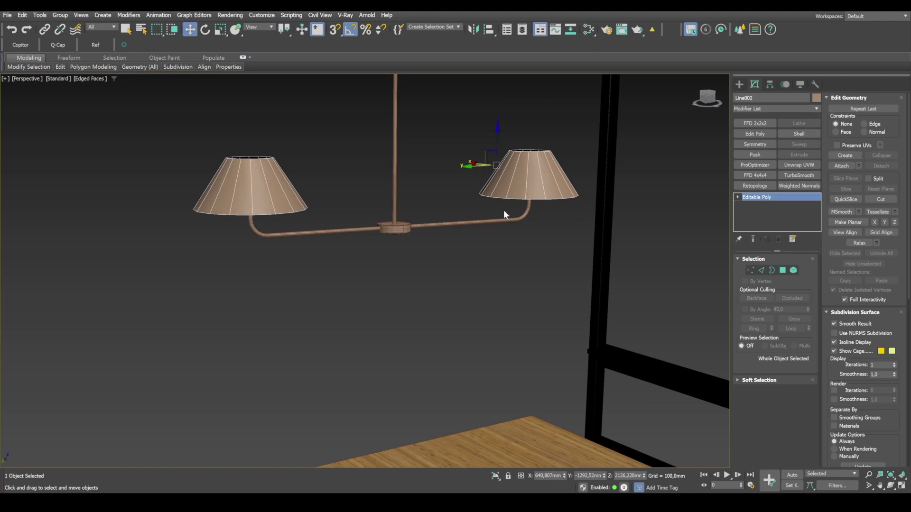
# Select all the elements of the combined lampshade object at Element level.
pyautogui.keyDown('alt'); pyautogui.moveTo(543, 254); pyautogui.dragTo(546, 230, button='middle'); pyautogui.keyUp('alt')
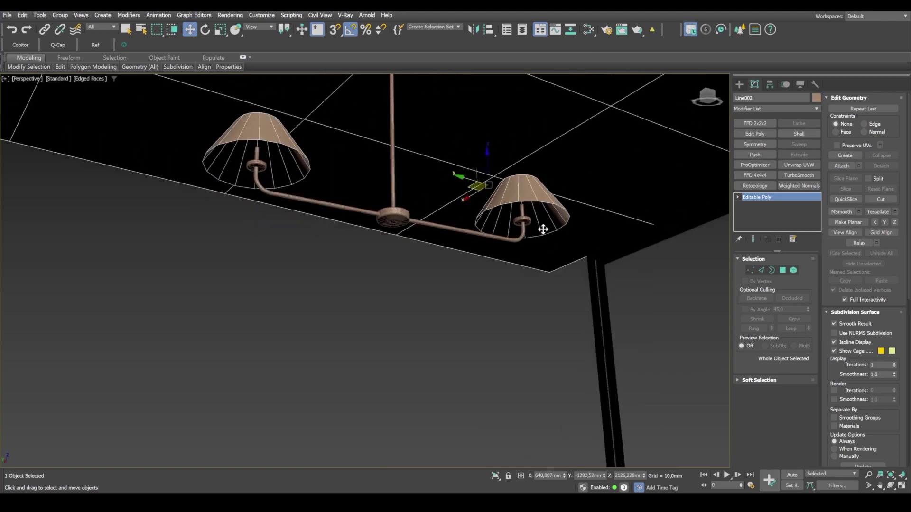
pyautogui.click(792, 269)
pyautogui.click(559, 209)
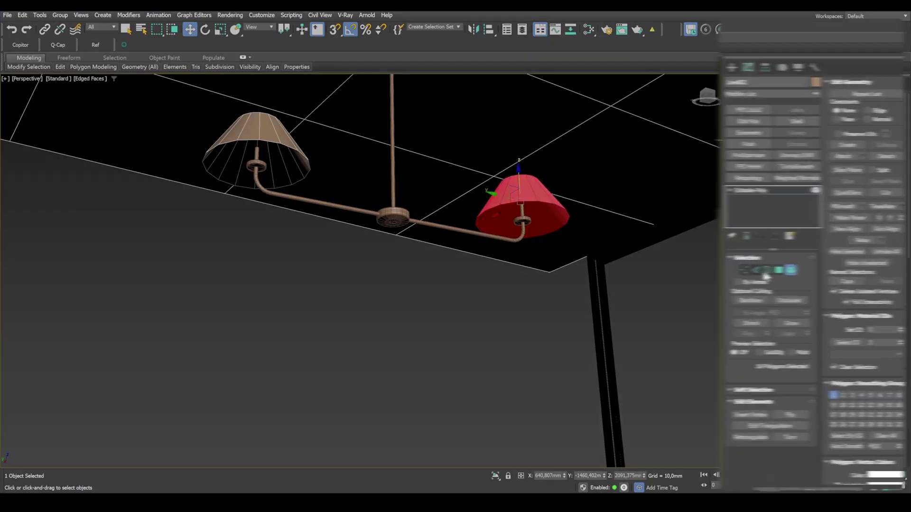
pyautogui.hotkey('ctrl', 'a')
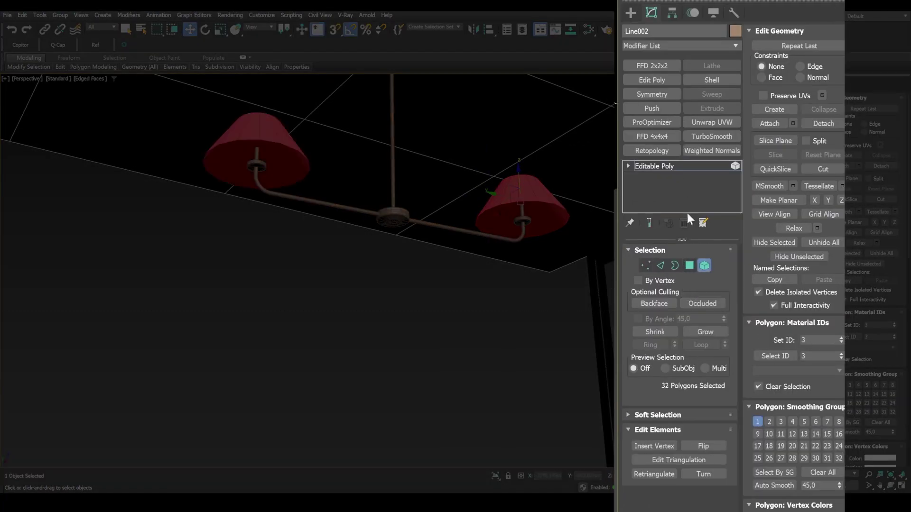
# Apply a Shell modifier with a 1 mm outer amount to the lampshades and convert them to Editable Poly.
pyautogui.click(735, 46)
pyautogui.moveTo(736, 92); pyautogui.dragTo(709, 297)
pyautogui.click(643, 393)
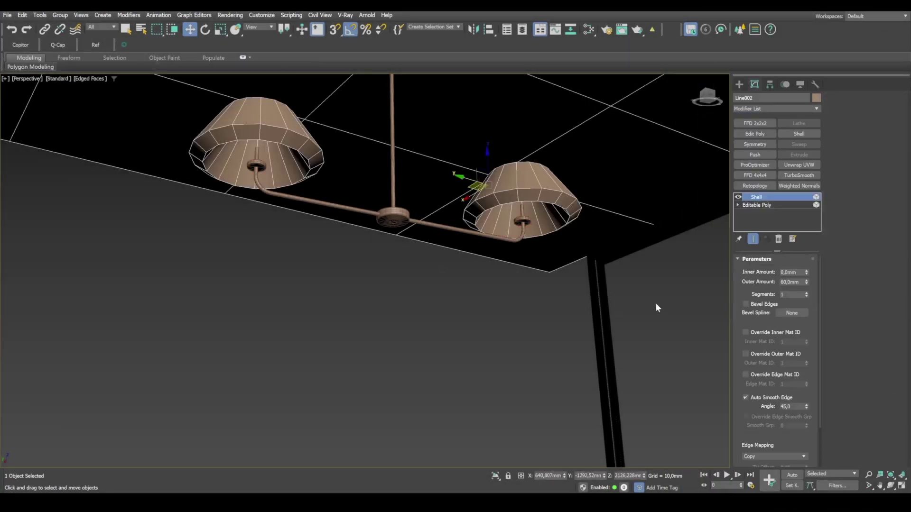
pyautogui.click(805, 283)
pyautogui.write('1')
pyautogui.press('Return')
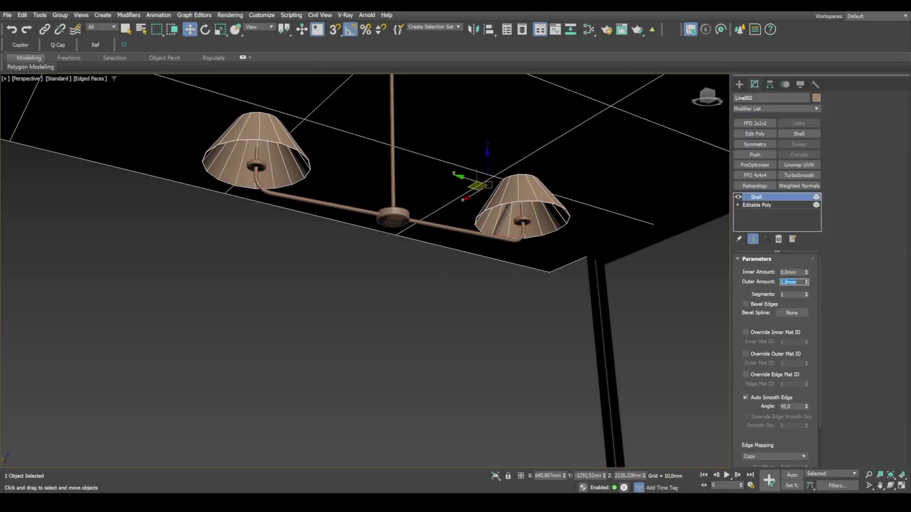
pyautogui.rightClick(541, 203)
pyautogui.moveTo(622, 328)
pyautogui.click(664, 332)
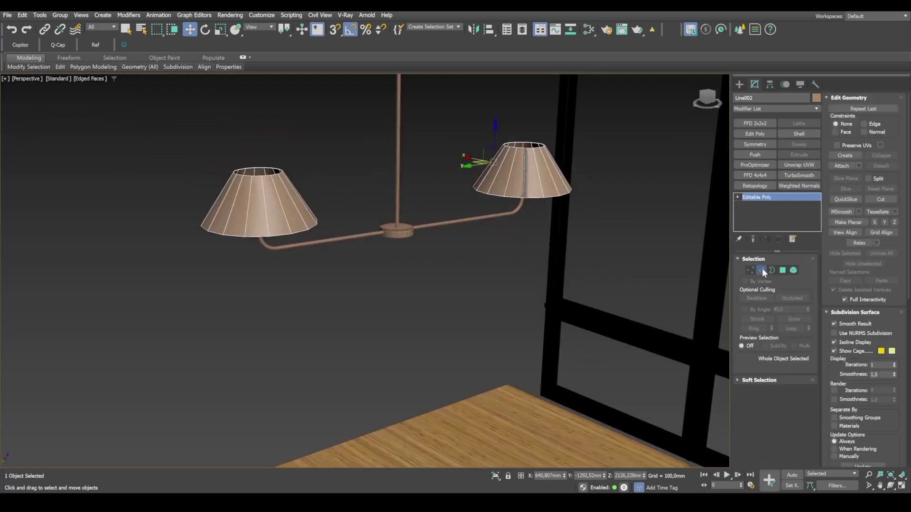
# Select the vertical edges around both lampshades and connect them with 4 segments.
pyautogui.click(761, 270)
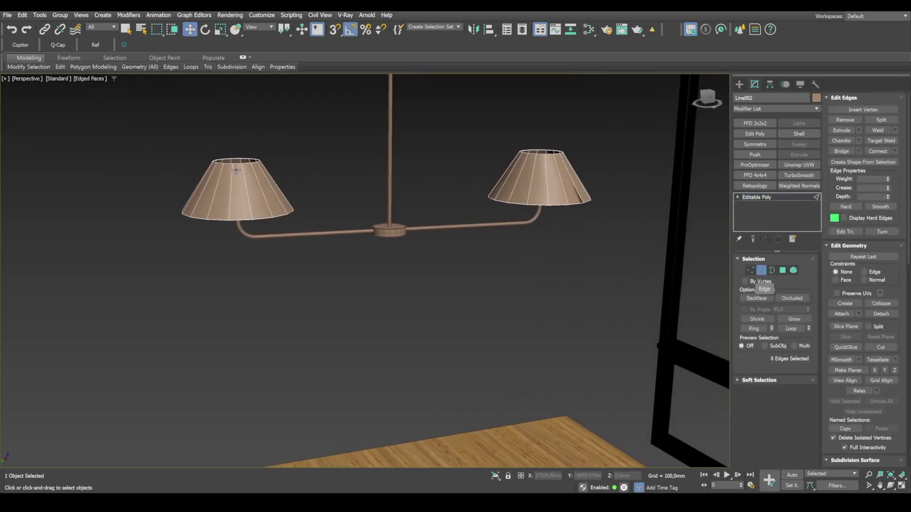
pyautogui.moveTo(108, 186); pyautogui.dragTo(635, 182)
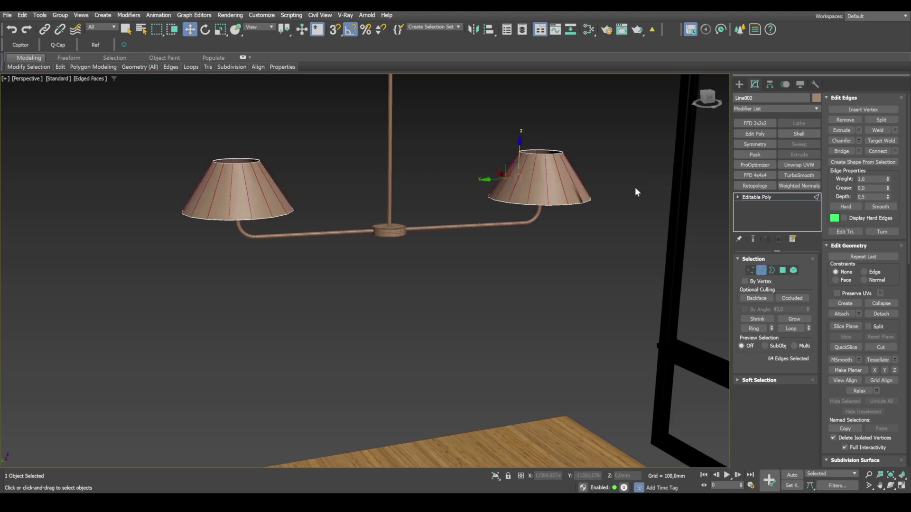
pyautogui.click(895, 151)
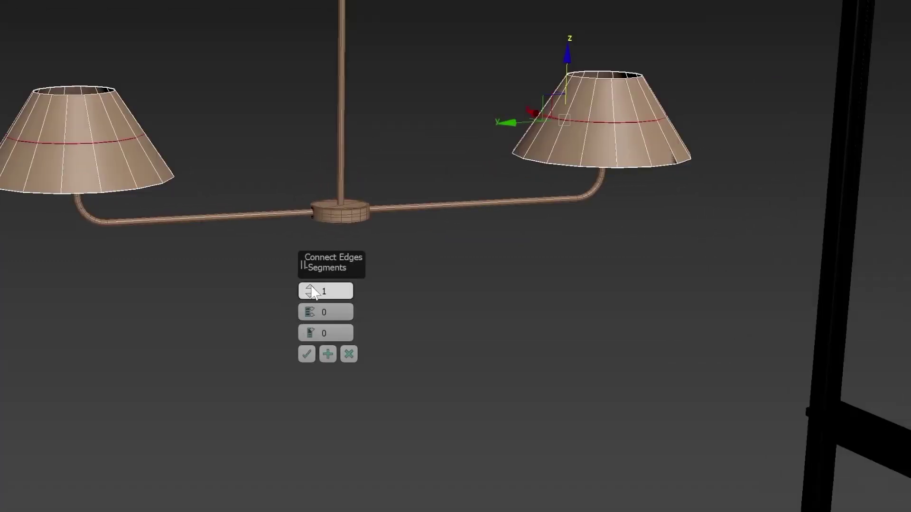
pyautogui.click(311, 288)
pyautogui.click(309, 288)
pyautogui.click(309, 287)
# Spread the connecting loops towards the shades' upper and lower rims with a pinch of about 90 and accept them.
pyautogui.moveTo(309, 309); pyautogui.dragTo(362, 169)
pyautogui.scroll(6, 618, 161)
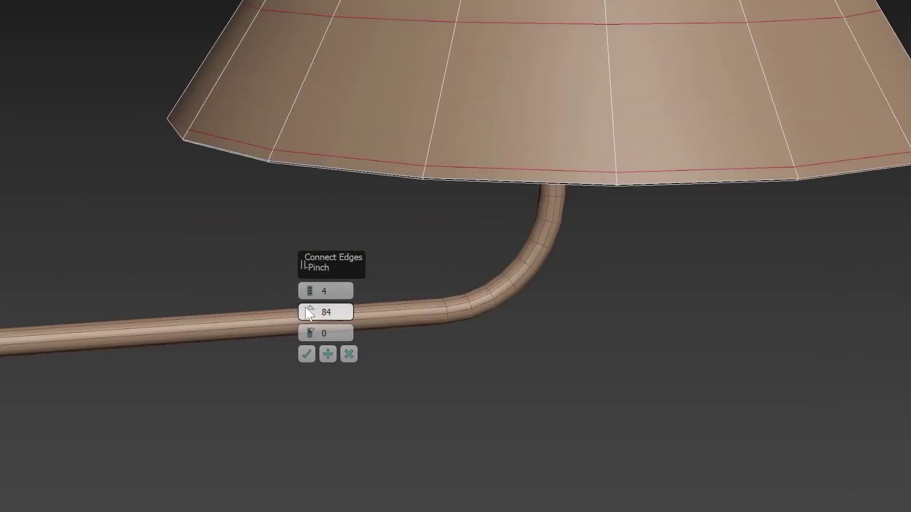
pyautogui.moveTo(306, 307); pyautogui.dragTo(318, 293)
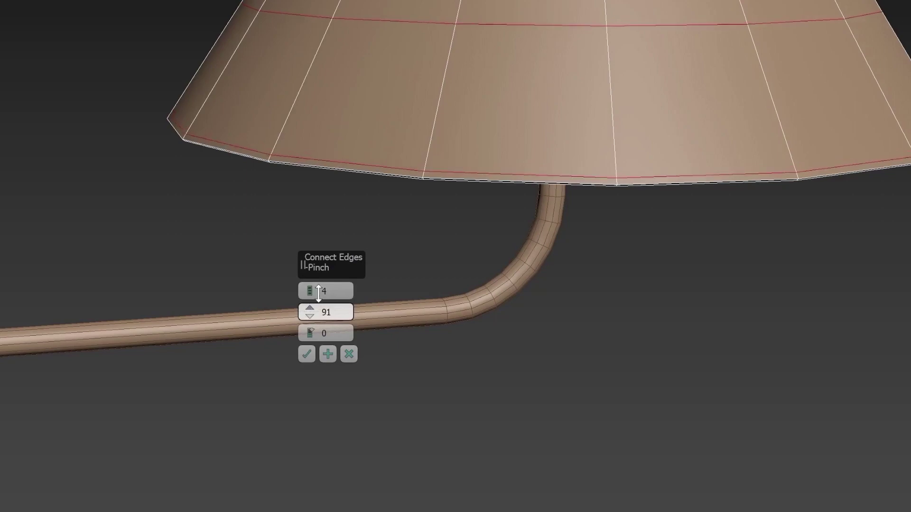
pyautogui.click(306, 354)
pyautogui.scroll(-3, 434, 286)
pyautogui.keyDown('alt'); pyautogui.moveTo(459, 307); pyautogui.dragTo(628, 304, button='middle'); pyautogui.keyUp('alt')
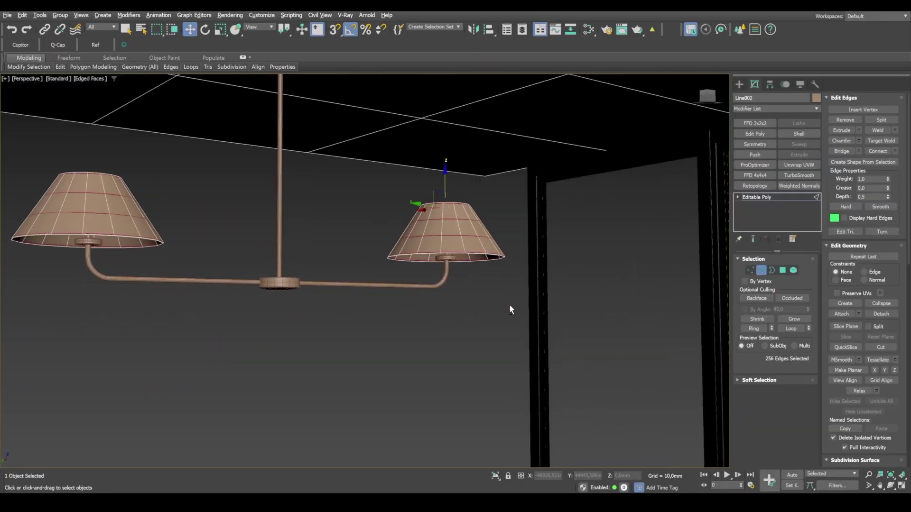
# Apply TurboSmooth to the lampshades and check the smoothed surfaces from below without edge lines.
pyautogui.click(758, 270)
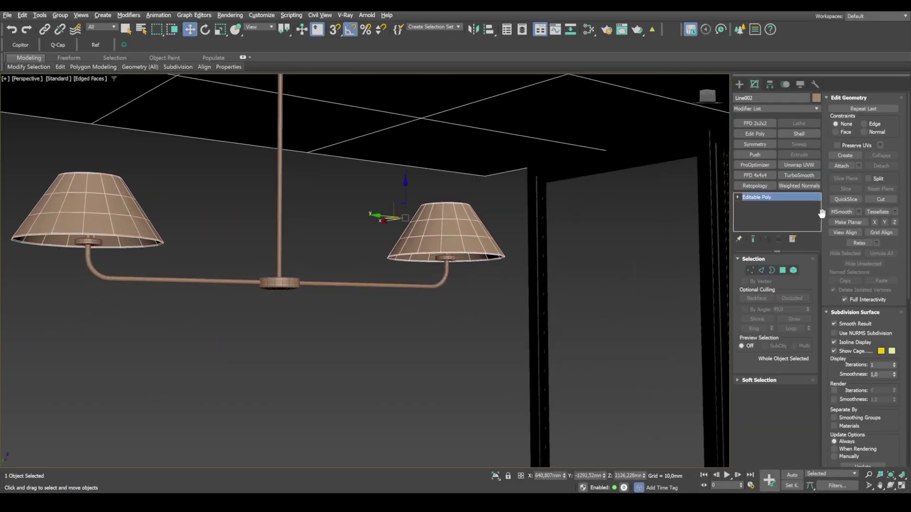
pyautogui.click(799, 175)
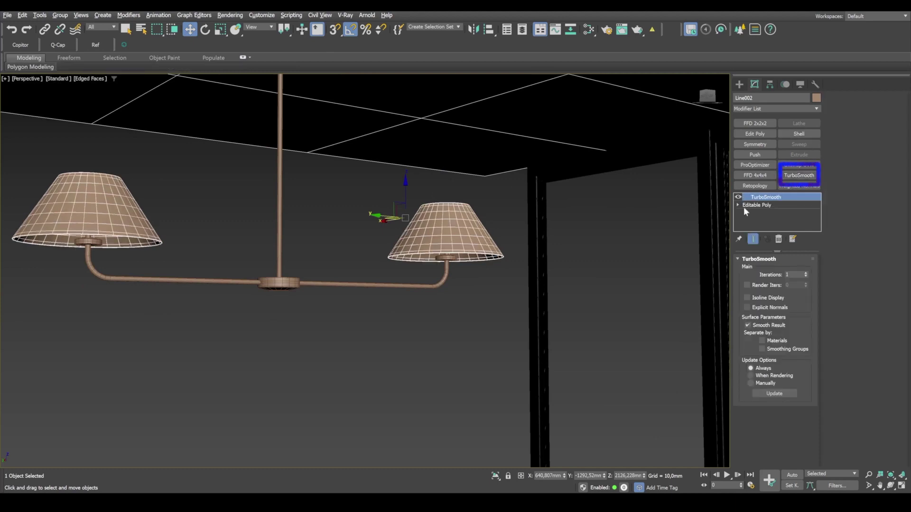
pyautogui.click(392, 350)
pyautogui.press('F4')
pyautogui.moveTo(311, 331)
pyautogui.keyDown('alt'); pyautogui.mouseDown(button='middle')
pyautogui.moveTo(358, 328)
pyautogui.moveTo(363, 302)
pyautogui.mouseUp(button='middle'); pyautogui.keyUp('alt')
pyautogui.scroll(-5, 358, 325)
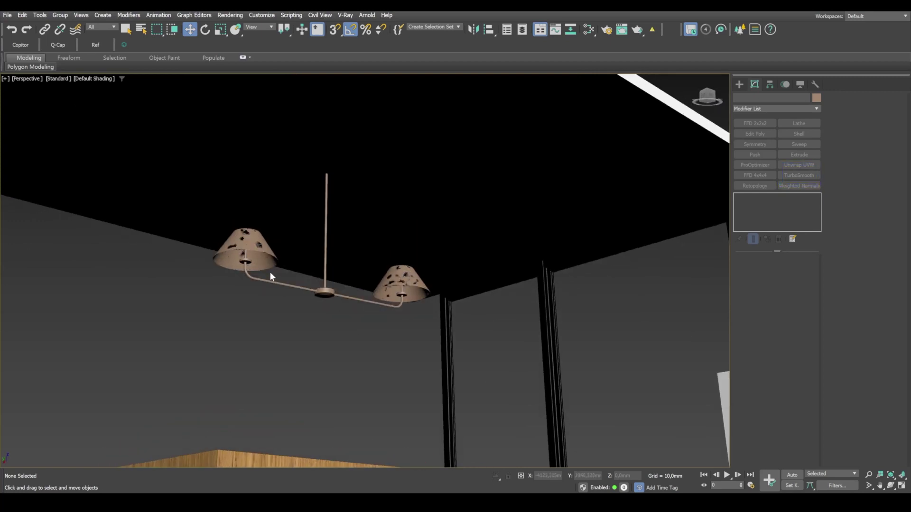
pyautogui.scroll(6, 269, 272)
pyautogui.scroll(-5, 268, 237)
pyautogui.click(240, 177)
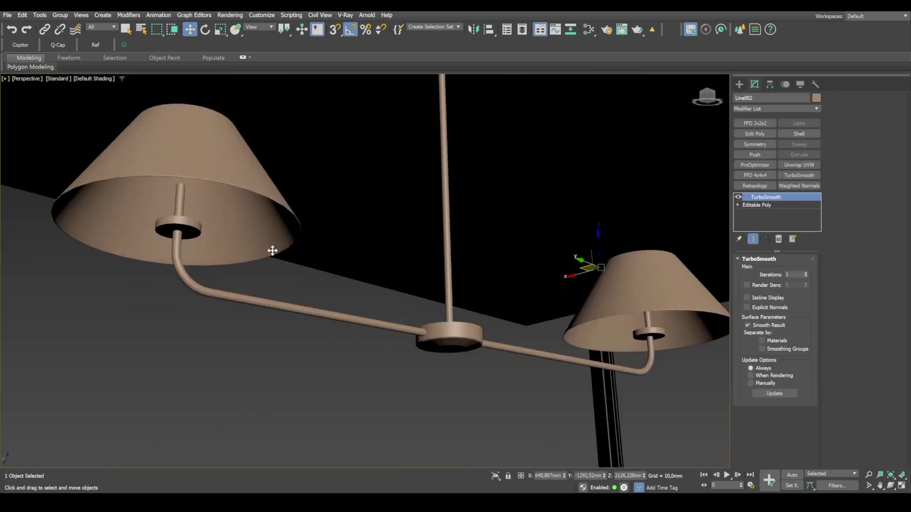
# Compare the lampshades with the pendant lamp in the reference photo.
pyautogui.hotkey('alt', 'w')
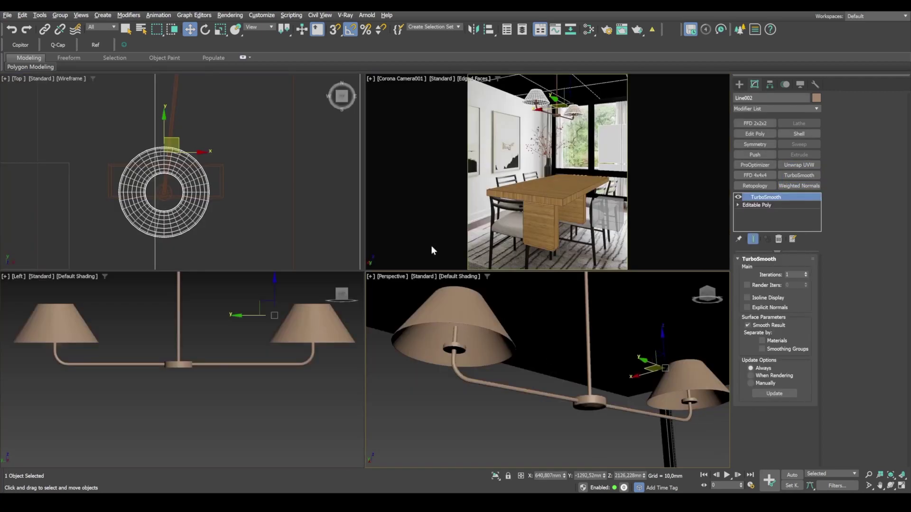
pyautogui.hotkey('alt', 'Tab')
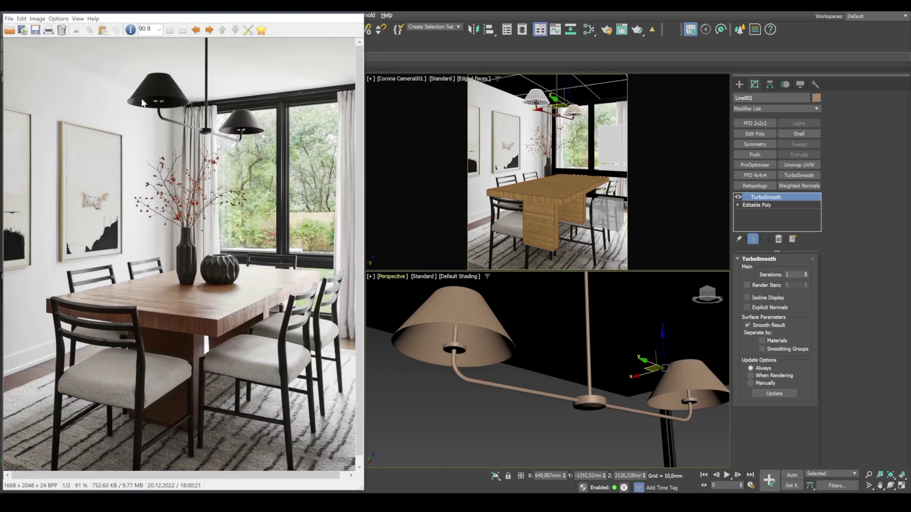
pyautogui.click(322, 16)
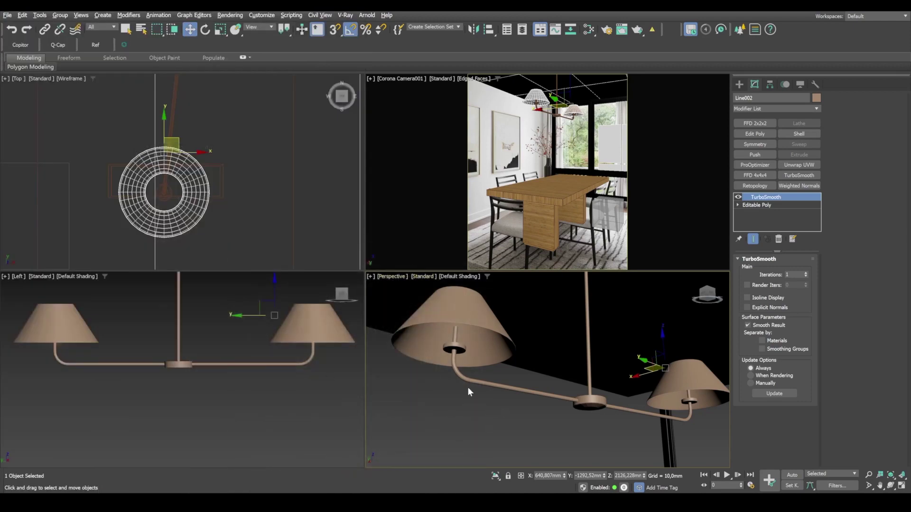
pyautogui.hotkey('alt', 'w')
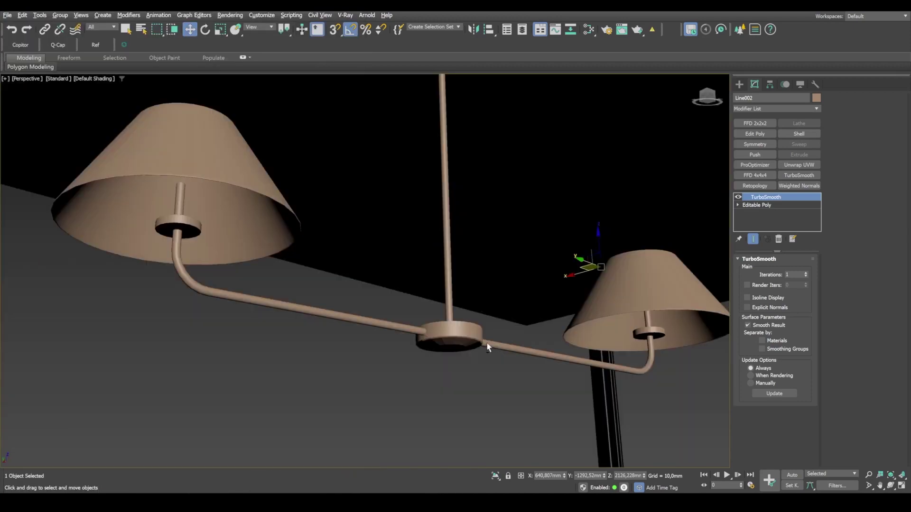
# Remove TurboSmooth from the lampshades and select the vertical edges in the lower band of both shades.
pyautogui.click(778, 239)
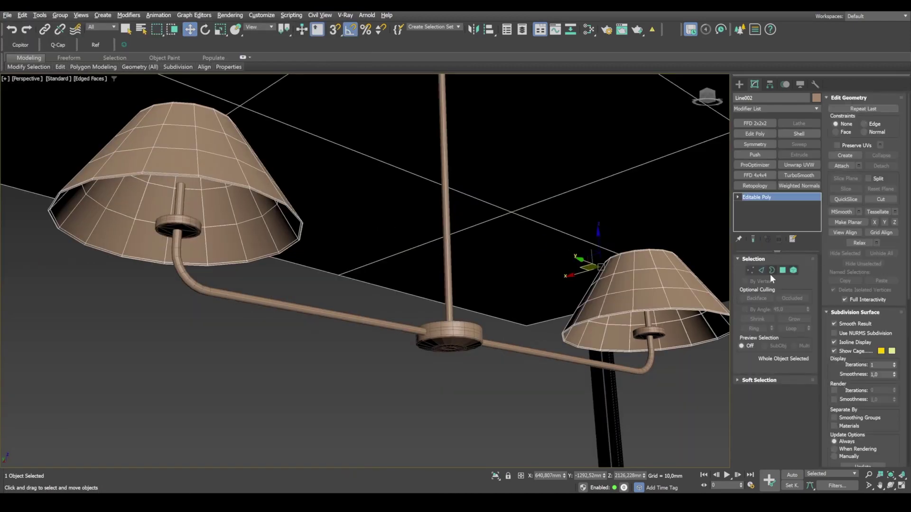
pyautogui.click(761, 271)
pyautogui.scroll(-6, 580, 269)
pyautogui.keyDown('alt'); pyautogui.moveTo(579, 275); pyautogui.dragTo(461, 228, button='middle'); pyautogui.keyUp('alt')
pyautogui.scroll(3, 461, 229)
pyautogui.moveTo(263, 223); pyautogui.dragTo(208, 185, button='middle')
pyautogui.scroll(3, 208, 186)
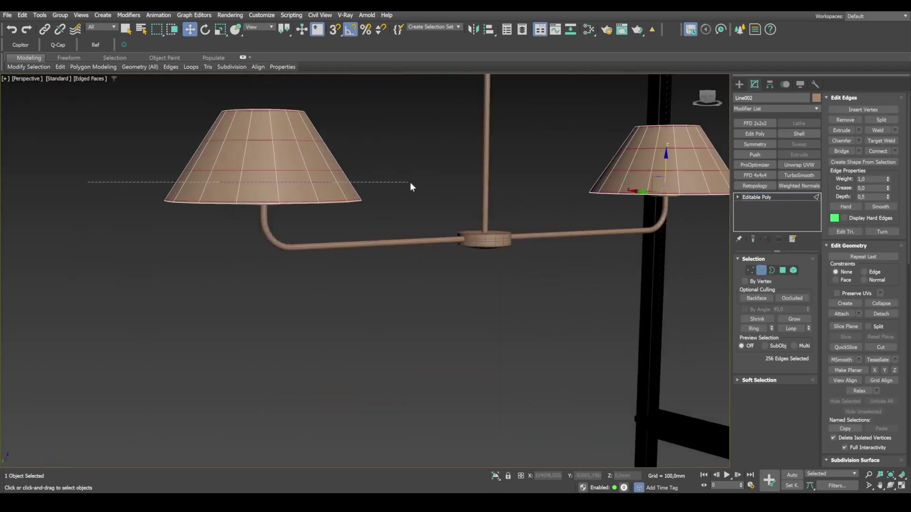
pyautogui.moveTo(417, 184); pyautogui.dragTo(416, 183)
pyautogui.moveTo(572, 188); pyautogui.dragTo(425, 193, button='middle')
pyautogui.keyDown('ctrl'); pyautogui.moveTo(417, 190); pyautogui.dragTo(634, 190); pyautogui.keyUp('ctrl')
# Connect the selected edges with 1 segment and slide the loop down about 19 mm with the Edge constraint.
pyautogui.click(897, 152)
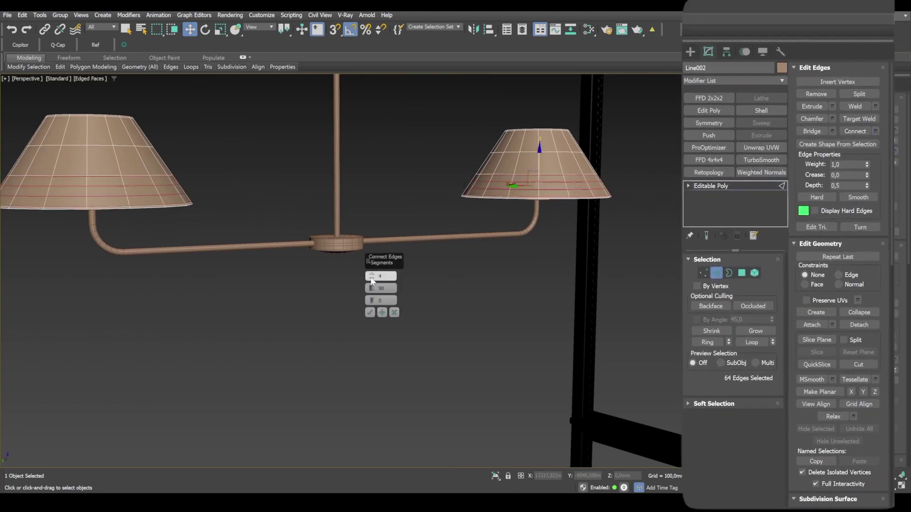
pyautogui.moveTo(372, 280); pyautogui.dragTo(380, 335)
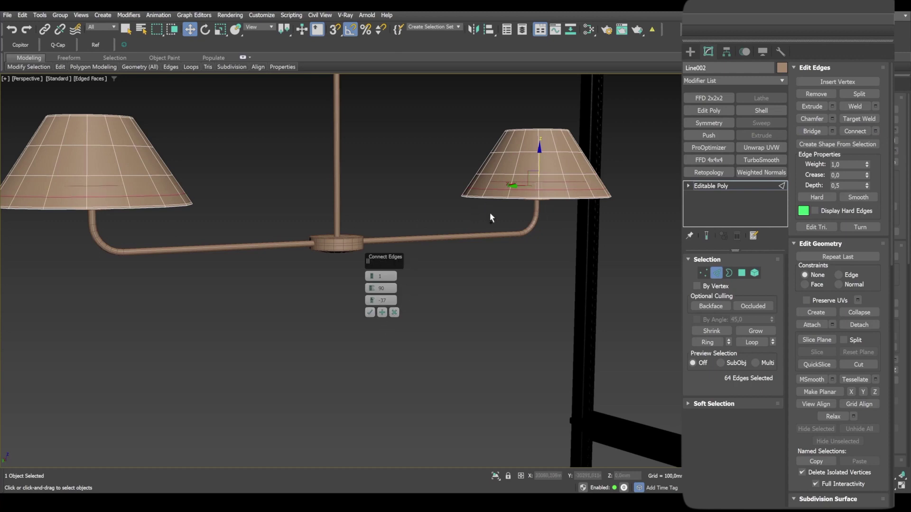
pyautogui.hotkey('ctrl', 'z')
pyautogui.click(370, 312)
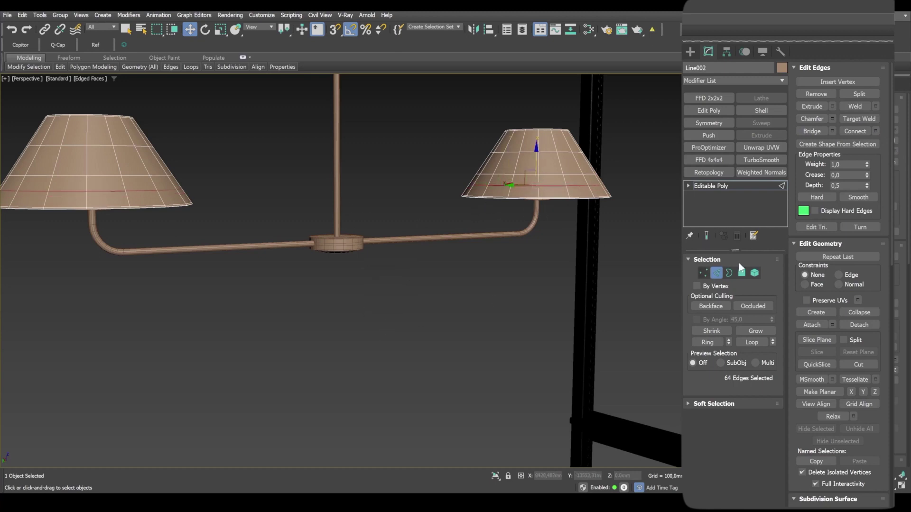
pyautogui.click(839, 275)
pyautogui.moveTo(534, 155); pyautogui.dragTo(543, 162)
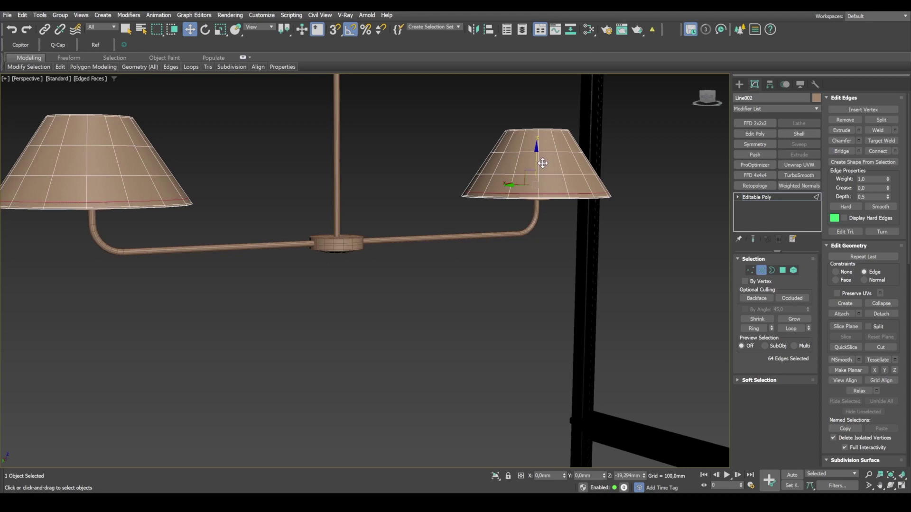
pyautogui.moveTo(522, 242); pyautogui.dragTo(546, 219, button='middle')
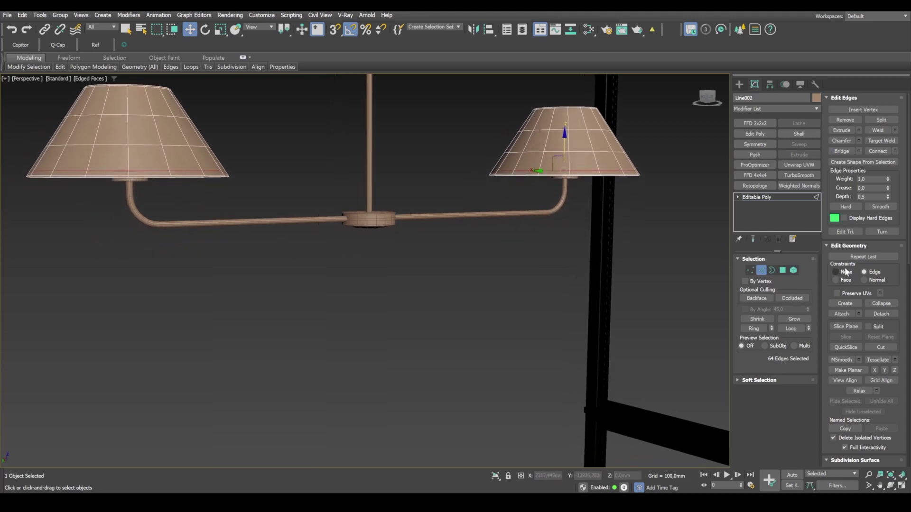
# Select the bottom-rim vertices of one lampshade in the wireframe left view.
pyautogui.hotkey('alt', 'w')
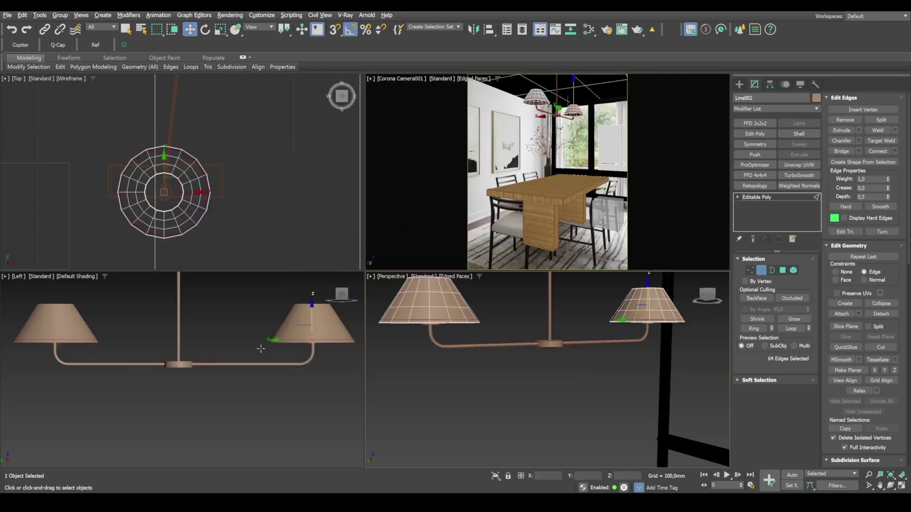
pyautogui.rightClick(251, 352)
pyautogui.hotkey('alt', 'w')
pyautogui.press('F3')
pyautogui.moveTo(340, 274); pyautogui.dragTo(496, 282, button='middle')
pyautogui.press('1')
pyautogui.scroll(3, 280, 228)
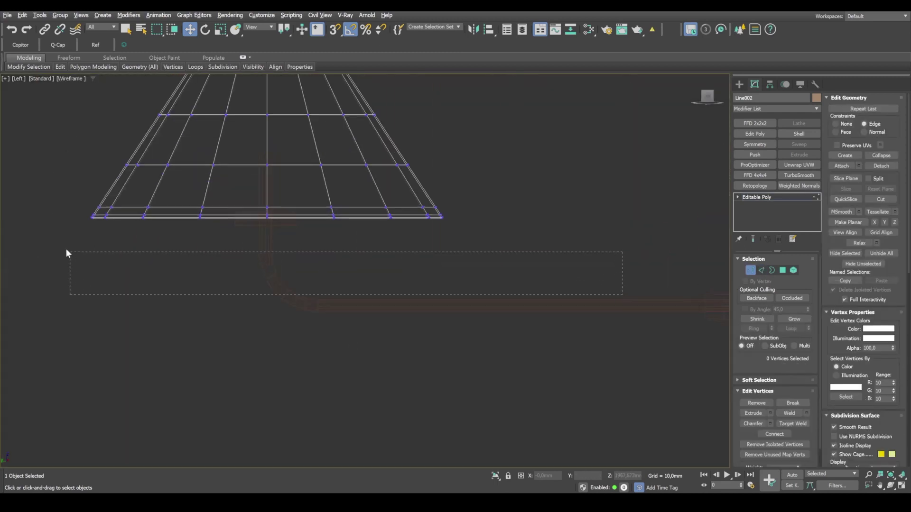
pyautogui.moveTo(36, 214); pyautogui.dragTo(36, 215)
# Set the constraint to None and scale the rim vertices outward to flare the shade's lower edge.
pyautogui.press('r')
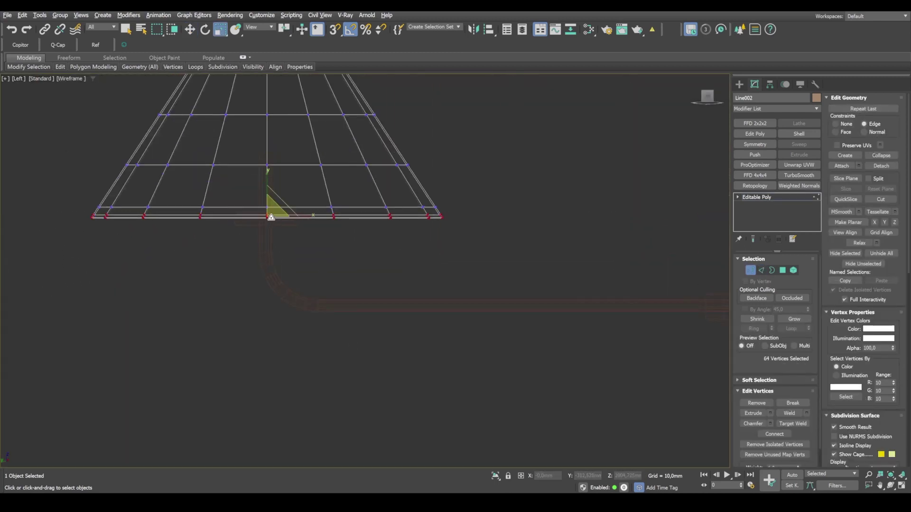
pyautogui.moveTo(271, 215); pyautogui.dragTo(271, 213)
pyautogui.hotkey('ctrl', 'z')
pyautogui.click(835, 124)
pyautogui.moveTo(269, 215); pyautogui.dragTo(273, 219)
# Convert the rim vertex selection to polygons and shrink it to the ring of faces on the shade's underside.
pyautogui.click(782, 270)
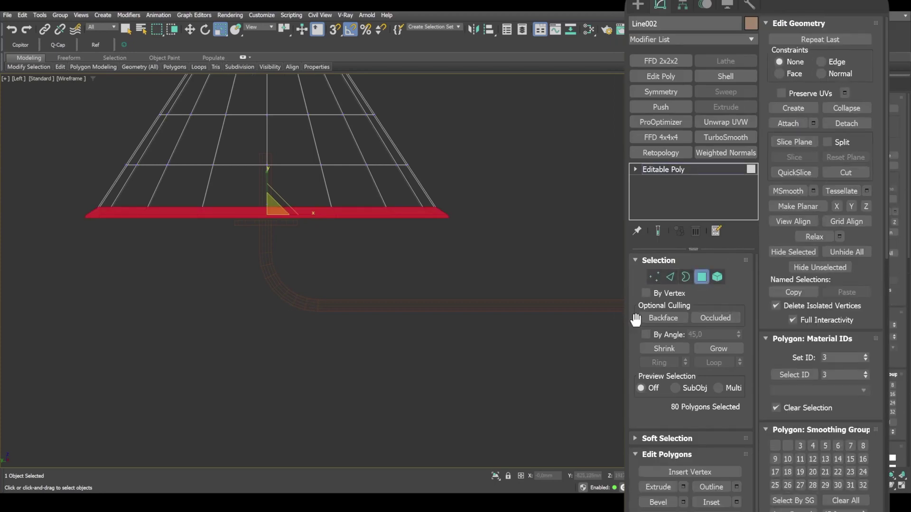
pyautogui.click(662, 349)
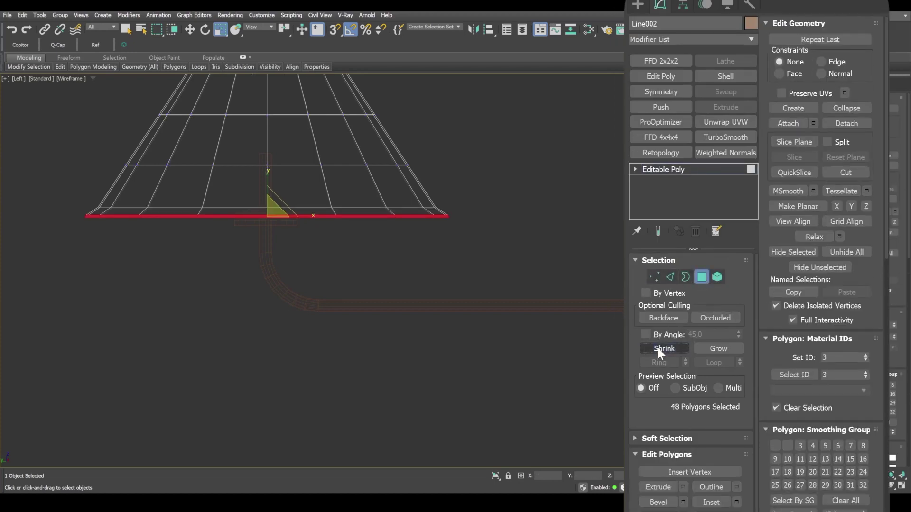
pyautogui.click(663, 351)
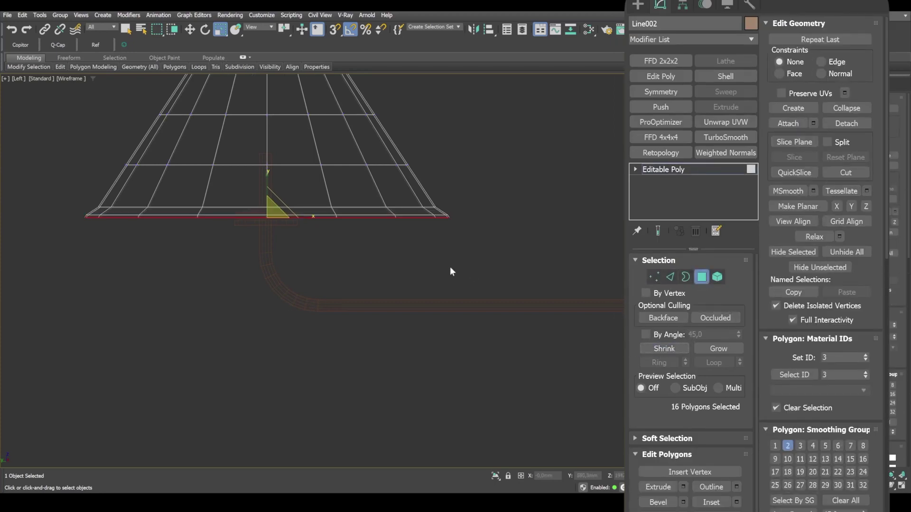
pyautogui.scroll(2, 268, 223)
pyautogui.moveTo(268, 224); pyautogui.dragTo(303, 233, button='middle')
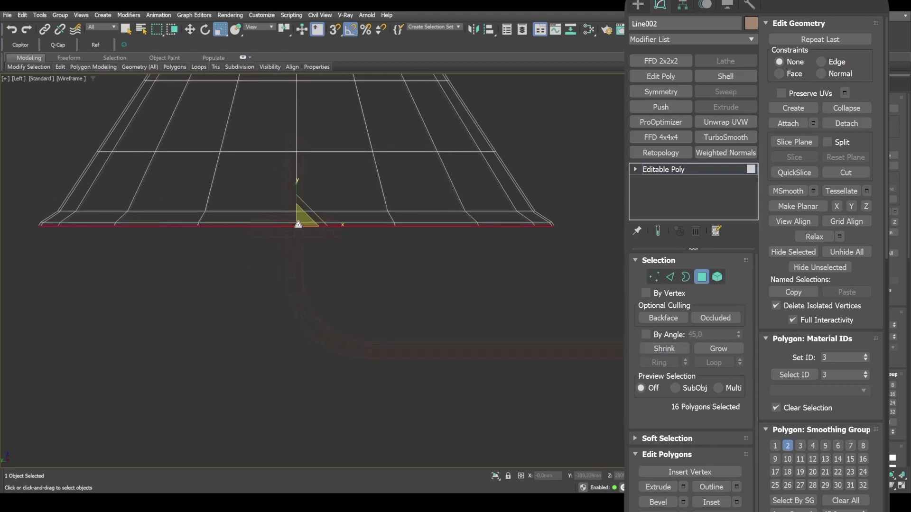
pyautogui.scroll(1, 297, 225)
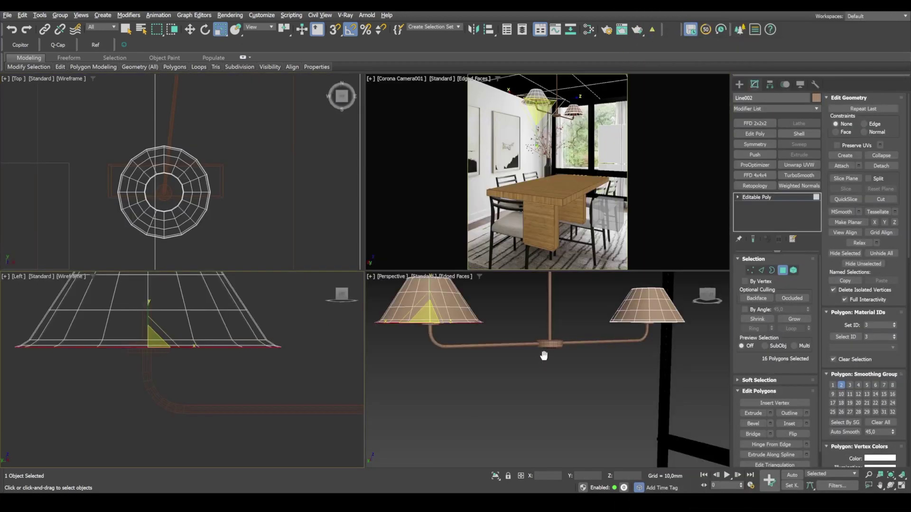
# Apply TurboSmooth to the lampshades and compare the smoothed lamp with the reference photo.
pyautogui.hotkey('alt', 'w')
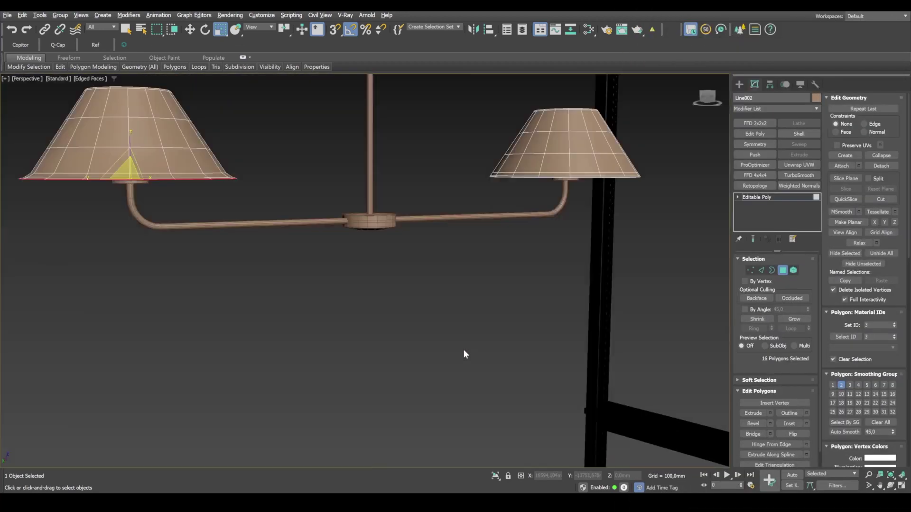
pyautogui.scroll(3, 448, 327)
pyautogui.moveTo(447, 315); pyautogui.dragTo(528, 337, button='middle')
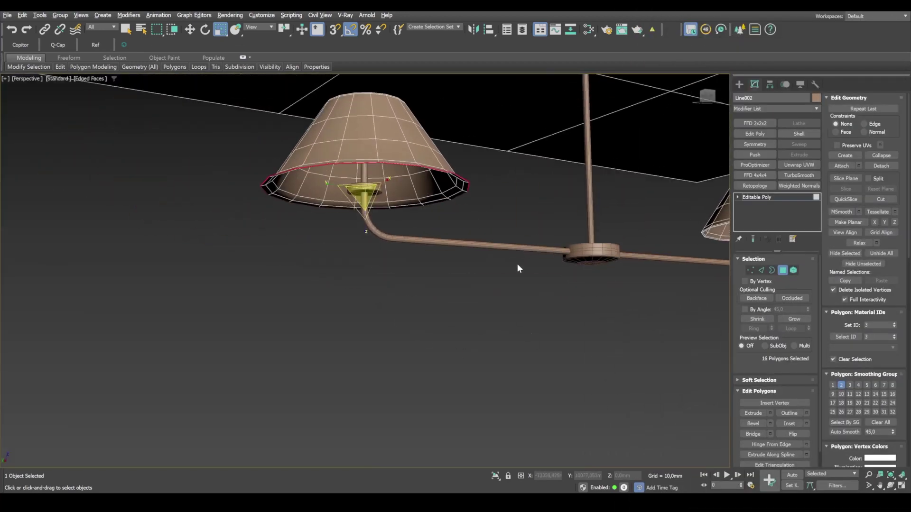
pyautogui.keyDown('alt'); pyautogui.moveTo(502, 219); pyautogui.dragTo(484, 207, button='middle'); pyautogui.keyUp('alt')
pyautogui.click(781, 270)
pyautogui.click(799, 176)
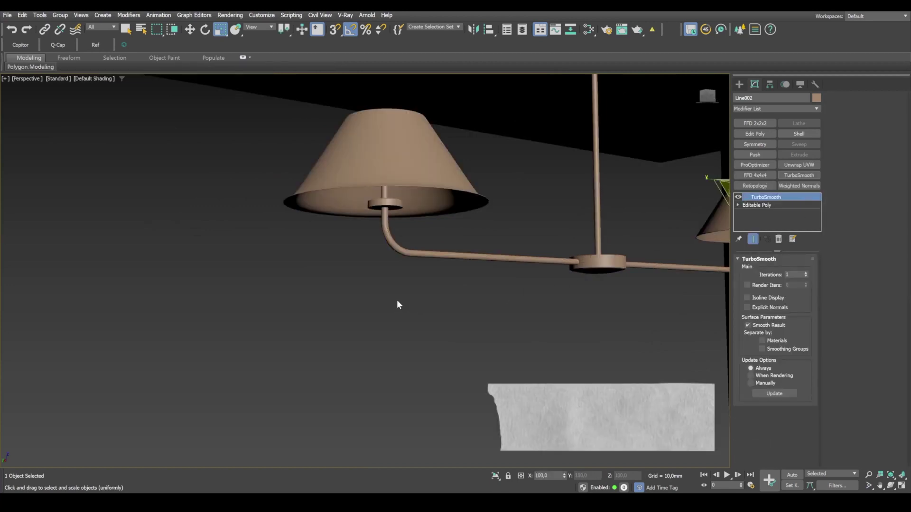
pyautogui.keyDown('alt'); pyautogui.moveTo(396, 300); pyautogui.dragTo(343, 258, button='middle'); pyautogui.keyUp('alt')
pyautogui.keyDown('alt'); pyautogui.moveTo(377, 228); pyautogui.dragTo(387, 234, button='middle'); pyautogui.keyUp('alt')
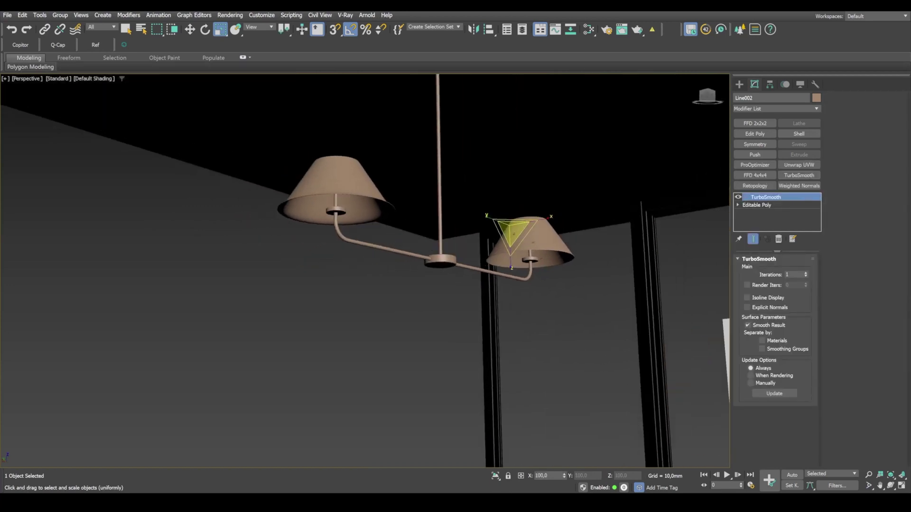
pyautogui.hotkey('alt', 'Tab')
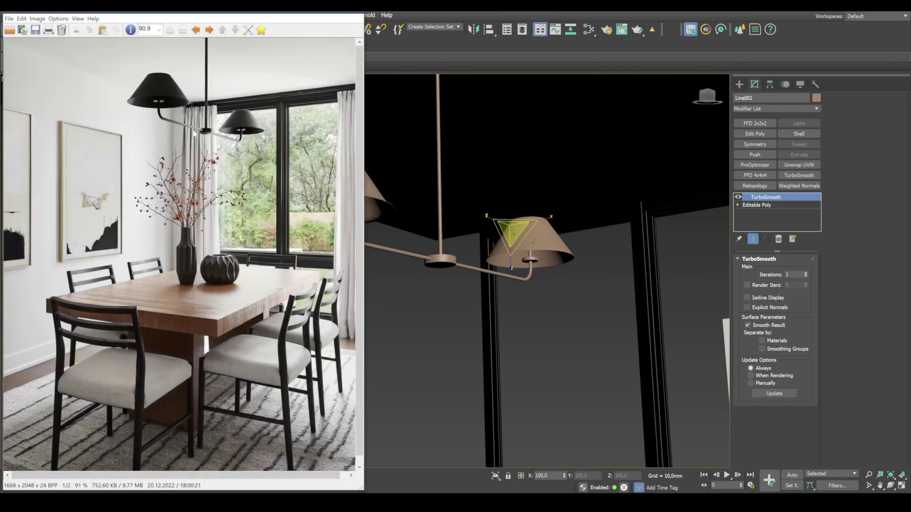
pyautogui.hotkey('alt', 'Tab')
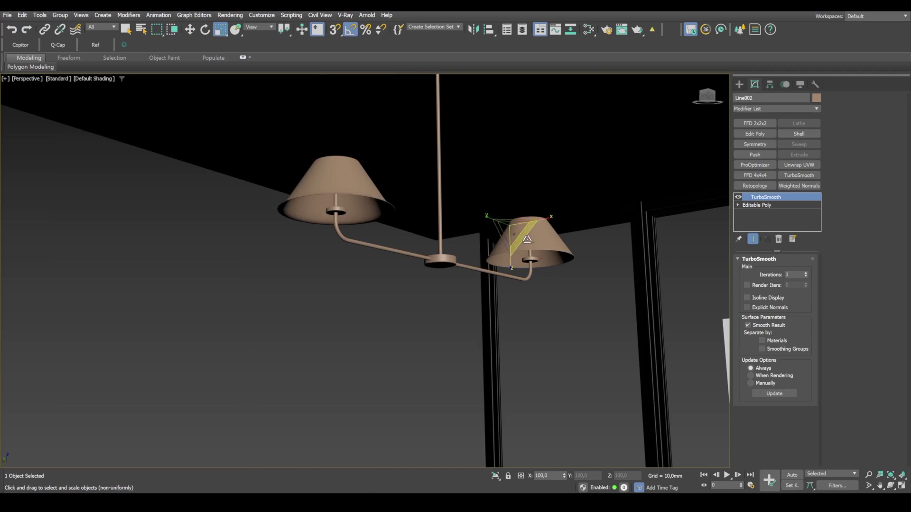
# Replace the unflared shade with a copy of the flared shade element, placed over the opposite arm's end in the top view.
pyautogui.hotkey('alt', 'w')
pyautogui.middleClick(255, 177)
pyautogui.hotkey('alt', 'w')
pyautogui.scroll(-6, 315, 202)
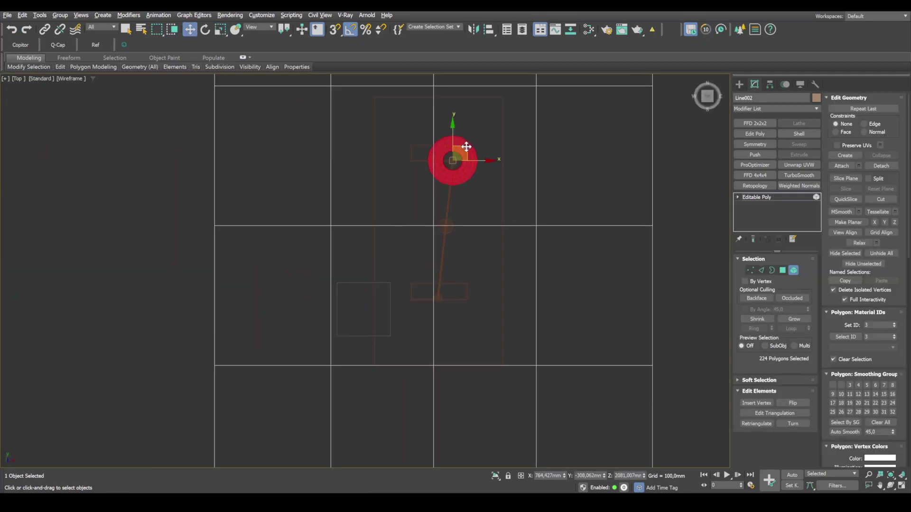
pyautogui.moveTo(465, 147); pyautogui.dragTo(474, 181)
pyautogui.rightClick(474, 180)
pyautogui.keyDown('shift'); pyautogui.moveTo(465, 148); pyautogui.dragTo(468, 267); pyautogui.keyUp('shift')
pyautogui.click(500, 256)
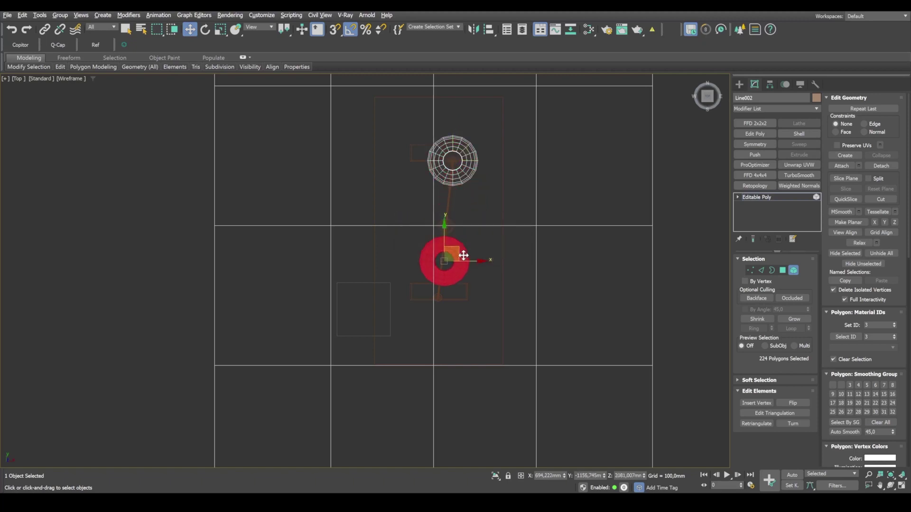
pyautogui.scroll(5, 456, 256)
pyautogui.moveTo(417, 272); pyautogui.dragTo(391, 411)
# Leave element editing and apply TurboSmooth to the object containing both flared lampshades.
pyautogui.hotkey('alt', 'w')
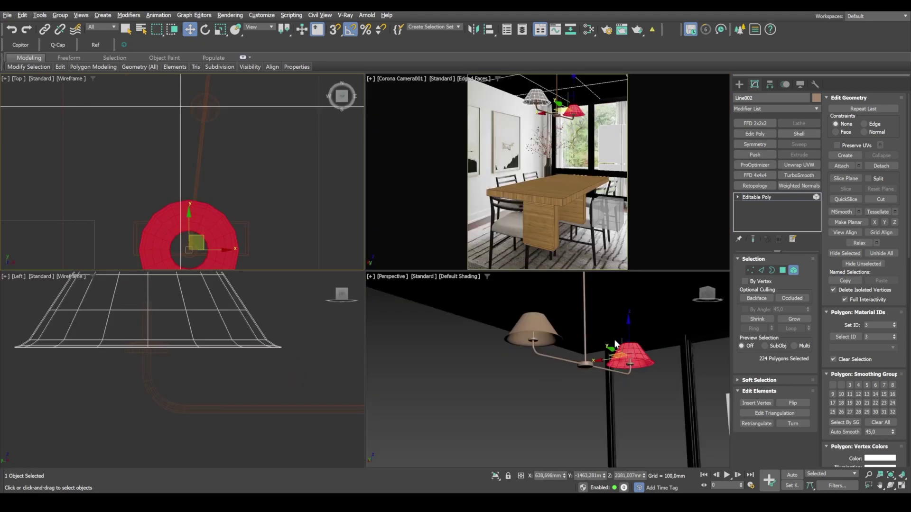
pyautogui.click(641, 401)
pyautogui.hotkey('alt', 'w')
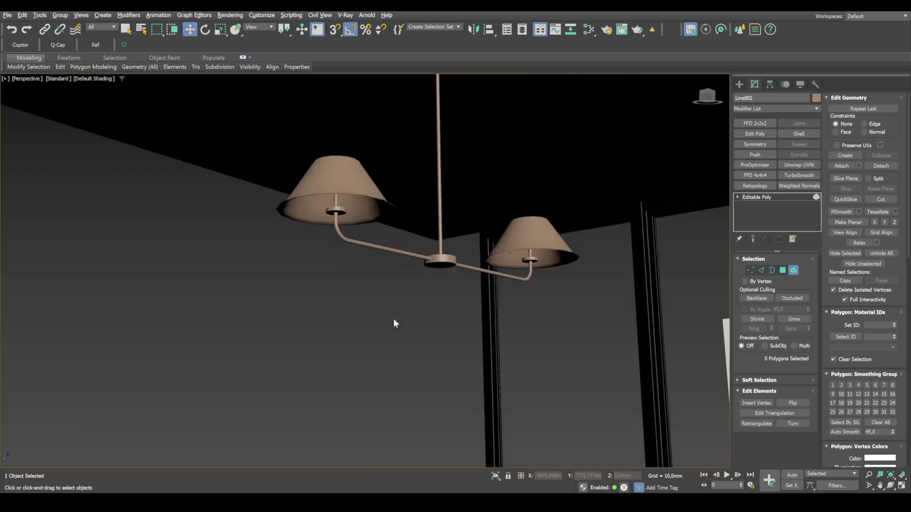
pyautogui.click(792, 270)
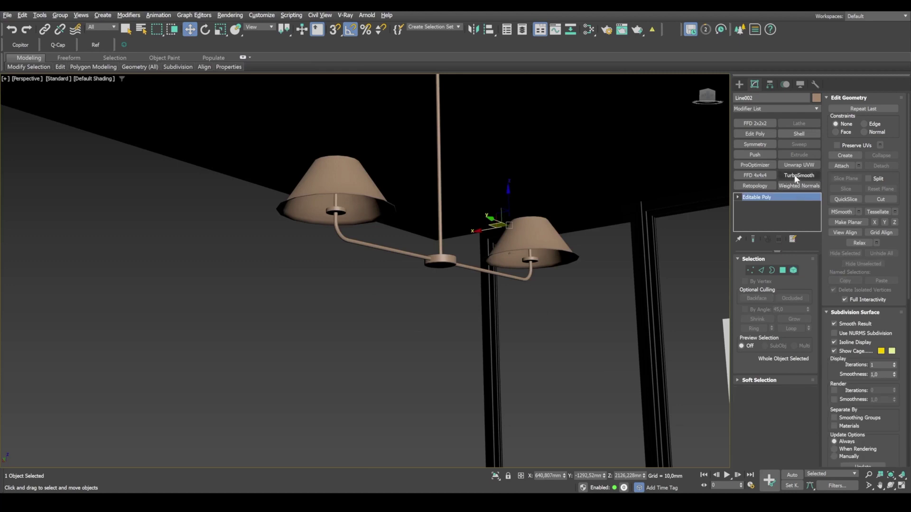
pyautogui.click(797, 176)
pyautogui.click(581, 339)
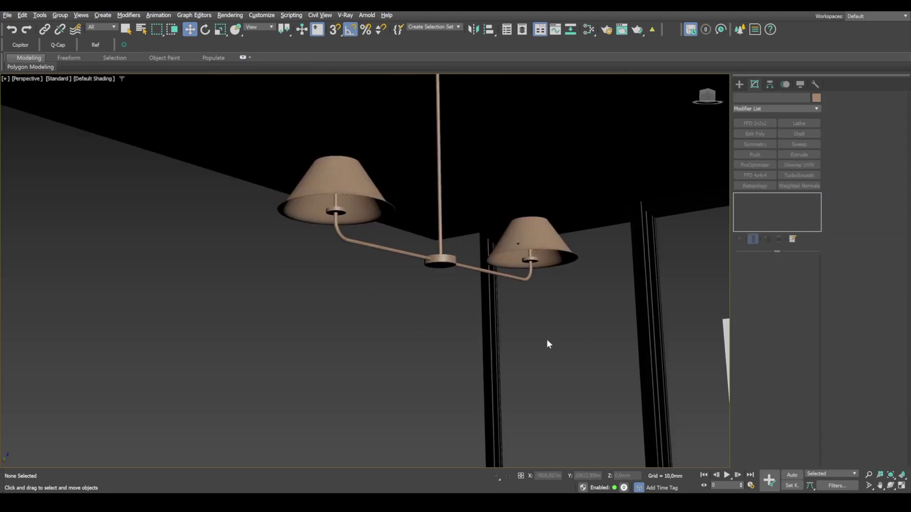
# Enable viewport clipping in the perspective view.
pyautogui.keyDown('alt'); pyautogui.moveTo(542, 312); pyautogui.dragTo(542, 313, button='middle'); pyautogui.keyUp('alt')
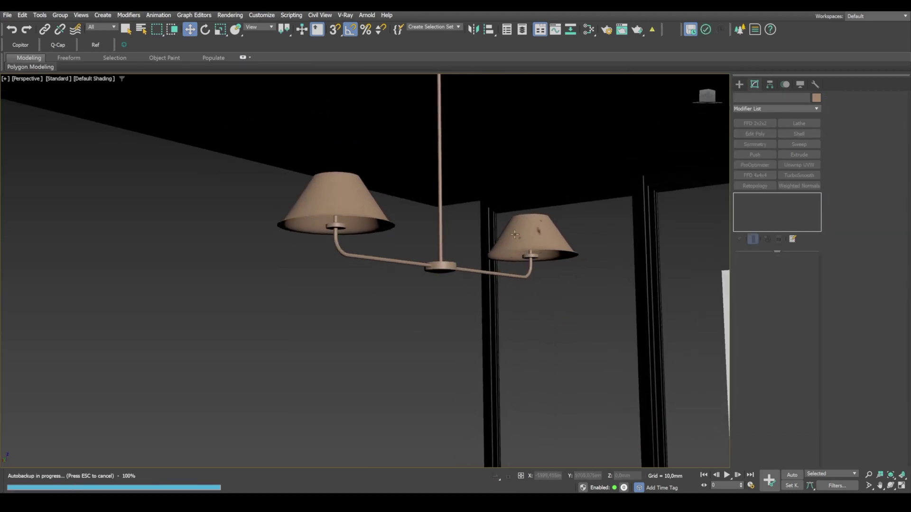
pyautogui.click(28, 79)
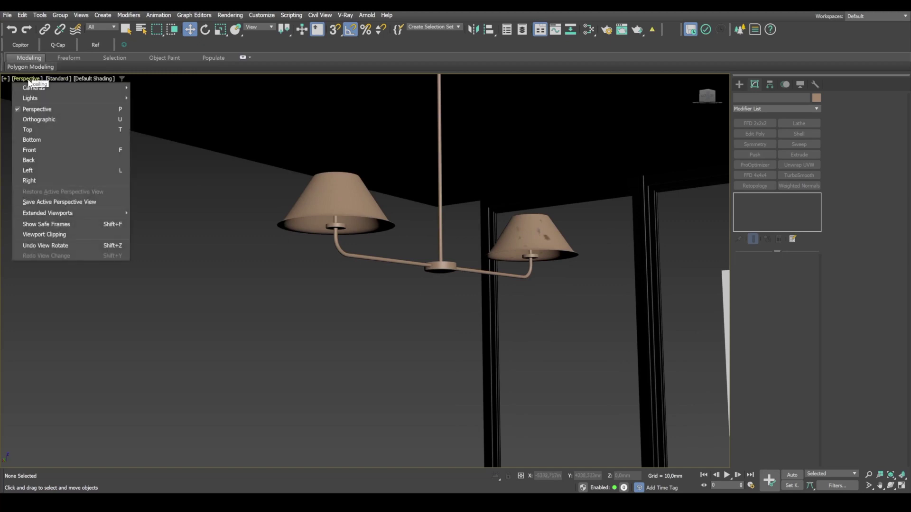
pyautogui.click(56, 235)
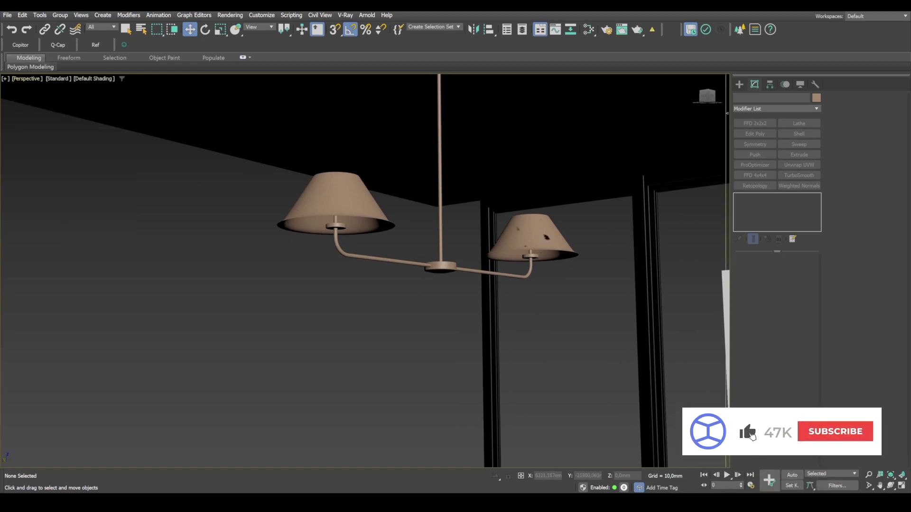
# Move the top vertex of the lamp's vertical rod upward to meet the ceiling.
pyautogui.scroll(-4, 581, 382)
pyautogui.moveTo(543, 371); pyautogui.dragTo(484, 356, button='middle')
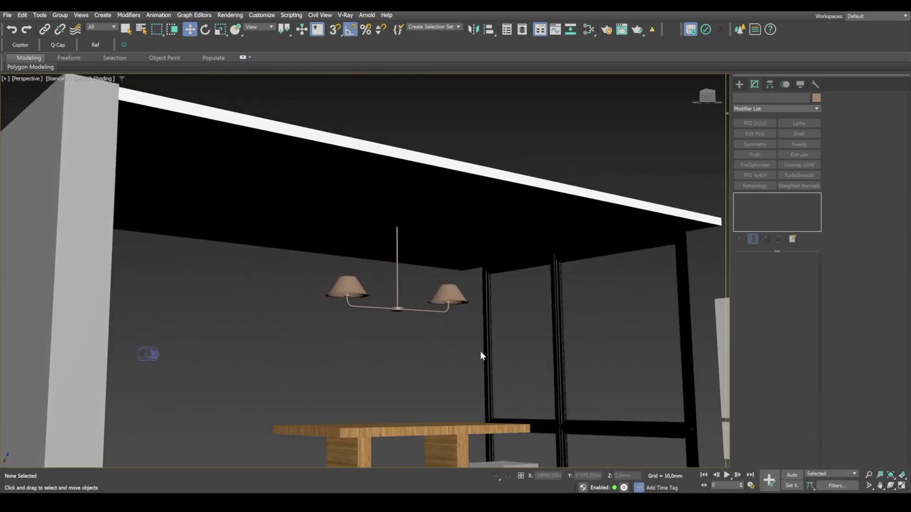
pyautogui.keyDown('alt'); pyautogui.moveTo(541, 332); pyautogui.dragTo(521, 343, button='middle'); pyautogui.keyUp('alt')
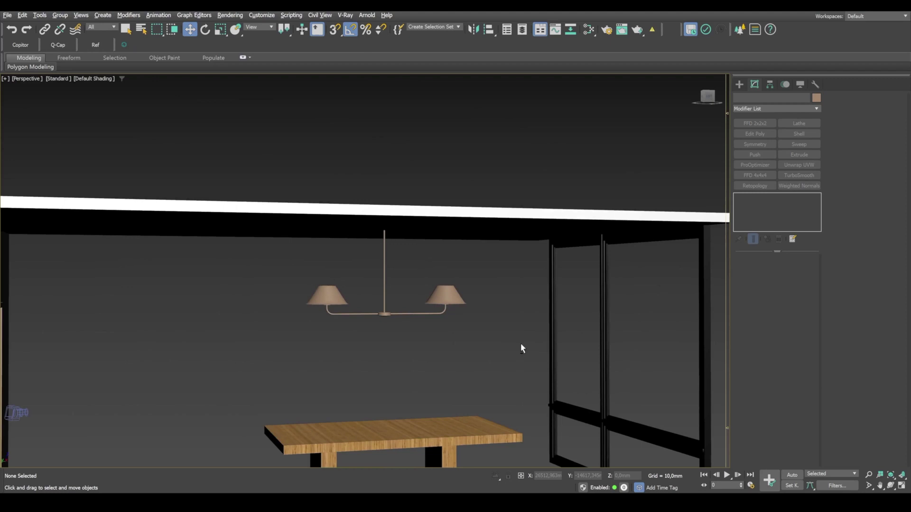
pyautogui.click(383, 259)
pyautogui.press('1')
pyautogui.moveTo(354, 213); pyautogui.dragTo(413, 252)
pyautogui.moveTo(384, 205); pyautogui.dragTo(385, 198)
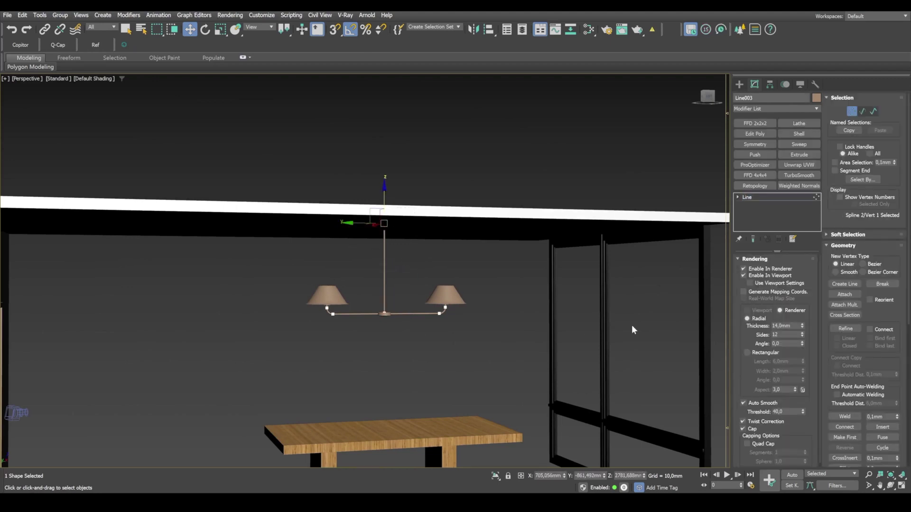
pyautogui.press('1')
# Copy the central hub cylinder up to the rod's ceiling end and scale the copy to 64% in X and Y.
pyautogui.scroll(4, 383, 312)
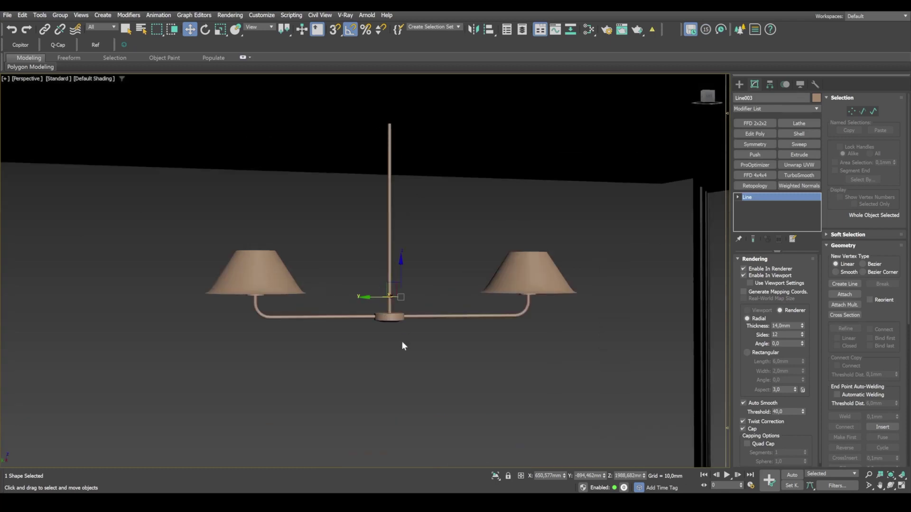
pyautogui.click(392, 318)
pyautogui.press('F4')
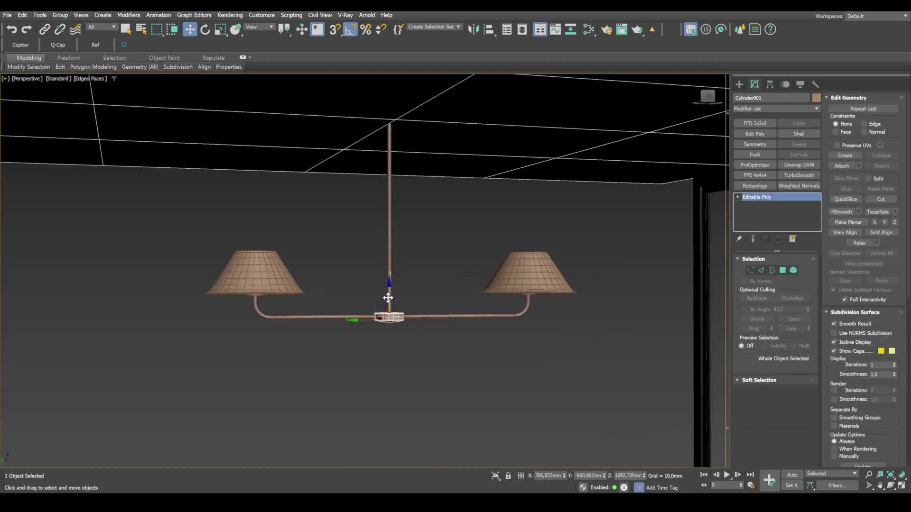
pyautogui.keyDown('shift'); pyautogui.moveTo(389, 281); pyautogui.dragTo(386, 105); pyautogui.keyUp('shift')
pyautogui.click(457, 288)
pyautogui.press('r')
pyautogui.moveTo(382, 122); pyautogui.dragTo(384, 125)
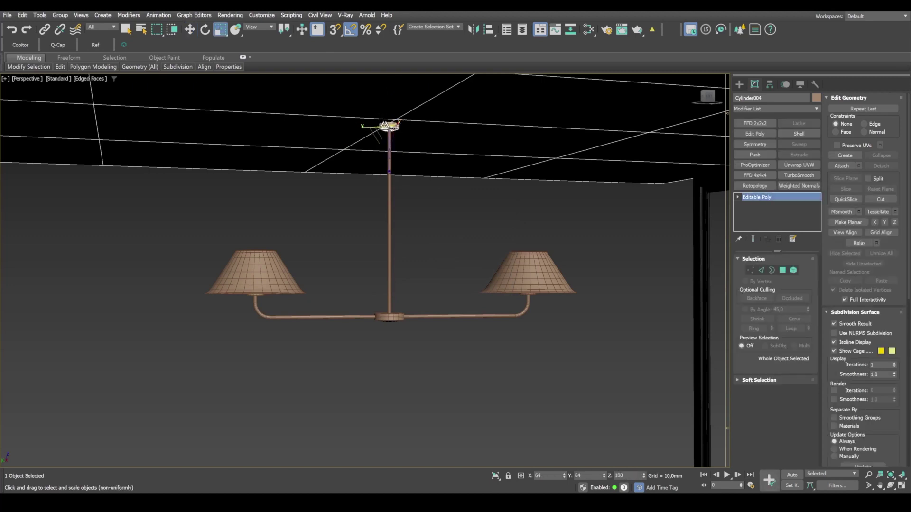
pyautogui.click(428, 212)
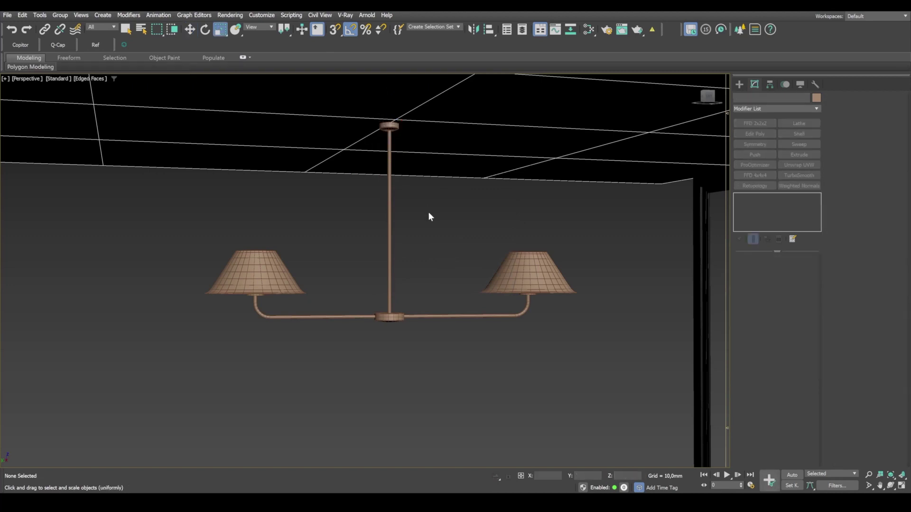
# Convert the renderable line forming the lamp's rod and arms to an editable poly.
pyautogui.click(418, 317)
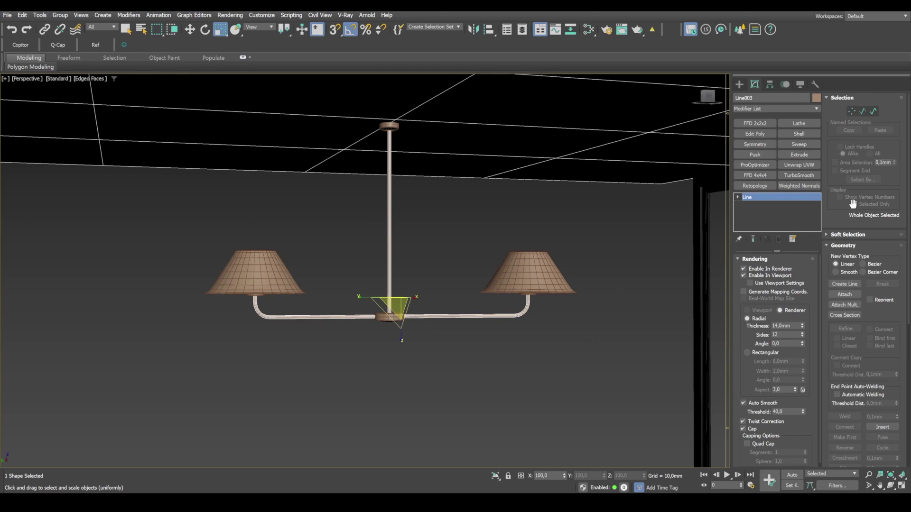
pyautogui.click(838, 294)
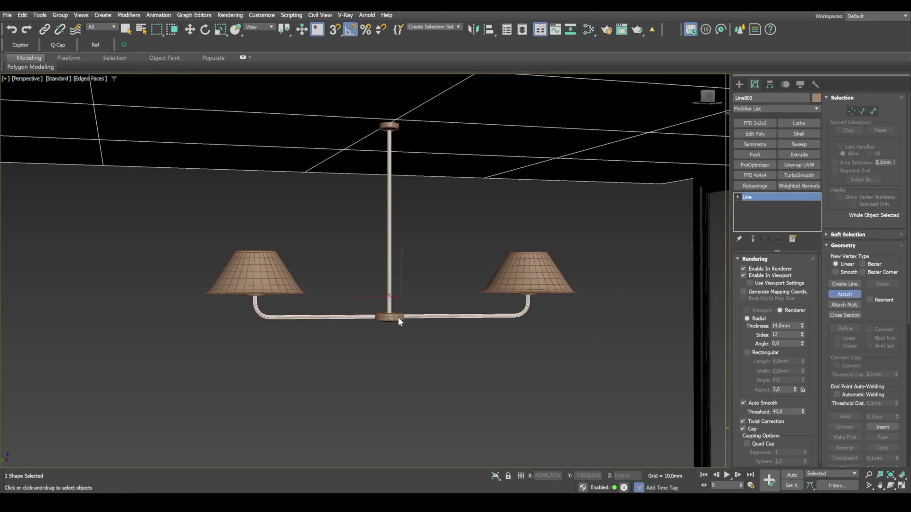
pyautogui.rightClick(403, 267)
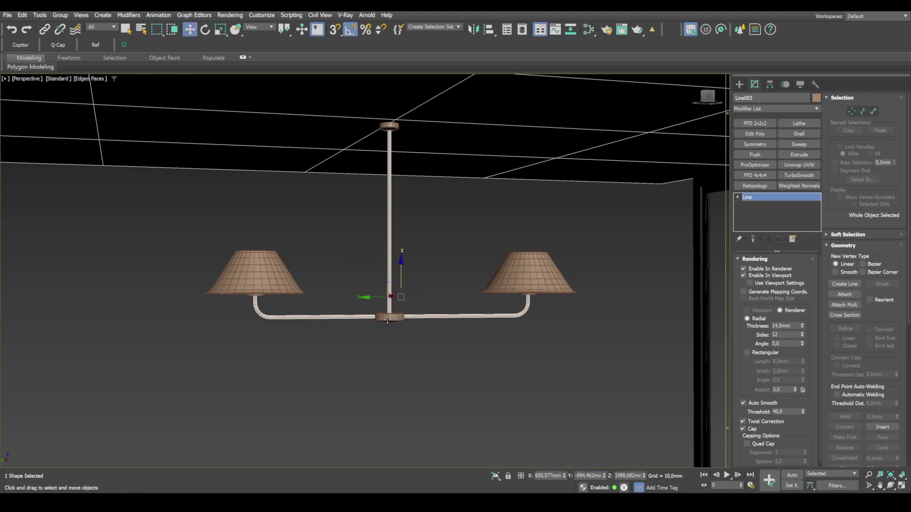
pyautogui.rightClick(385, 316)
pyautogui.moveTo(431, 448)
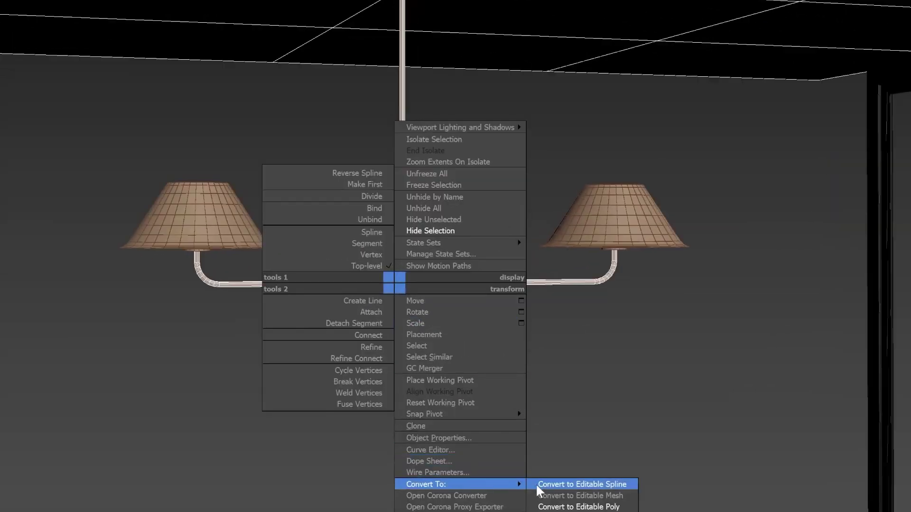
pyautogui.click(579, 507)
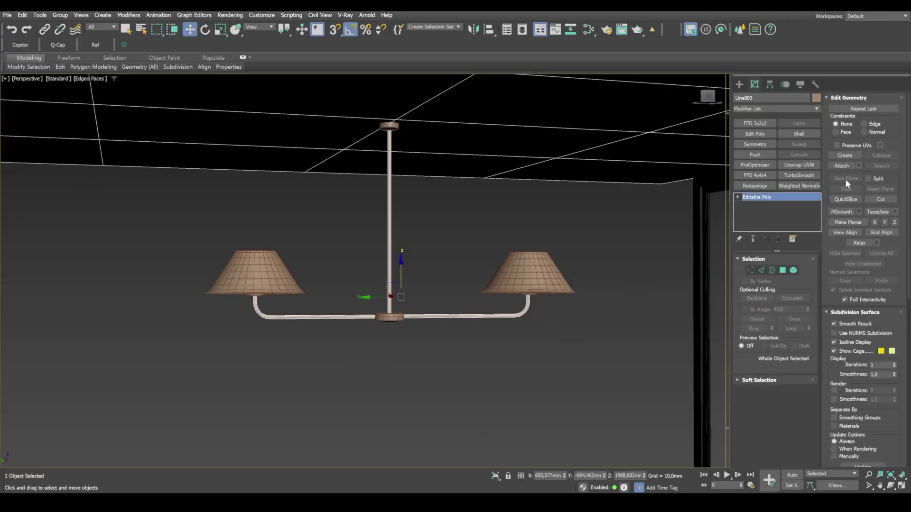
# Attach the central hub, ceiling mount, both lampshades and the small discs beneath them to the rod and arms, and select the combined lamp.
pyautogui.click(843, 167)
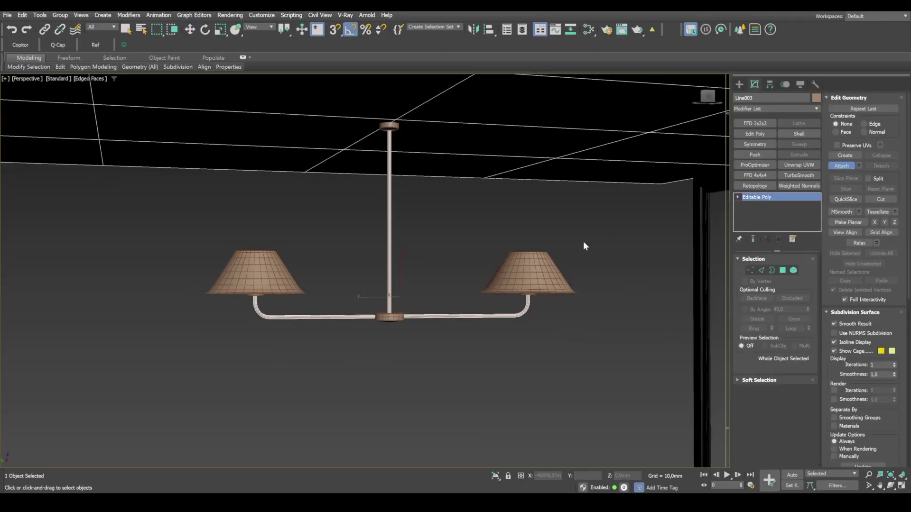
pyautogui.click(386, 317)
pyautogui.click(392, 127)
pyautogui.keyDown('alt'); pyautogui.moveTo(481, 350); pyautogui.dragTo(490, 327, button='middle'); pyautogui.keyUp('alt')
pyautogui.click(529, 275)
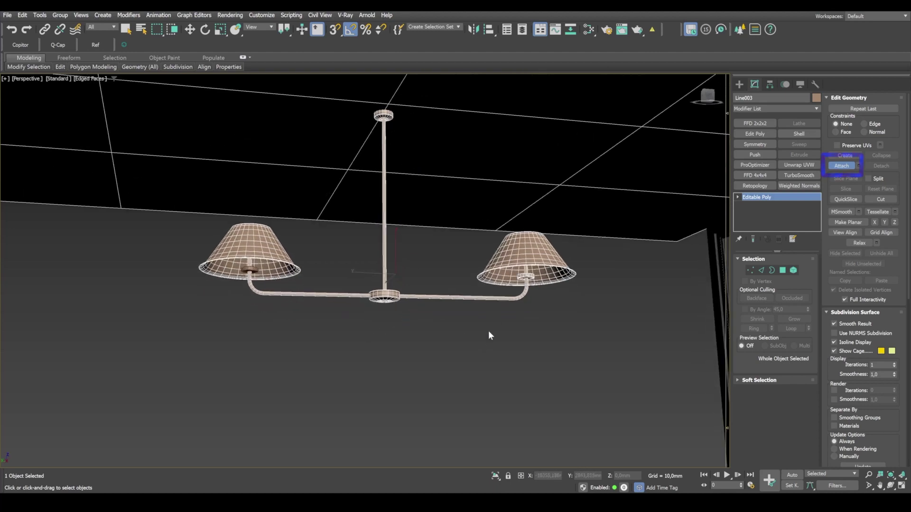
pyautogui.click(249, 269)
pyautogui.rightClick(304, 325)
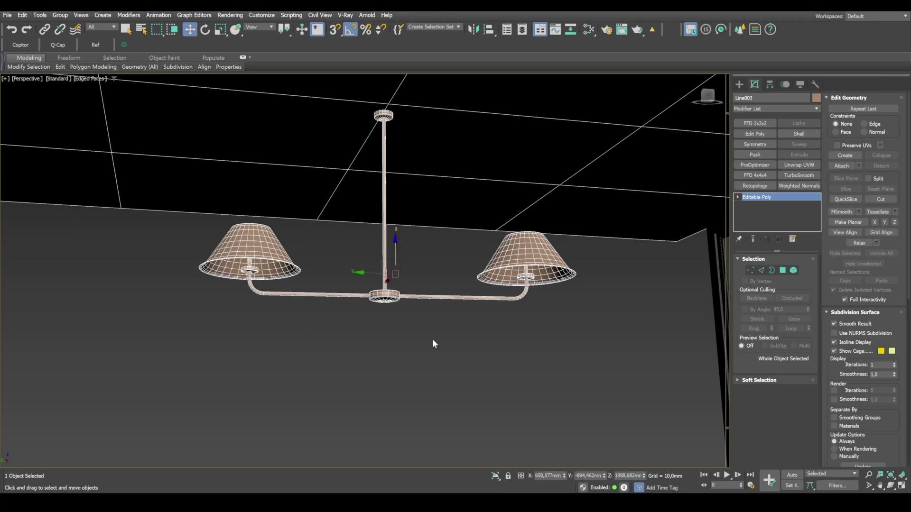
pyautogui.click(431, 339)
pyautogui.keyDown('alt'); pyautogui.moveTo(440, 305); pyautogui.dragTo(452, 304, button='middle'); pyautogui.keyUp('alt')
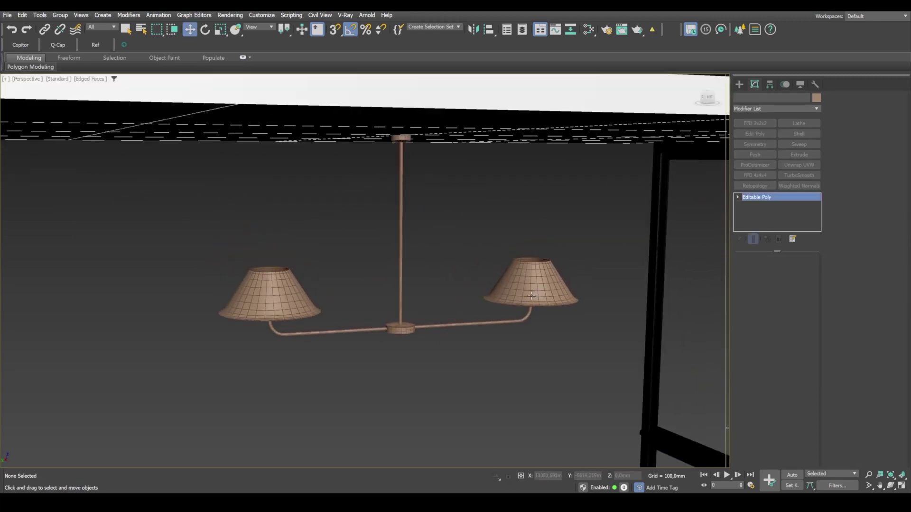
pyautogui.click(531, 291)
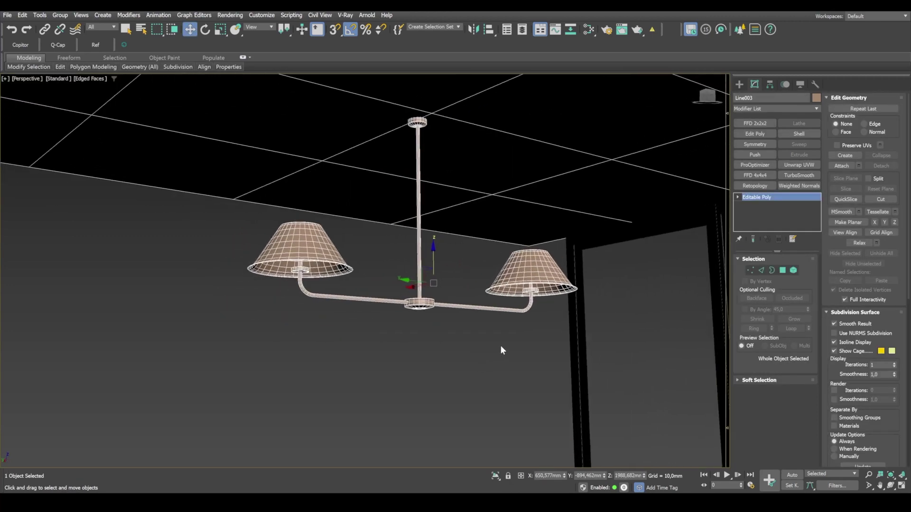